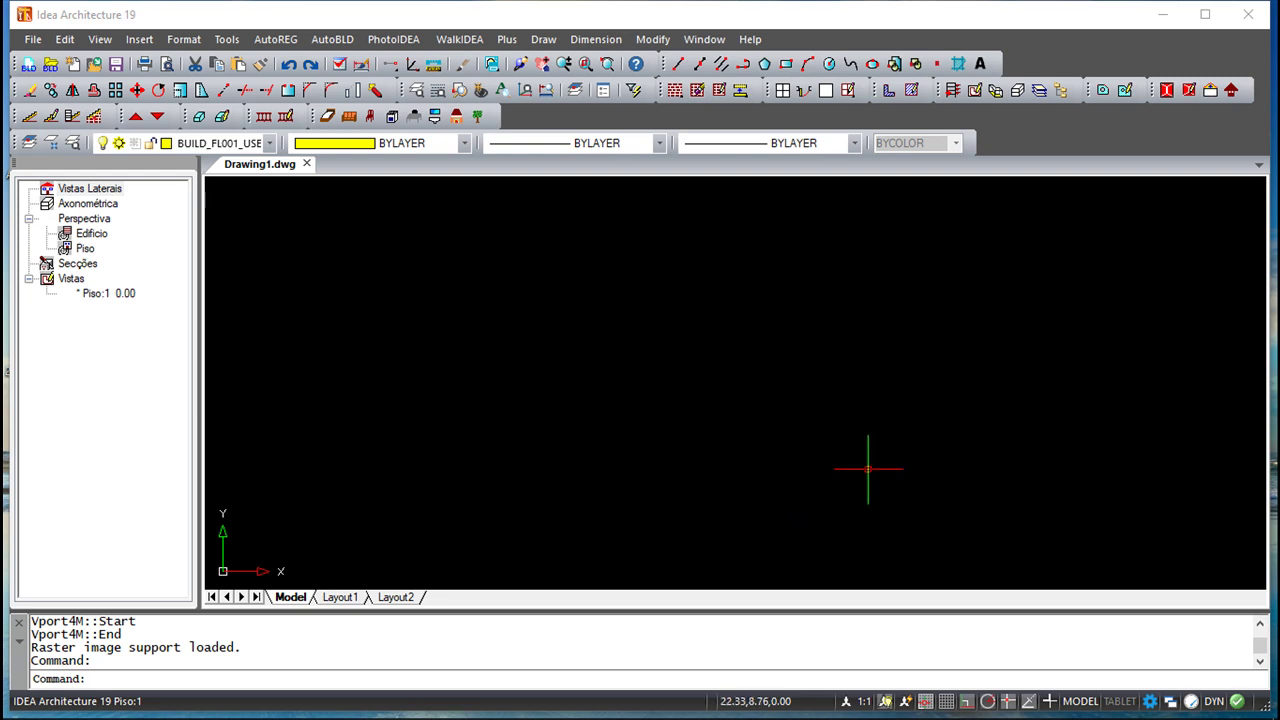
# Step: Place a single point in the left-centre area of the empty drawing
pyautogui.click(544, 40)
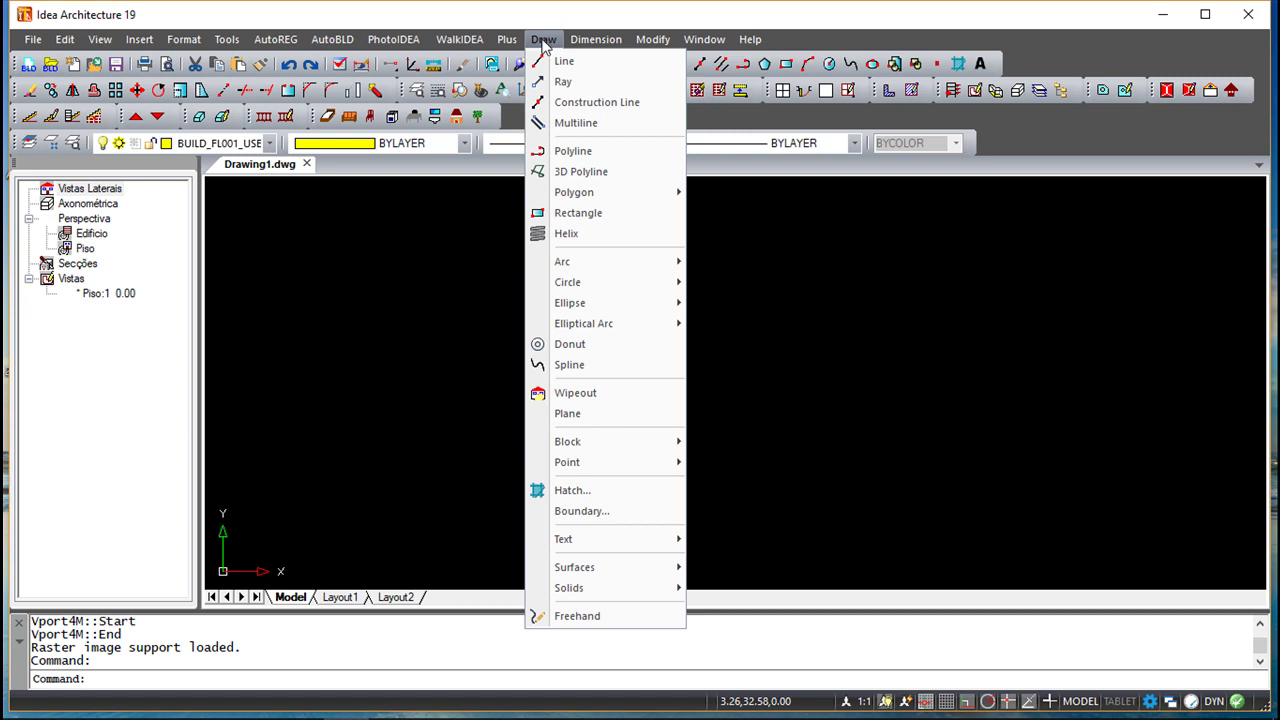
pyautogui.moveTo(580, 282)
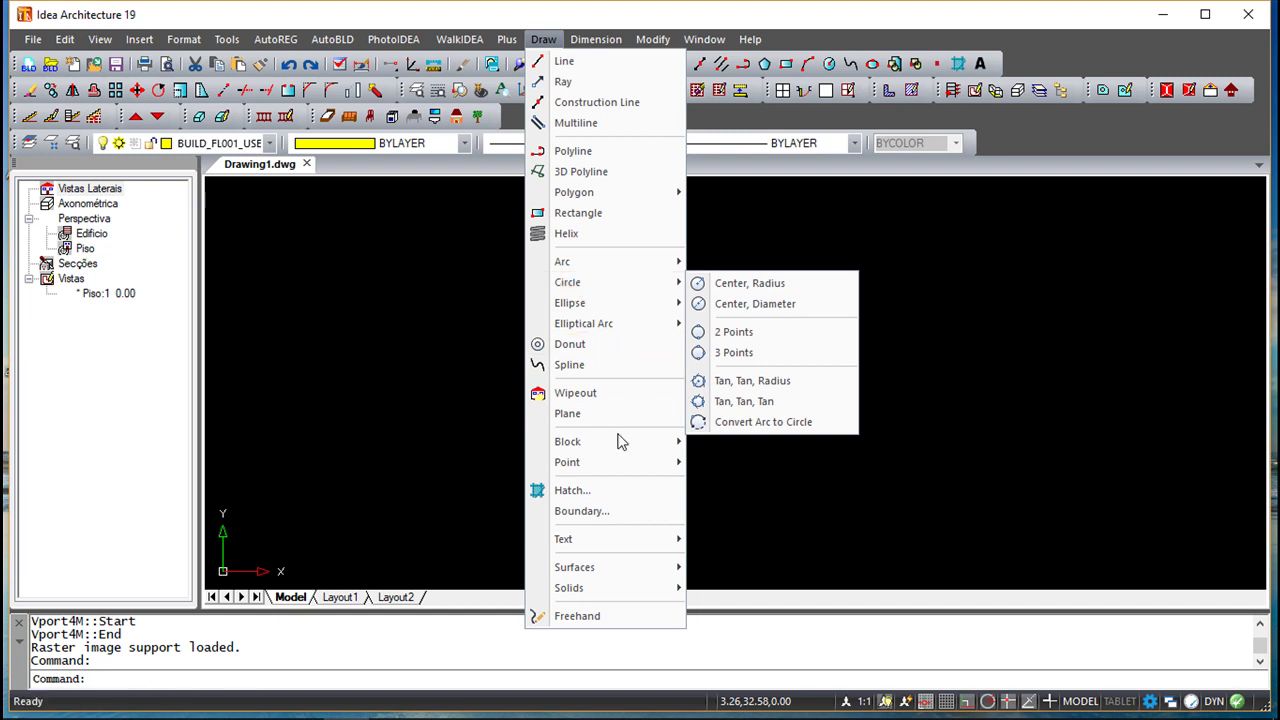
pyautogui.moveTo(608, 467)
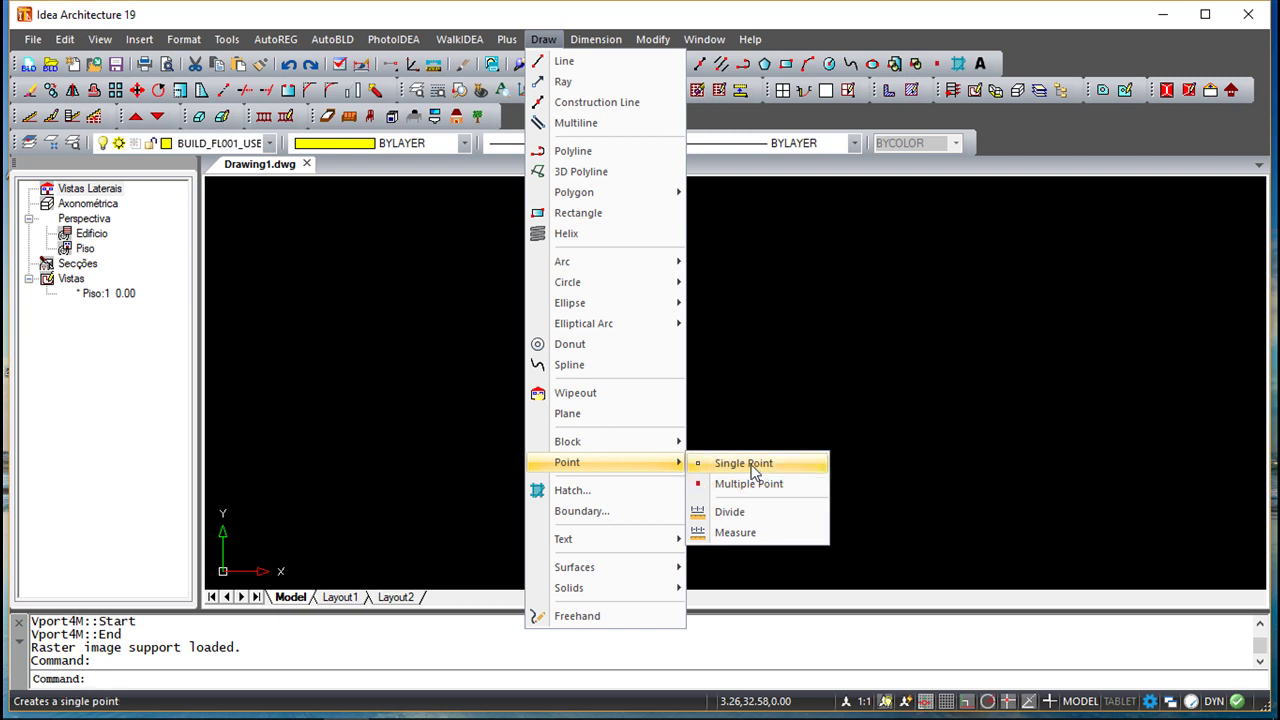
pyautogui.click(751, 467)
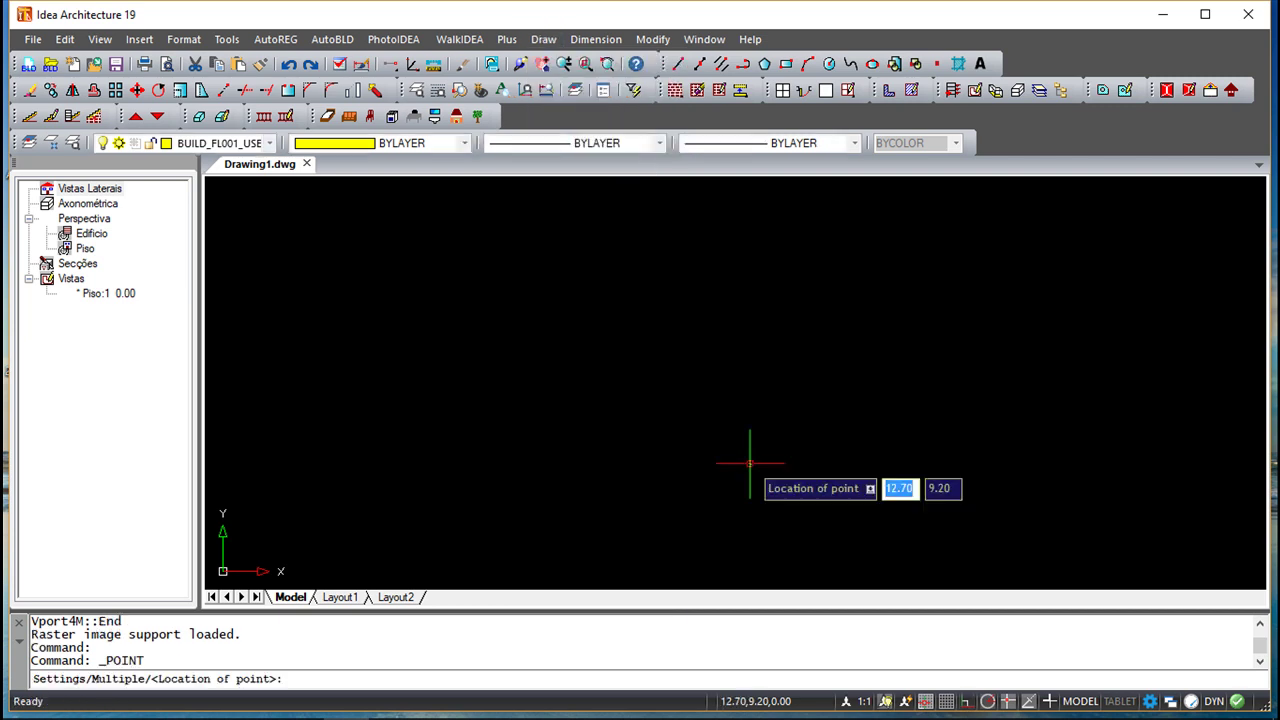
pyautogui.click(600, 348)
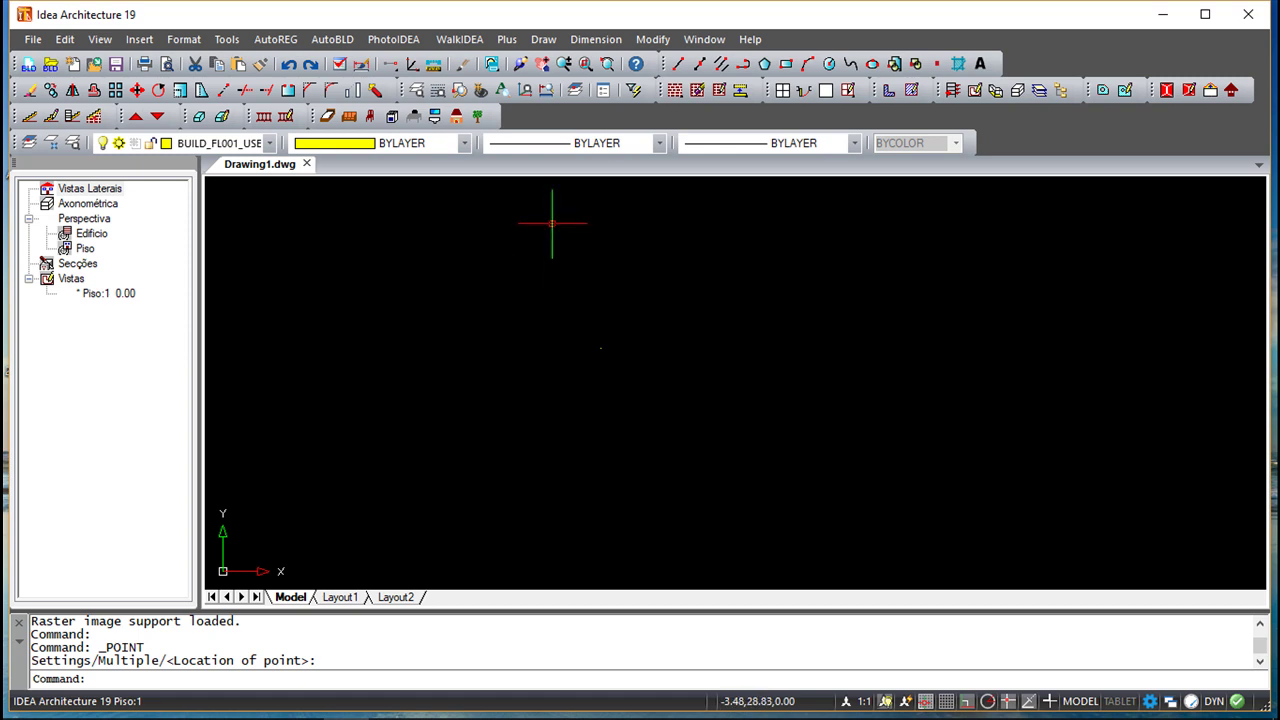
# Step: Add four more scattered points to the right of the first one with the Multiple Point command
pyautogui.click(544, 39)
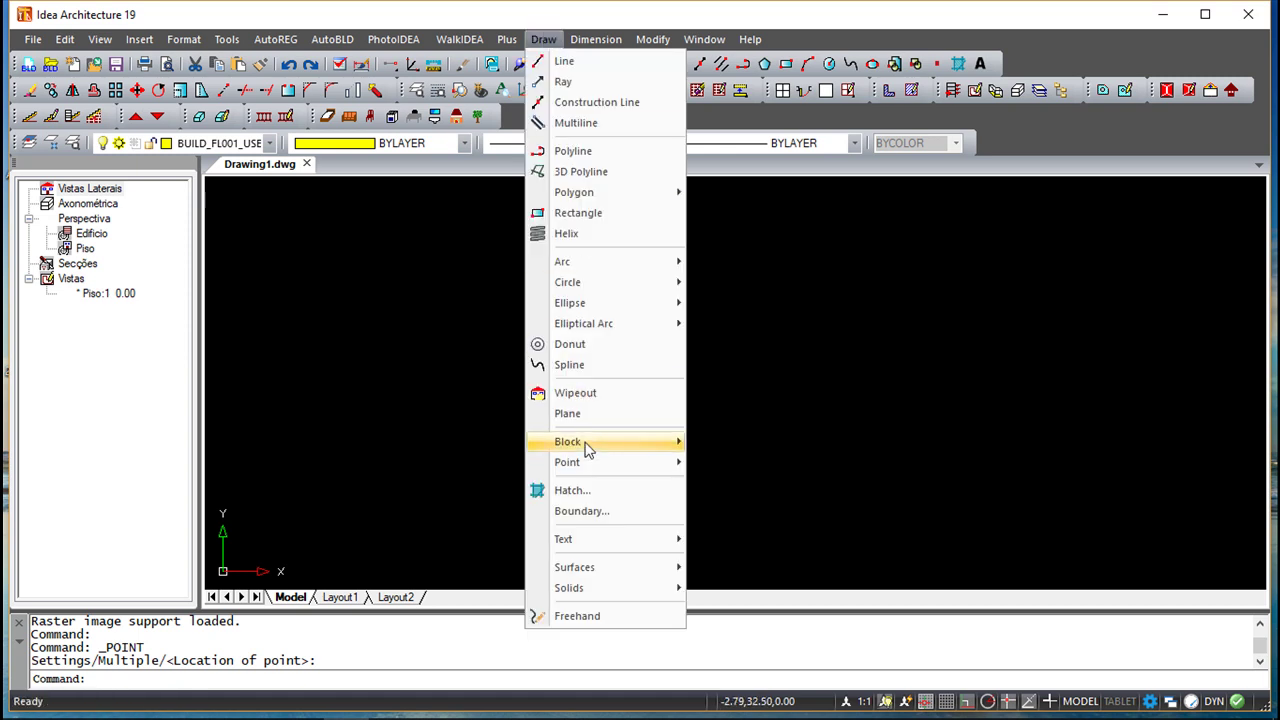
pyautogui.moveTo(663, 466)
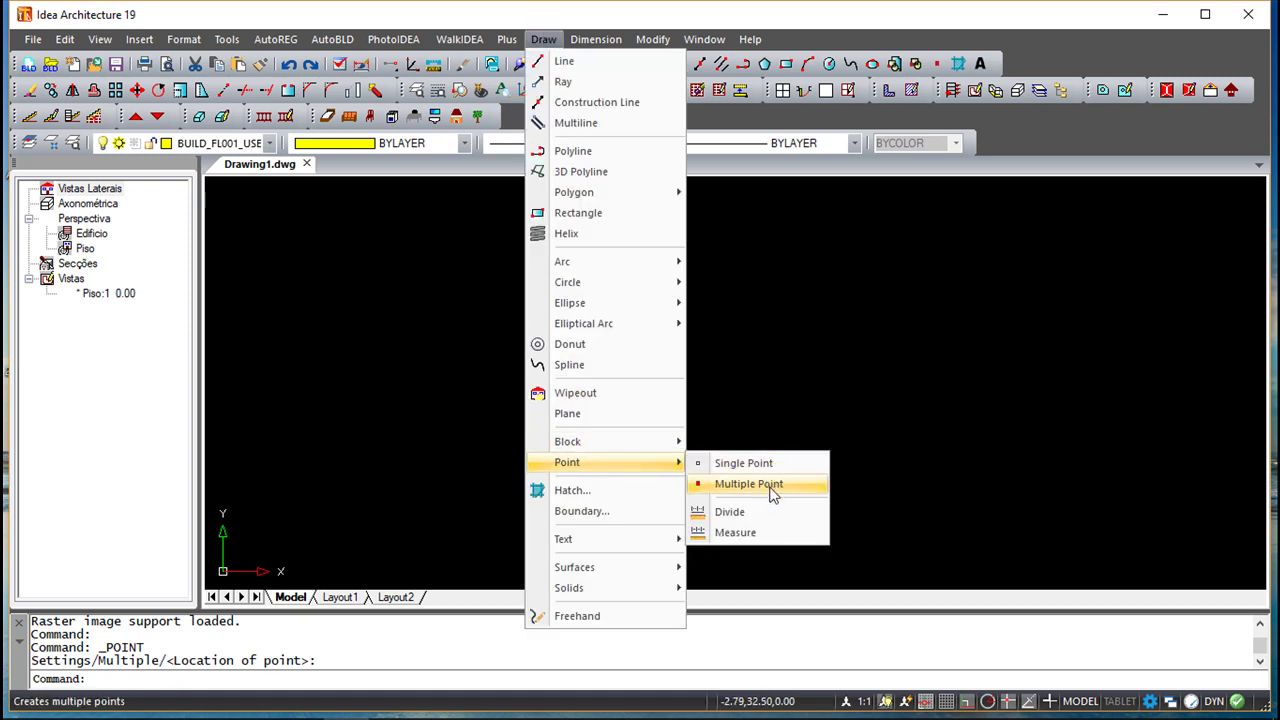
pyautogui.click(768, 484)
pyautogui.click(867, 273)
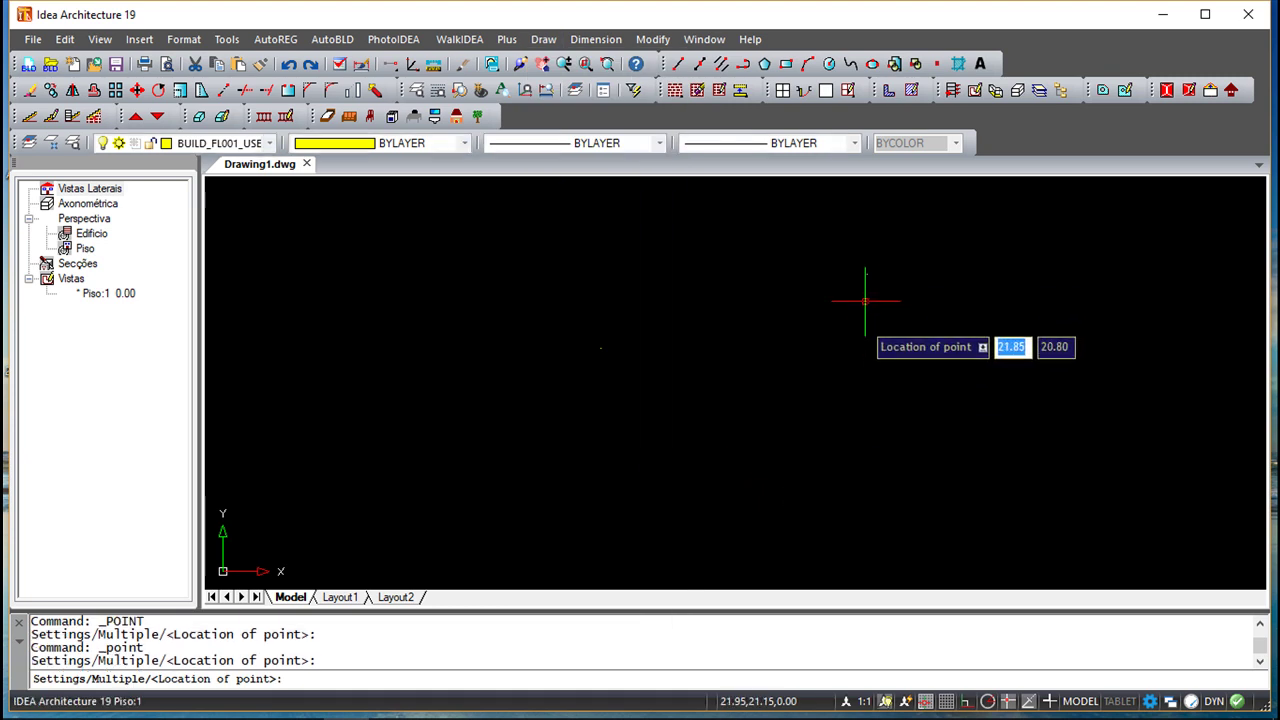
pyautogui.click(774, 426)
pyautogui.click(945, 437)
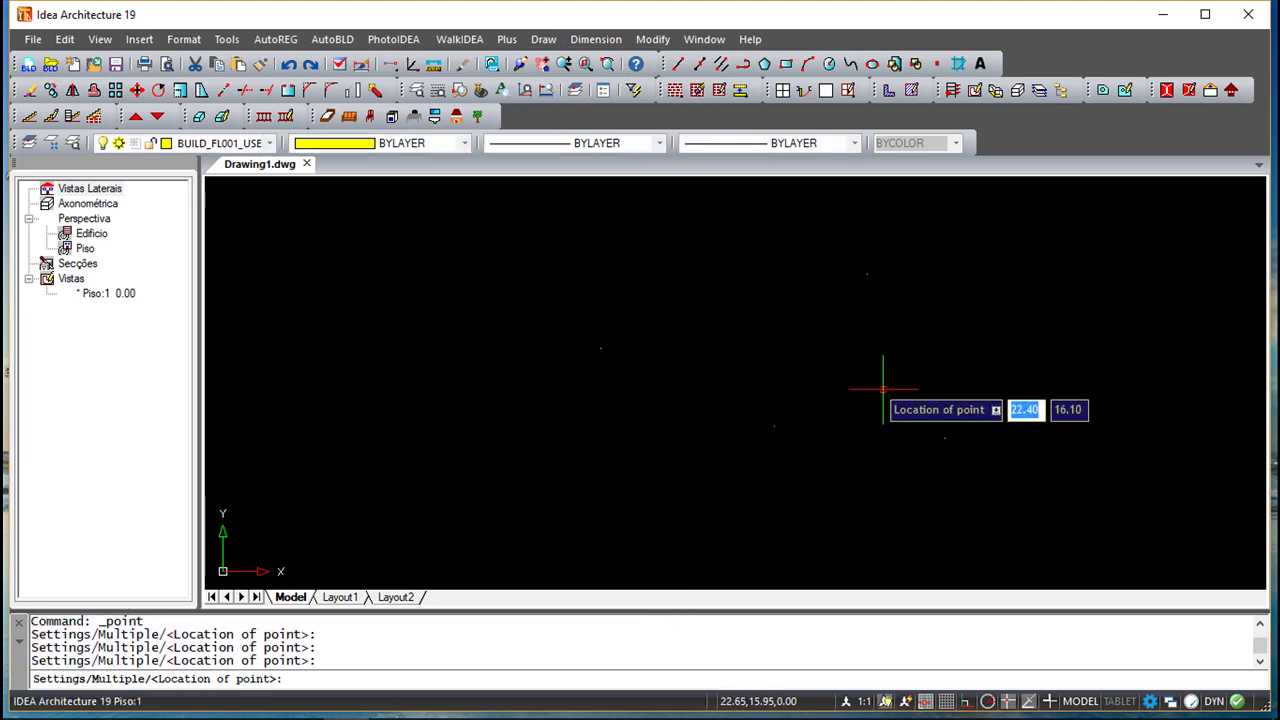
pyautogui.click(749, 264)
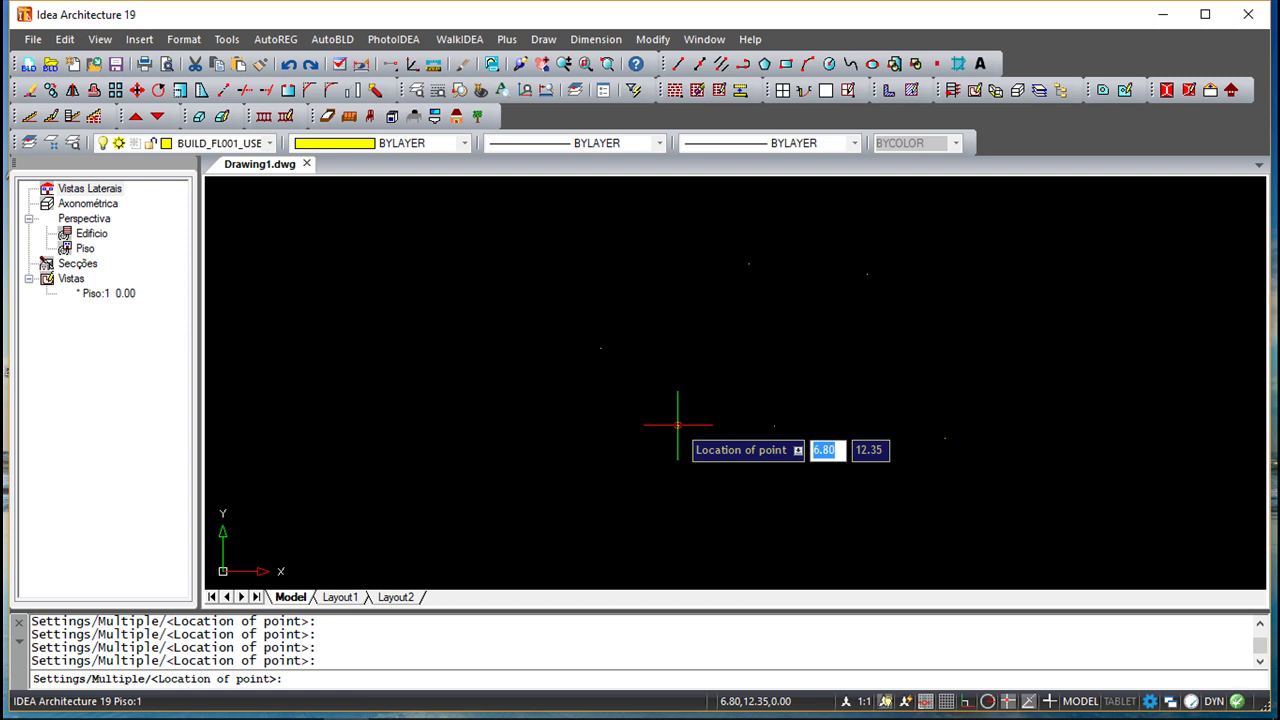
pyautogui.press('Escape')
pyautogui.press('Escape')
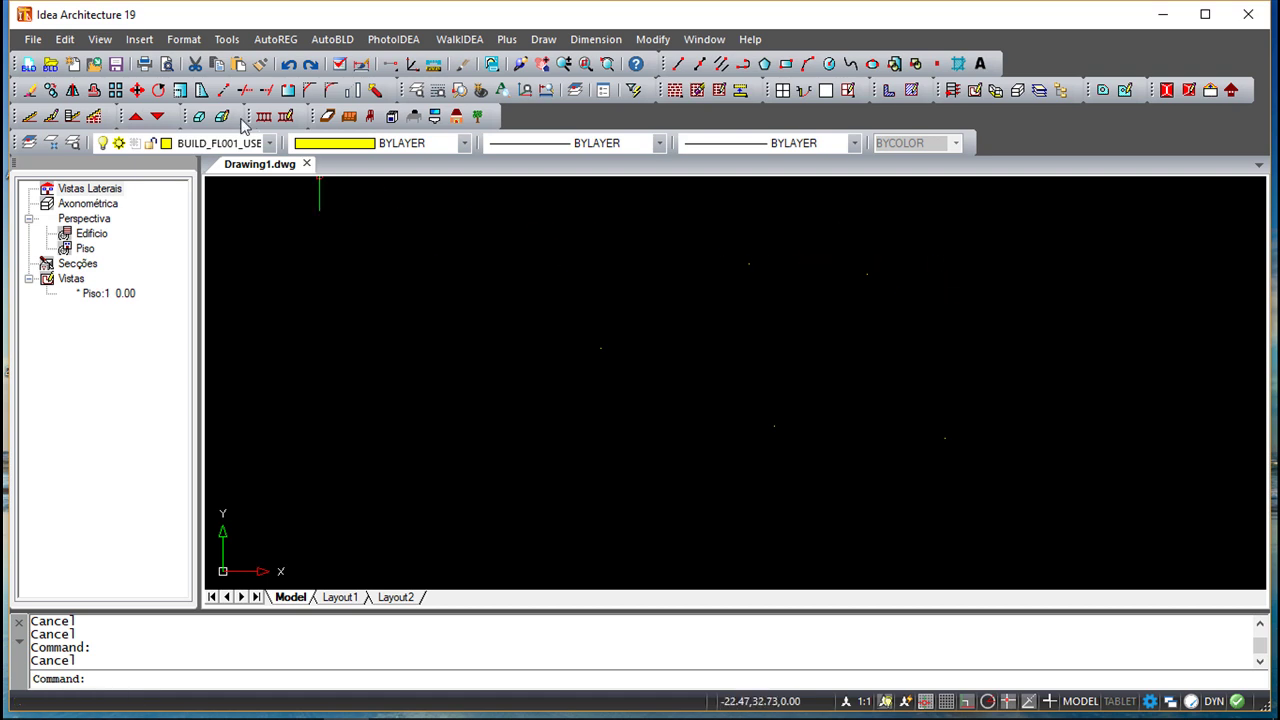
# Step: Set the point display type to the plus cross combined with a circle and a square
pyautogui.click(183, 40)
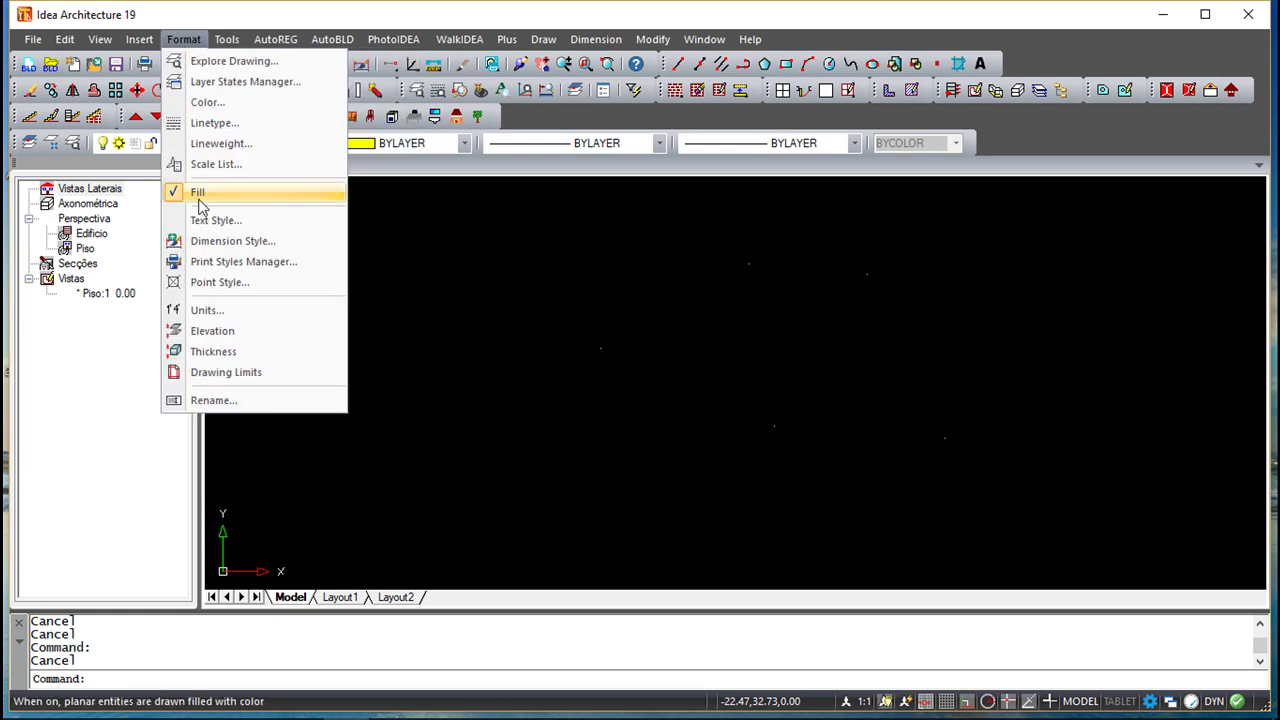
pyautogui.click(219, 283)
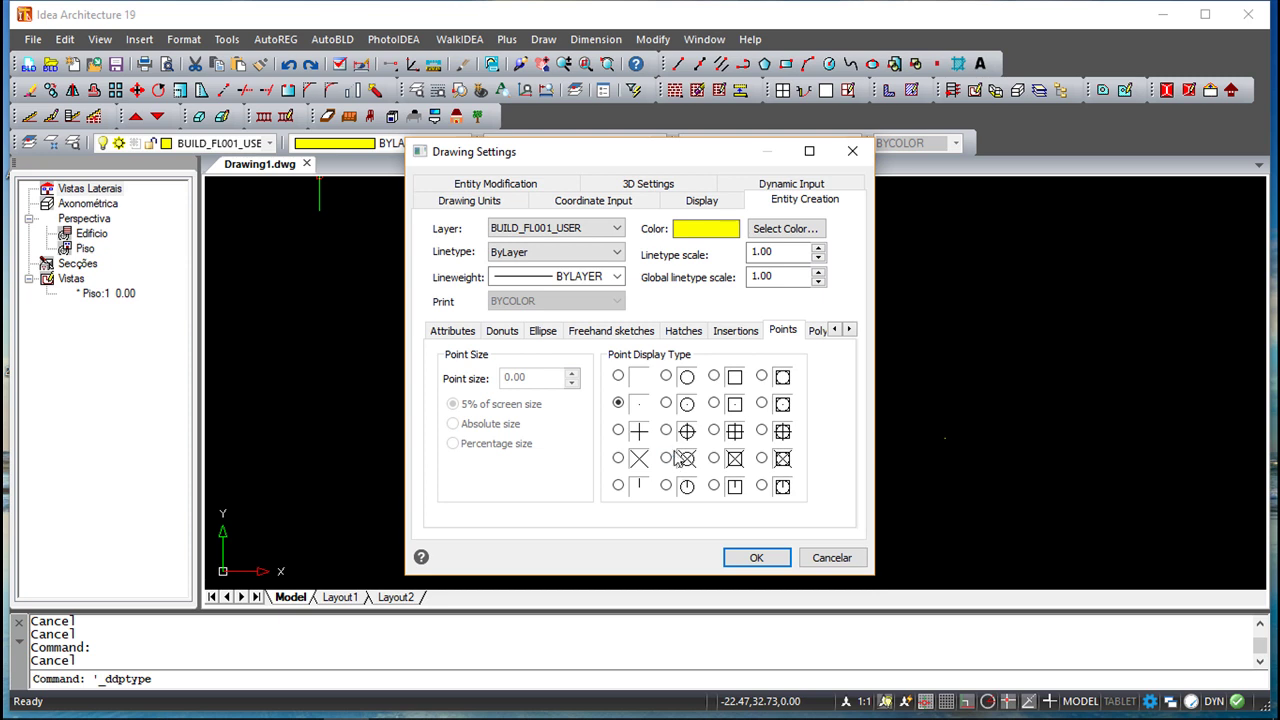
pyautogui.click(762, 431)
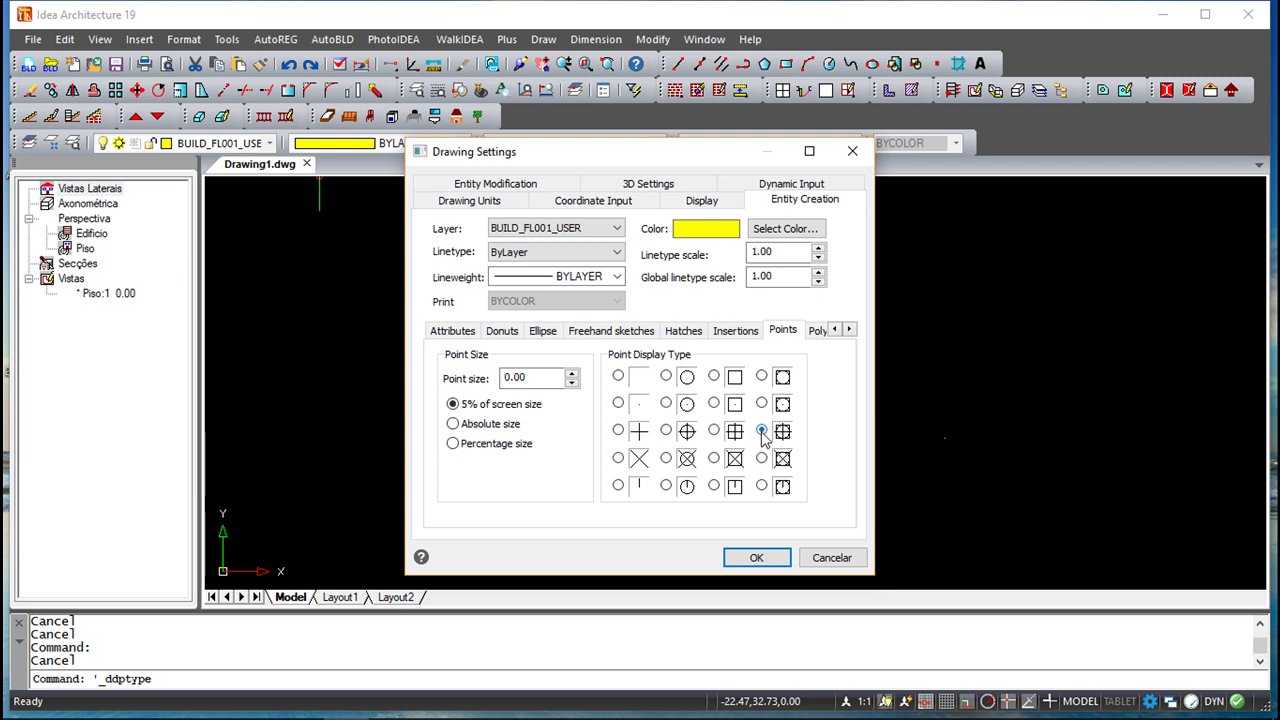
pyautogui.click(765, 558)
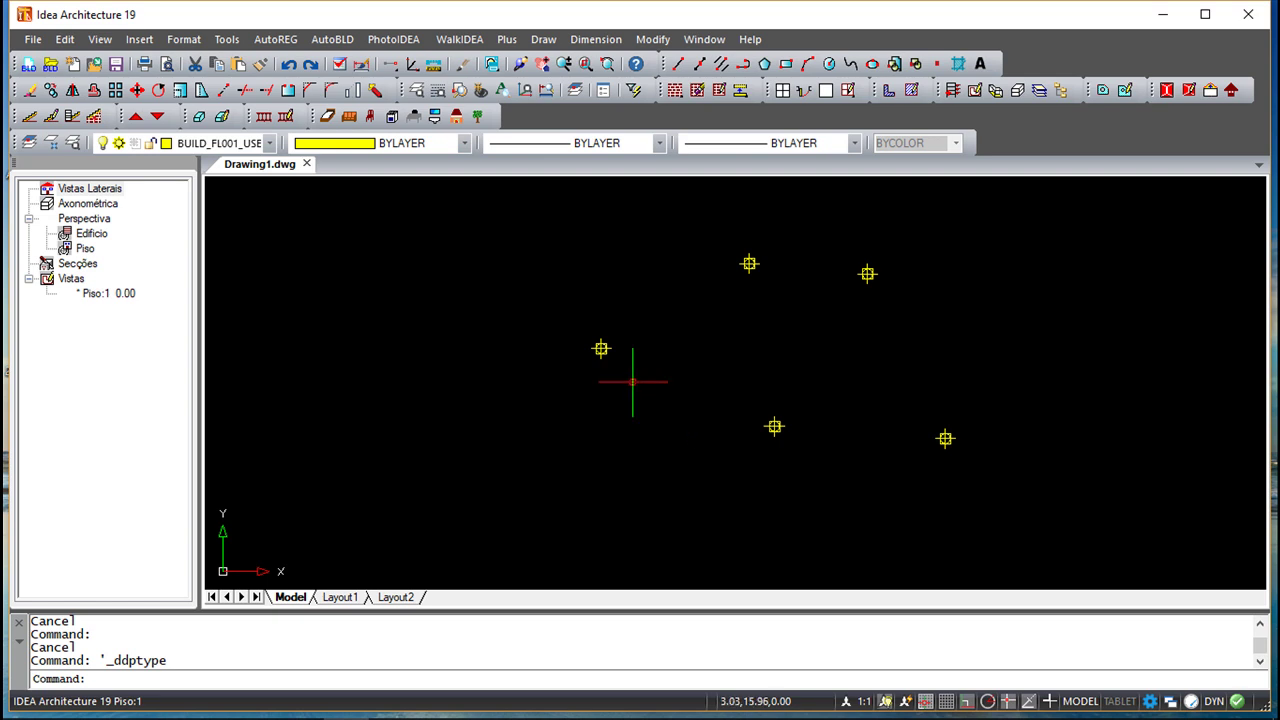
# Step: Erase all five points from the drawing with a selection window
pyautogui.click(652, 39)
pyautogui.click(680, 151)
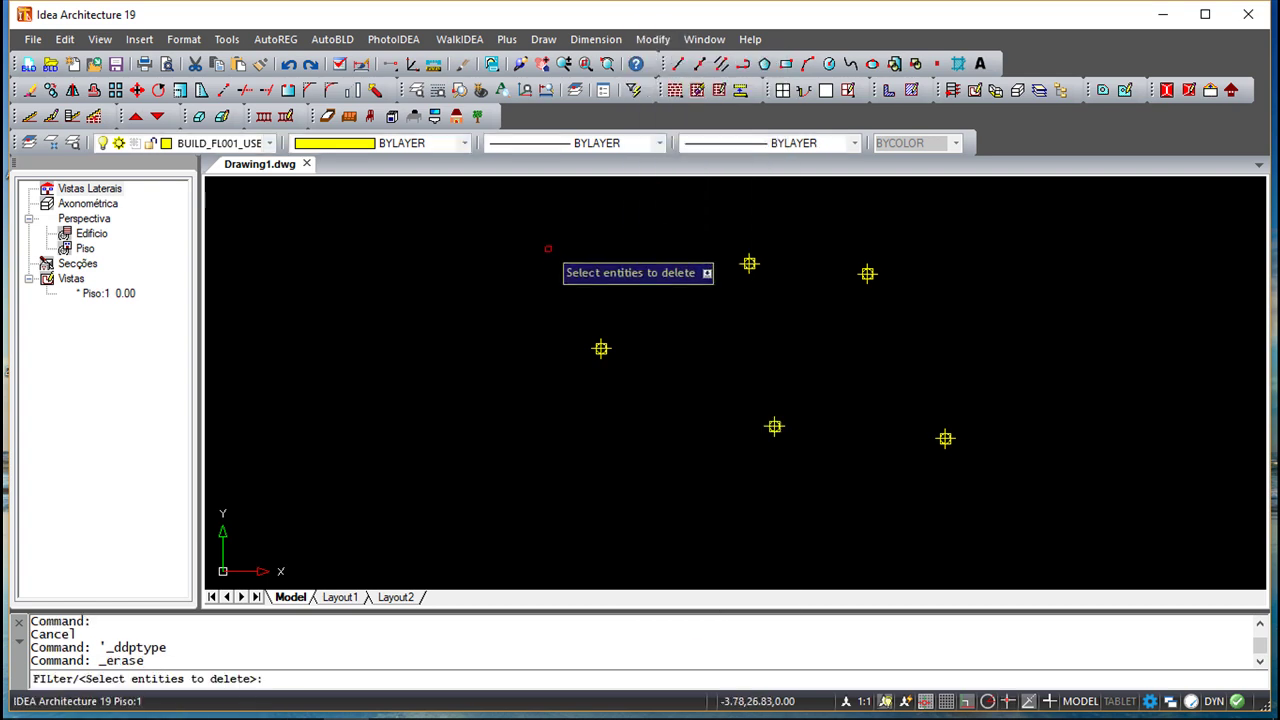
pyautogui.click(535, 222)
pyautogui.click(1032, 483)
pyautogui.rightClick(1032, 432)
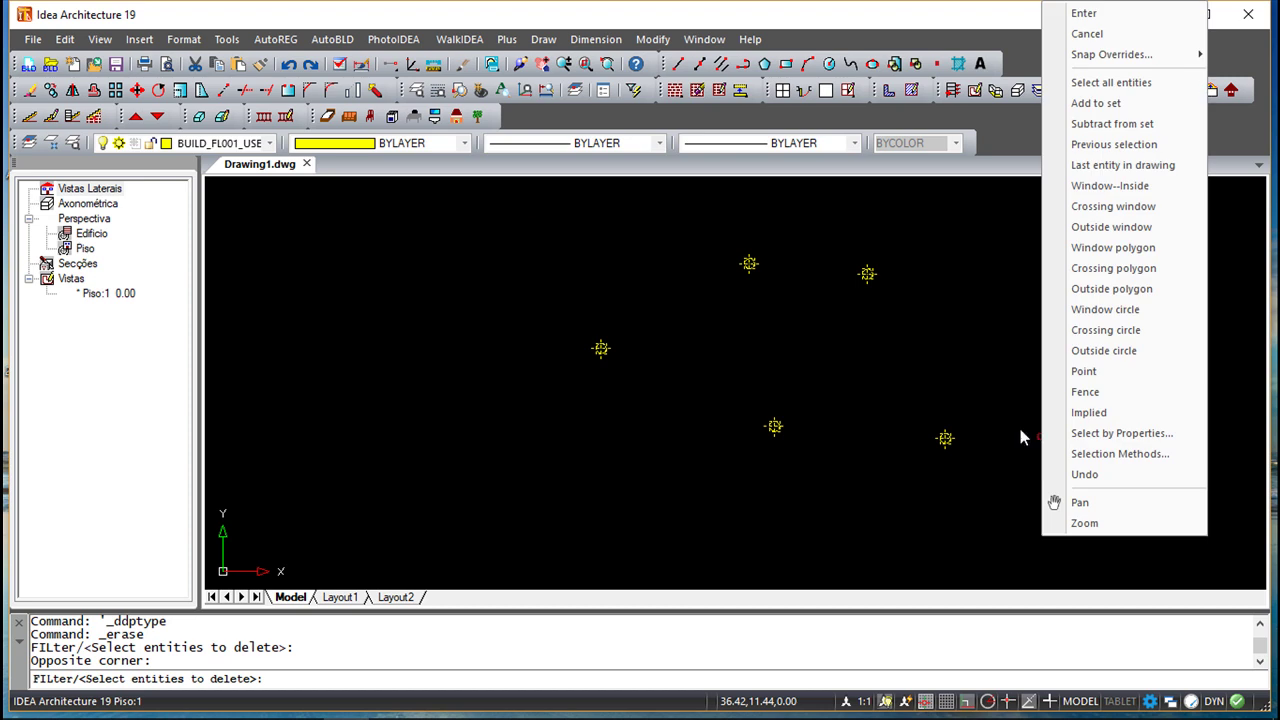
pyautogui.click(1100, 13)
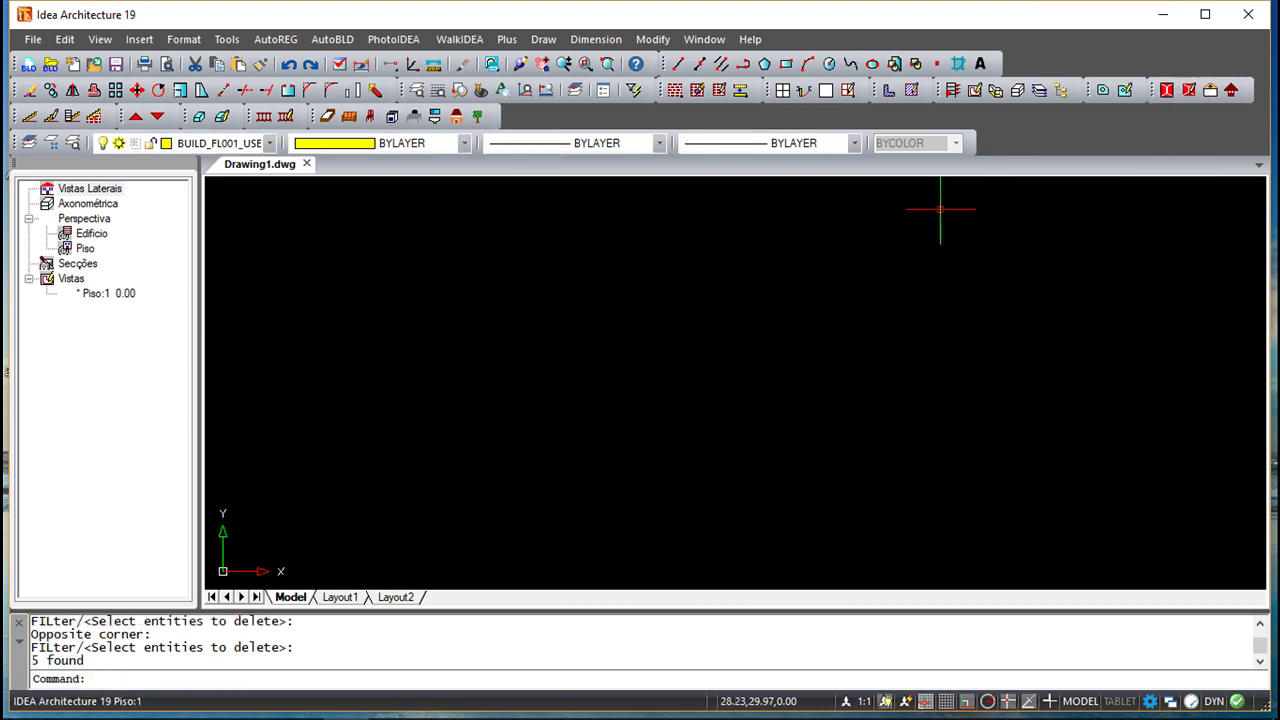
# Step: Turn off orthogonal mode and draw one diagonal line rising from lower left to upper right across the drawing's middle
pyautogui.click(677, 63)
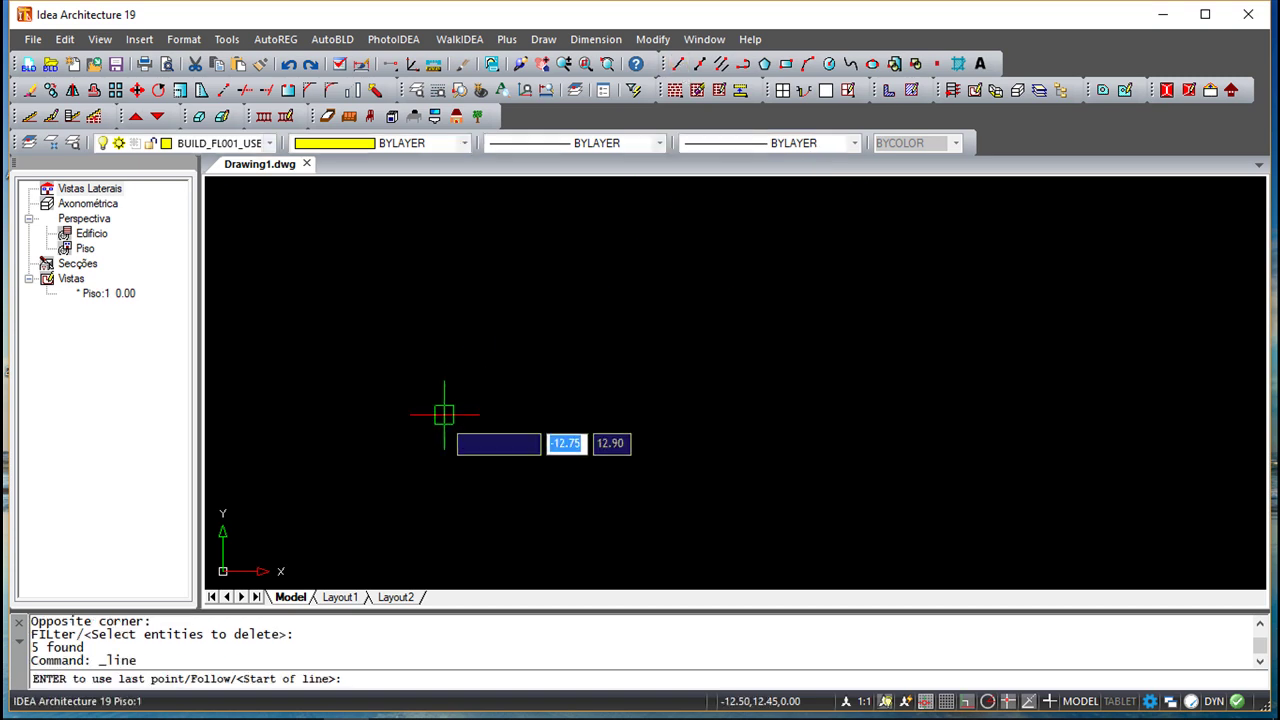
pyautogui.click(433, 478)
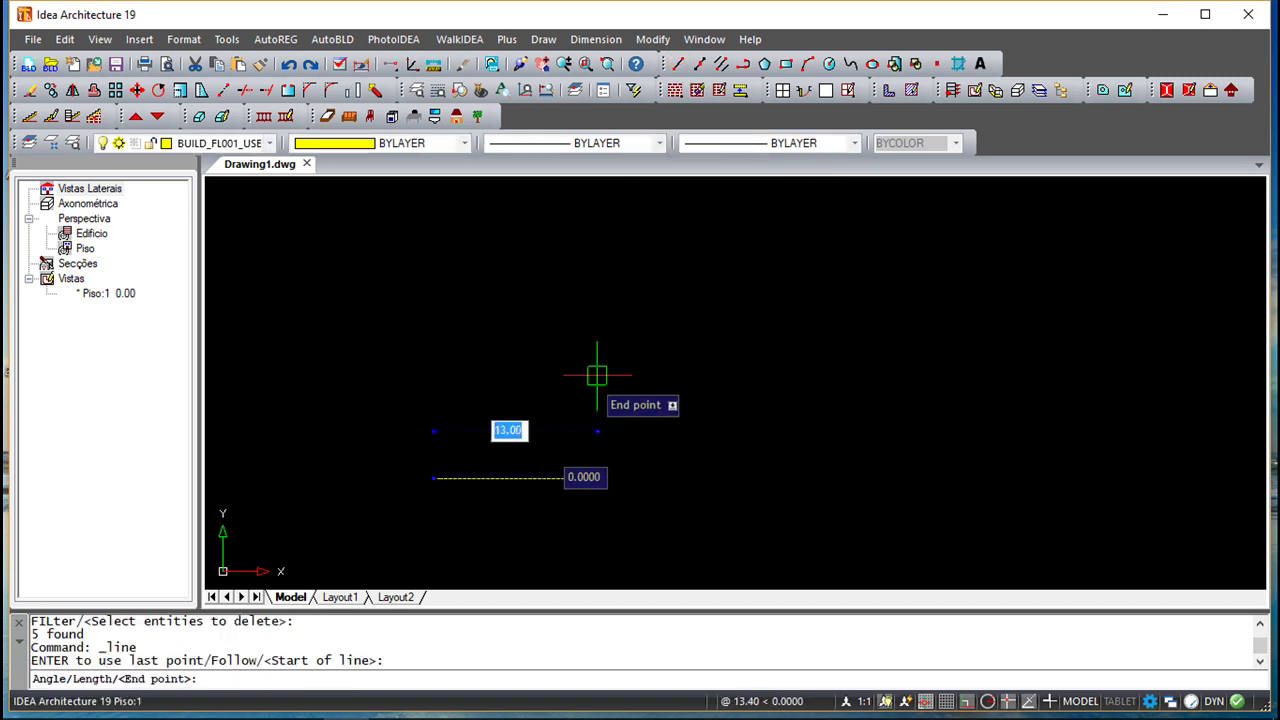
pyautogui.click(966, 701)
pyautogui.click(780, 300)
pyautogui.rightClick(898, 300)
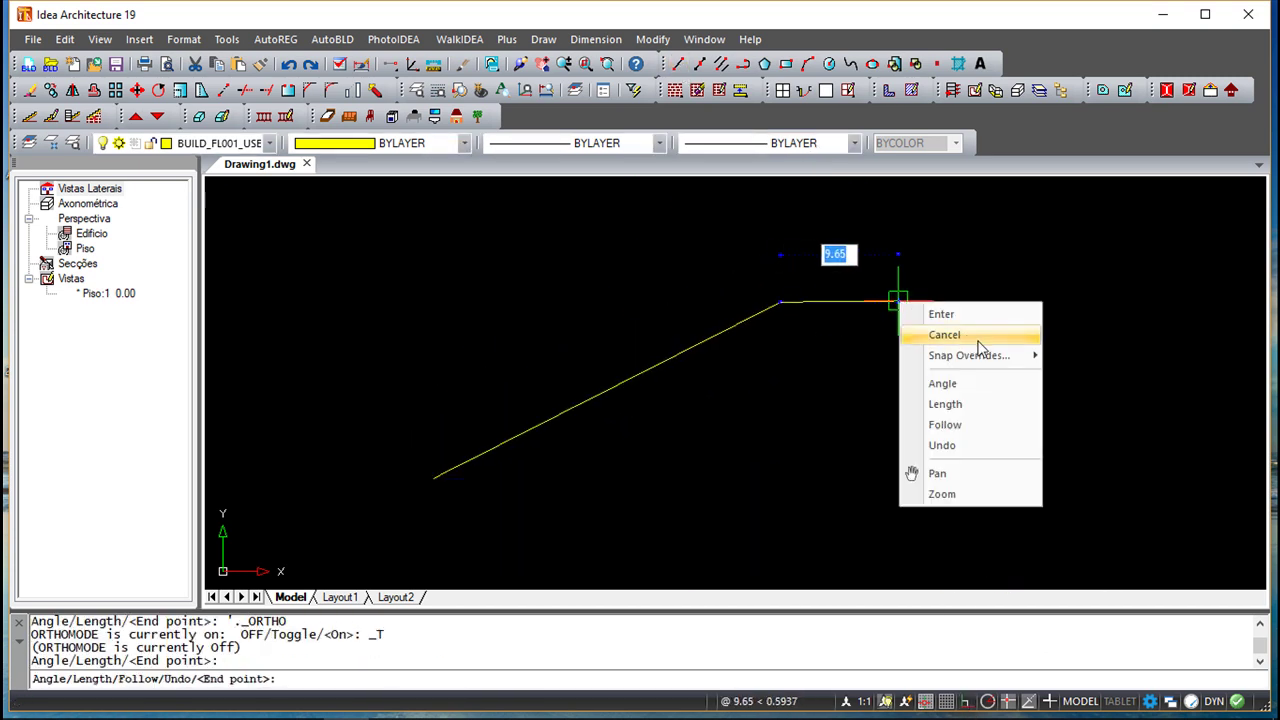
pyautogui.click(971, 314)
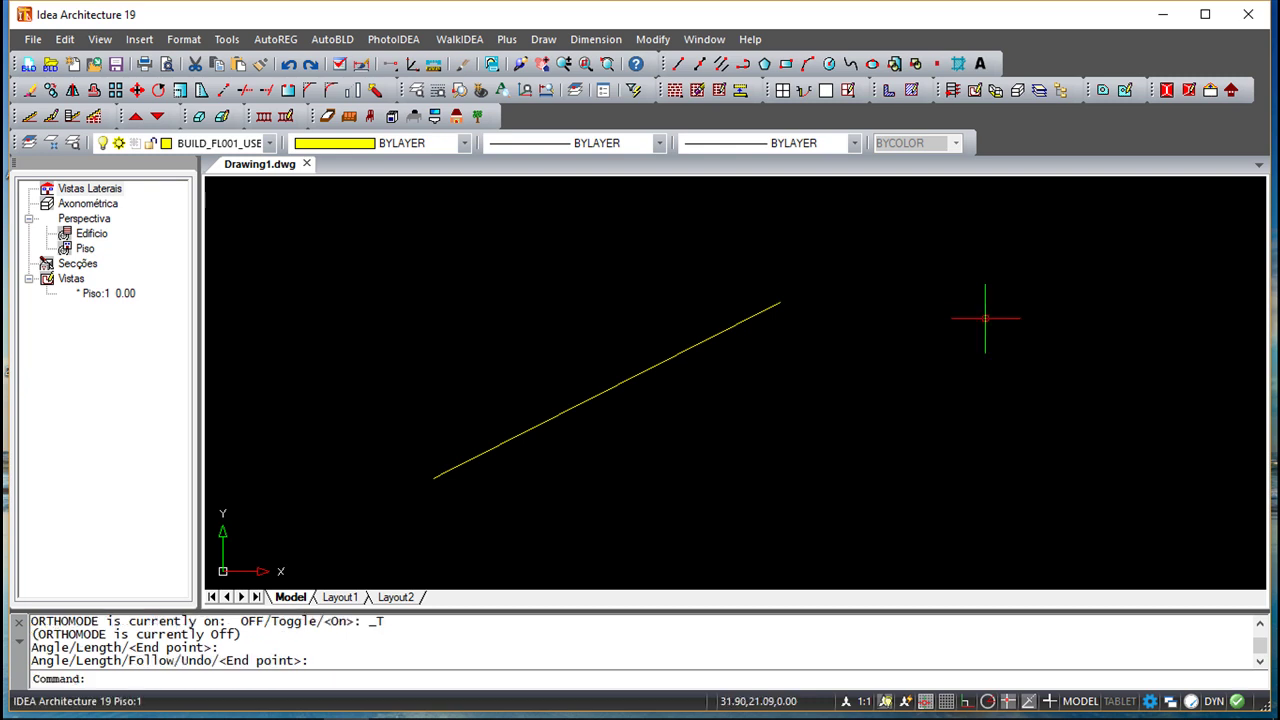
# Step: Divide the diagonal line into 7 equal segments with point markers
pyautogui.click(543, 39)
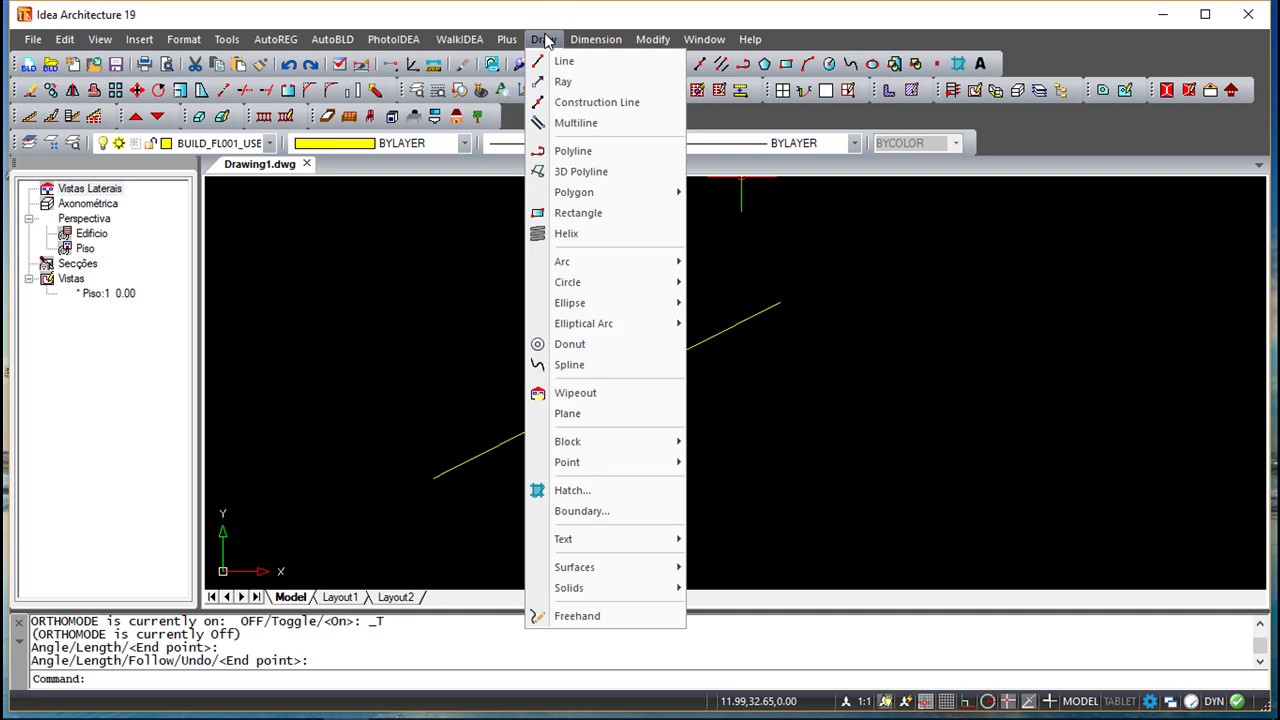
pyautogui.moveTo(605, 463)
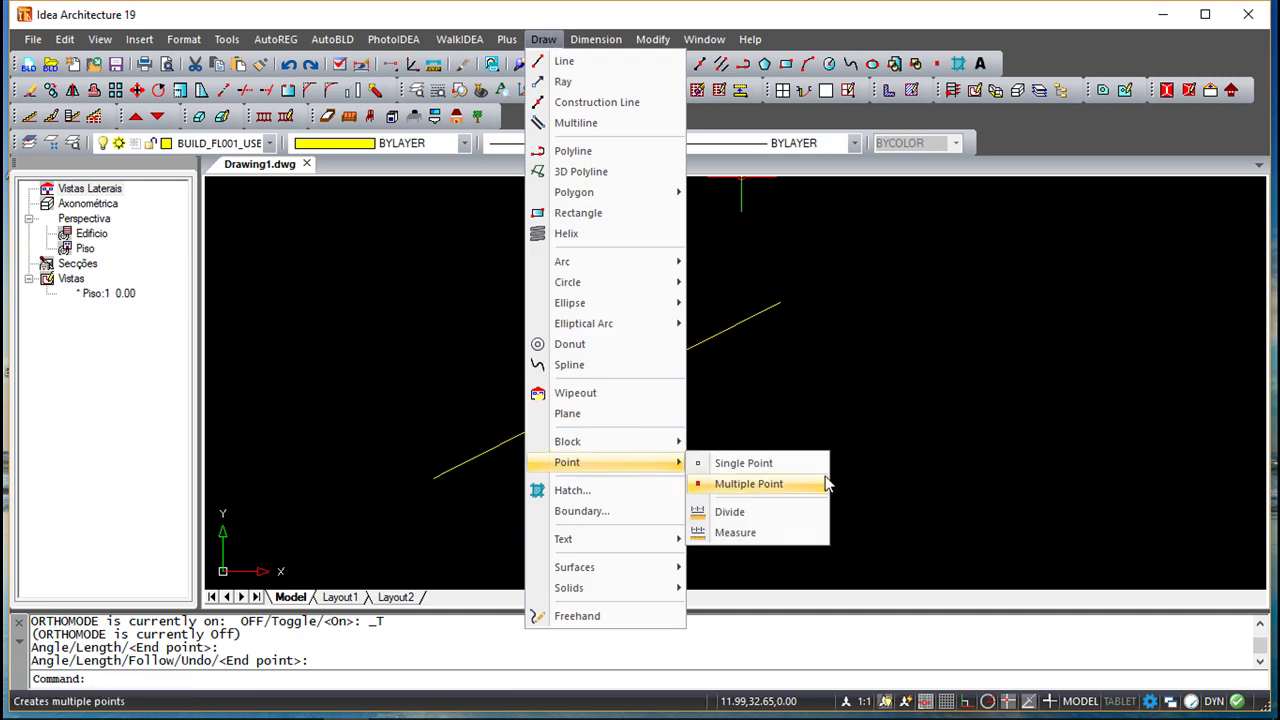
pyautogui.click(748, 512)
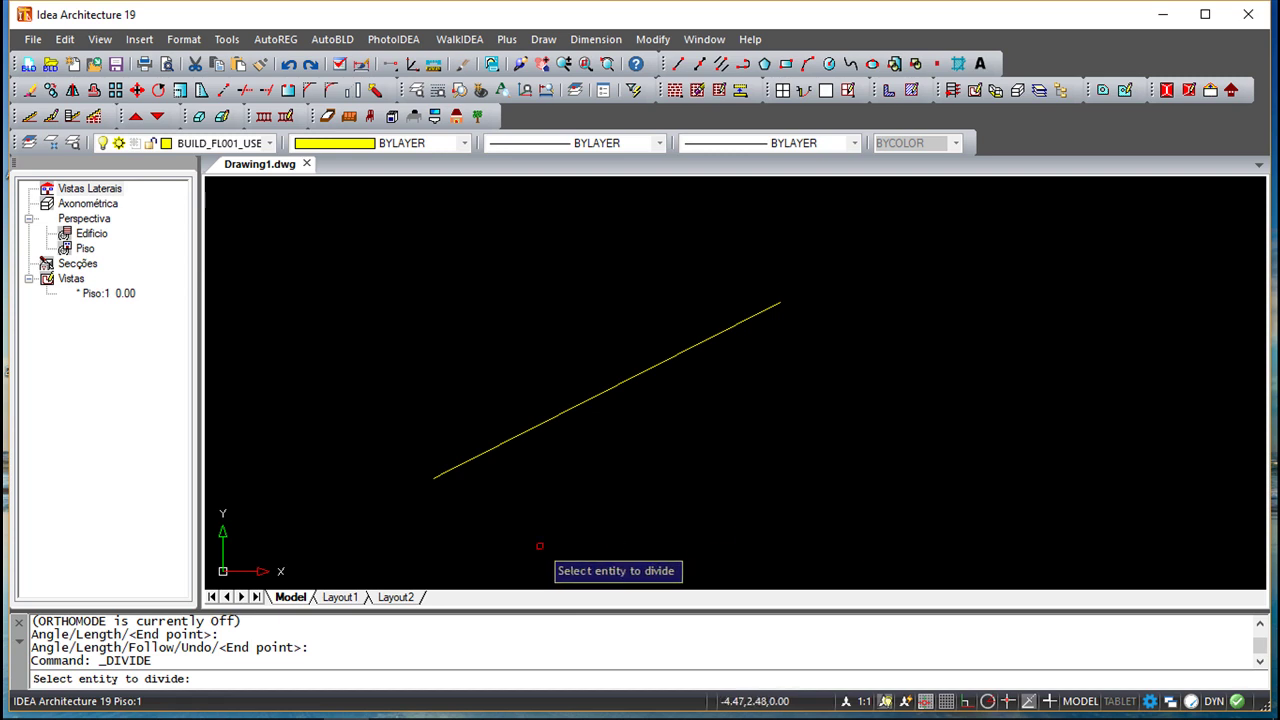
pyautogui.click(611, 387)
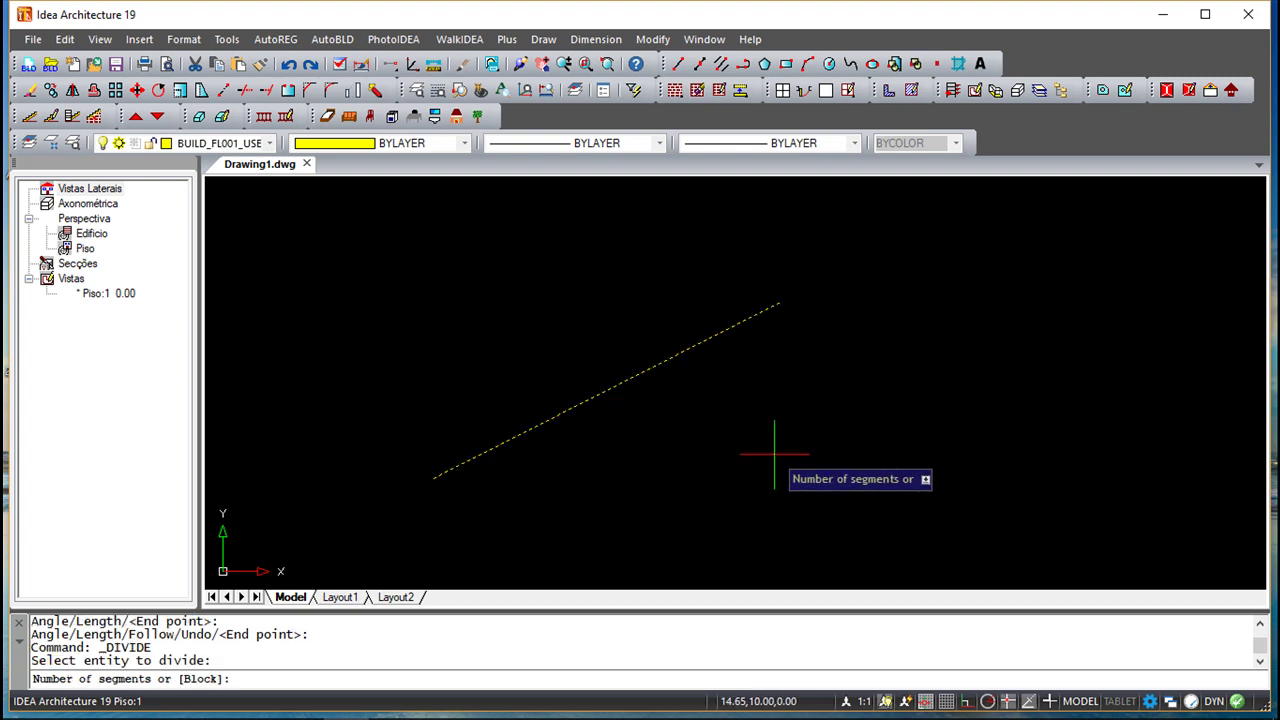
pyautogui.write('7')
pyautogui.press('Return')
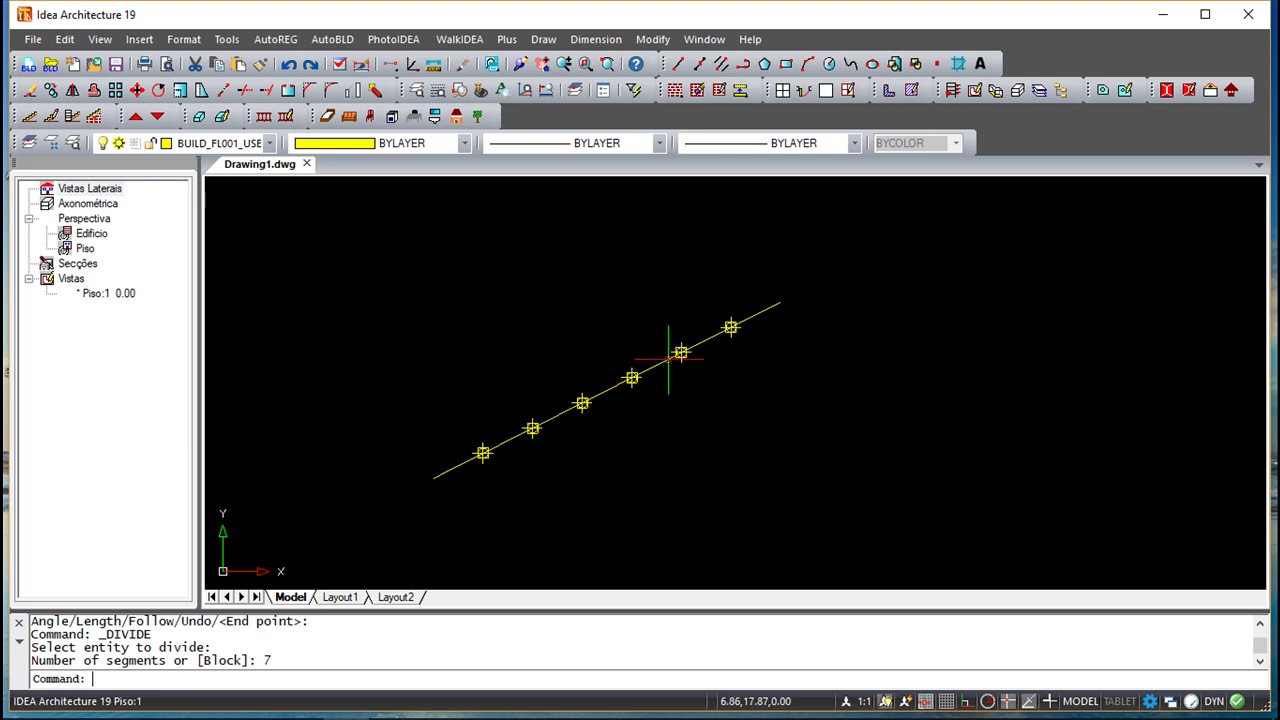
# Step: Check that the divided line is still a single entity, and undo the division
pyautogui.click(765, 312)
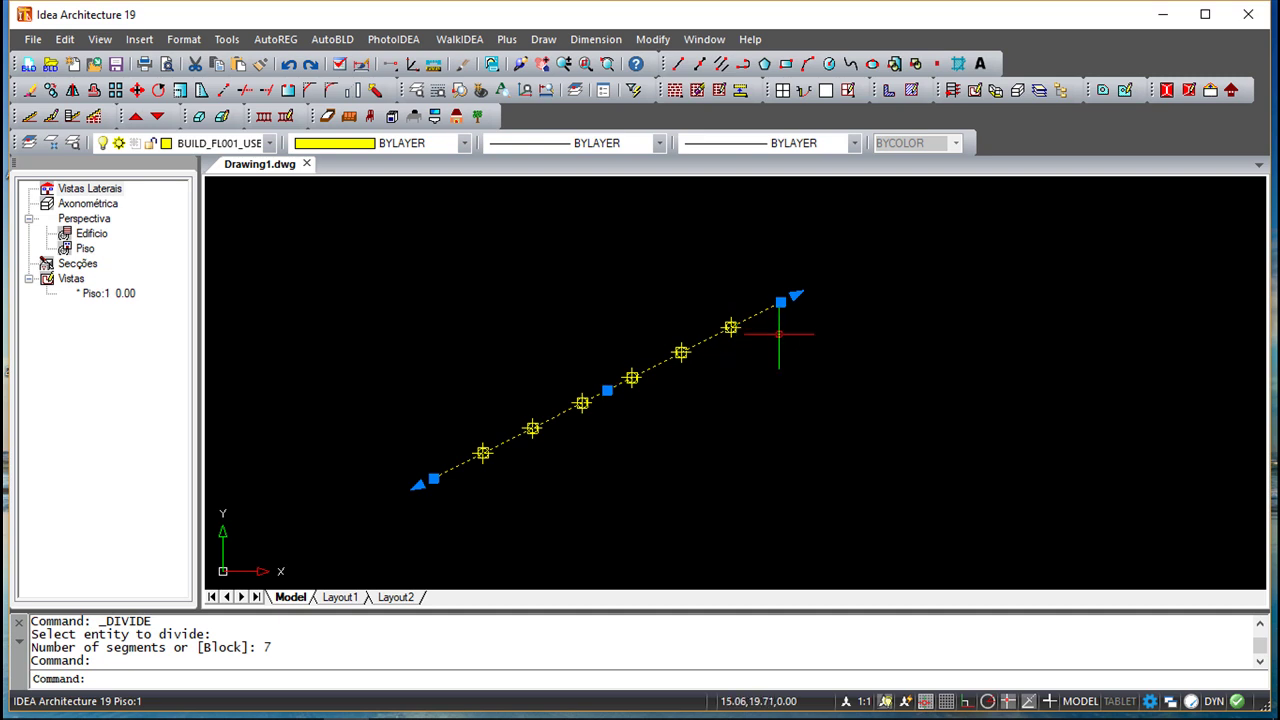
pyautogui.press('Escape')
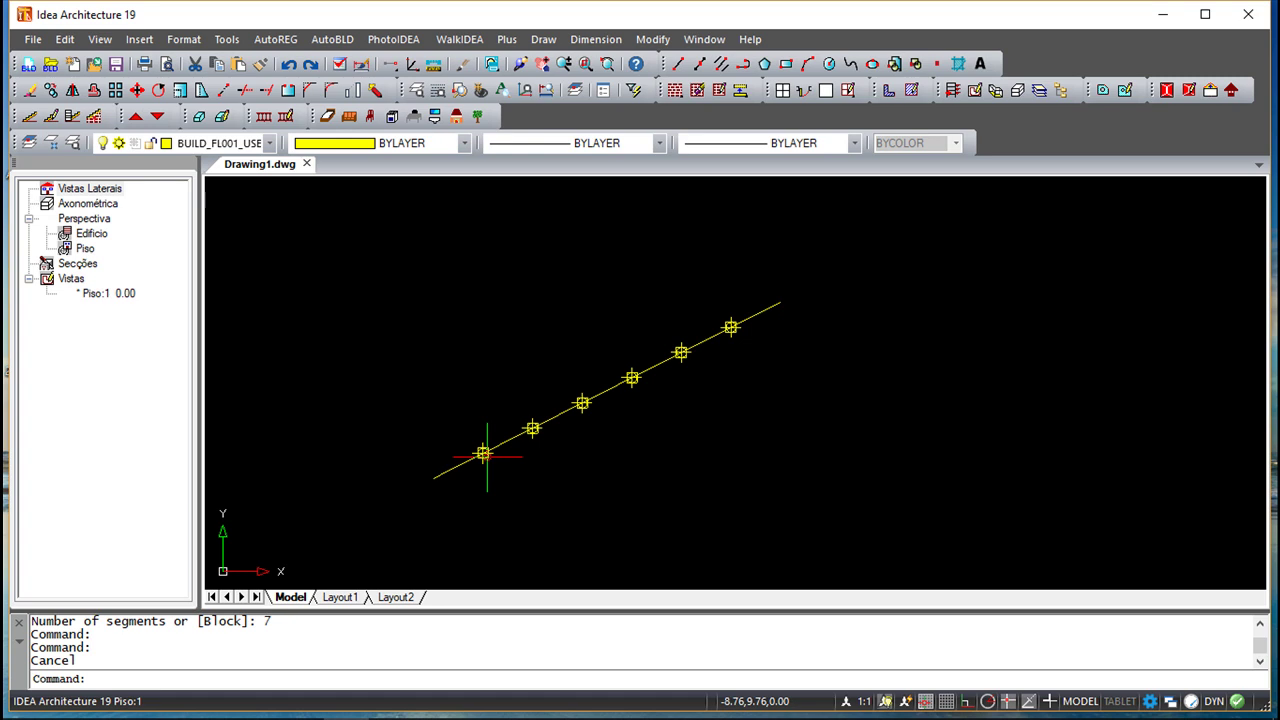
pyautogui.click(288, 64)
pyautogui.click(543, 39)
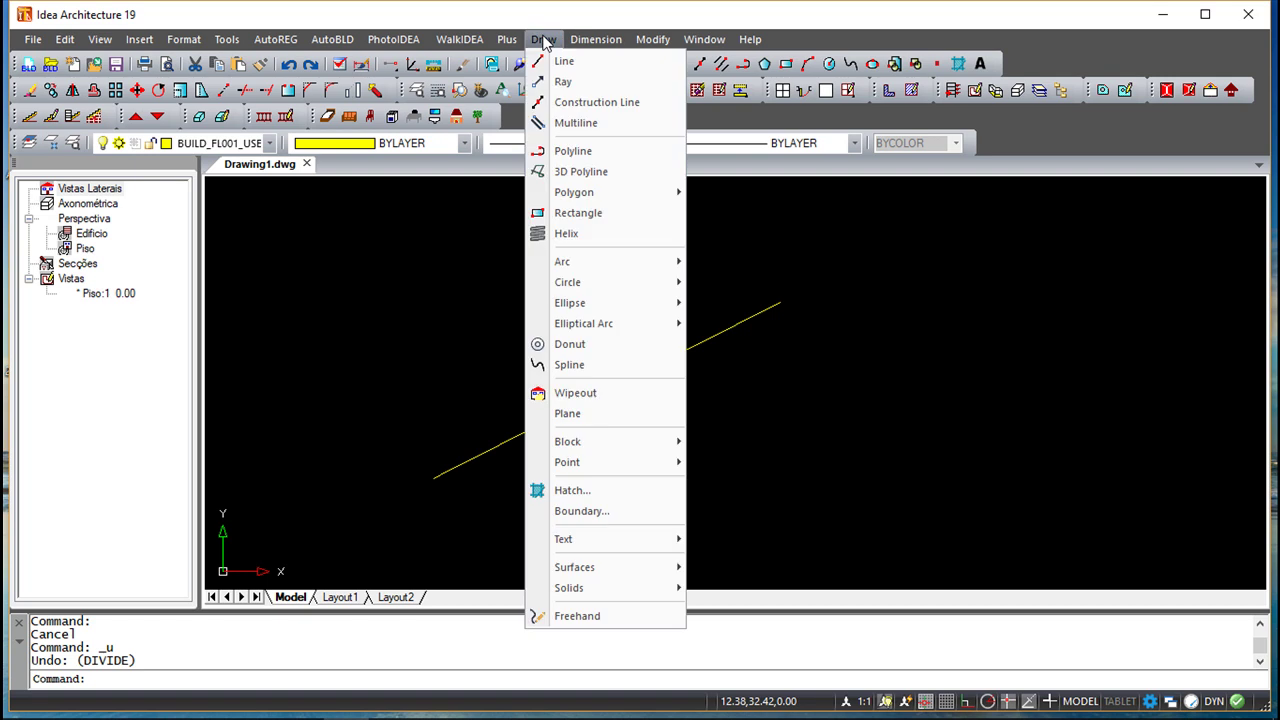
pyautogui.moveTo(606, 461)
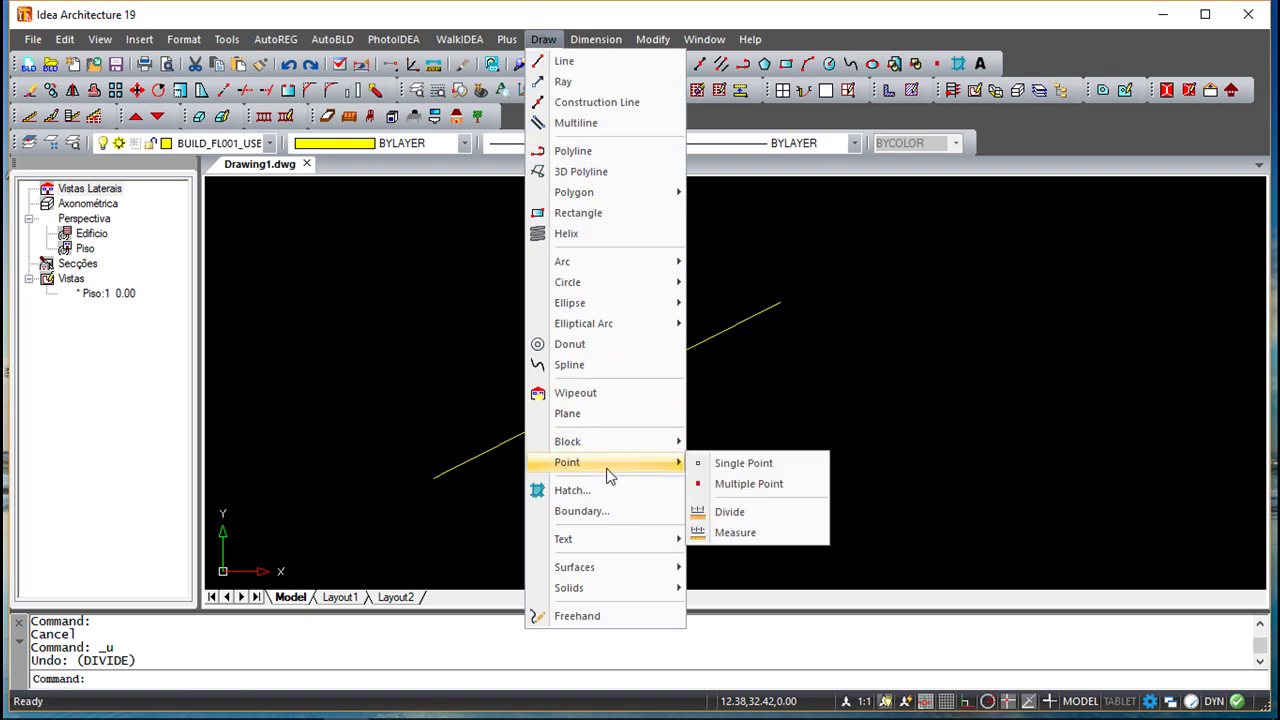
pyautogui.click(760, 533)
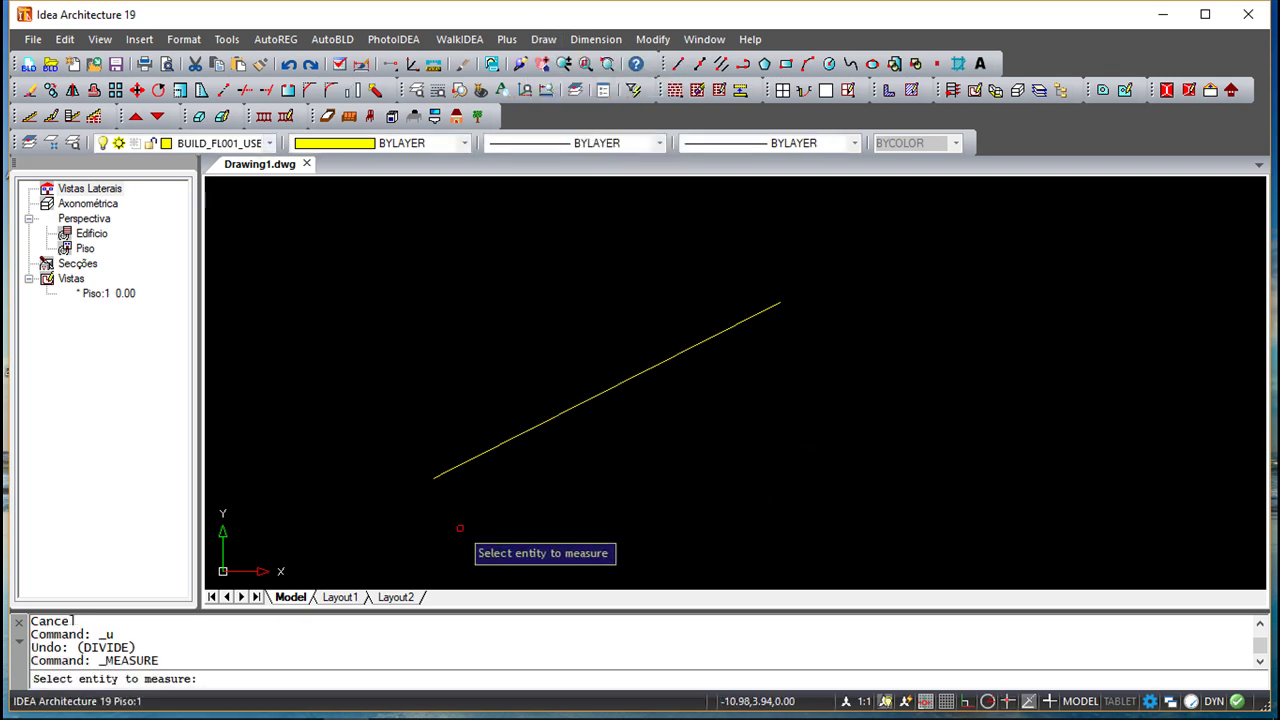
pyautogui.click(491, 450)
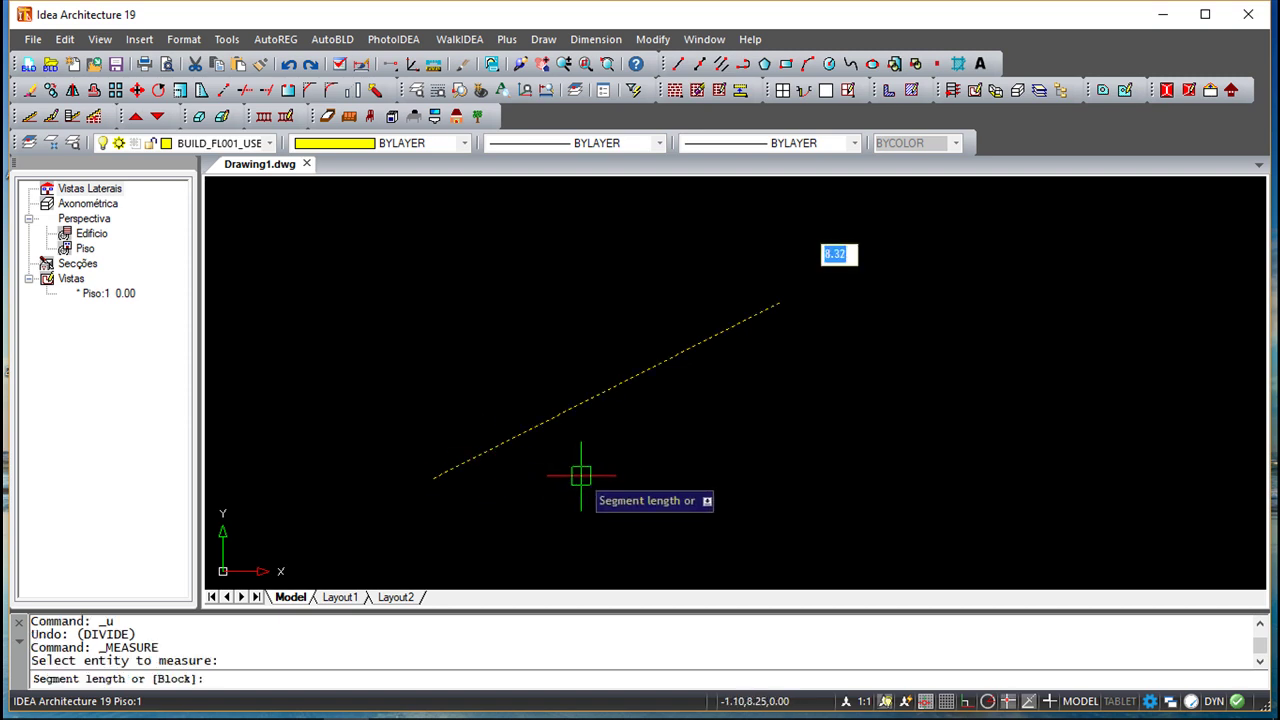
pyautogui.press('Return')
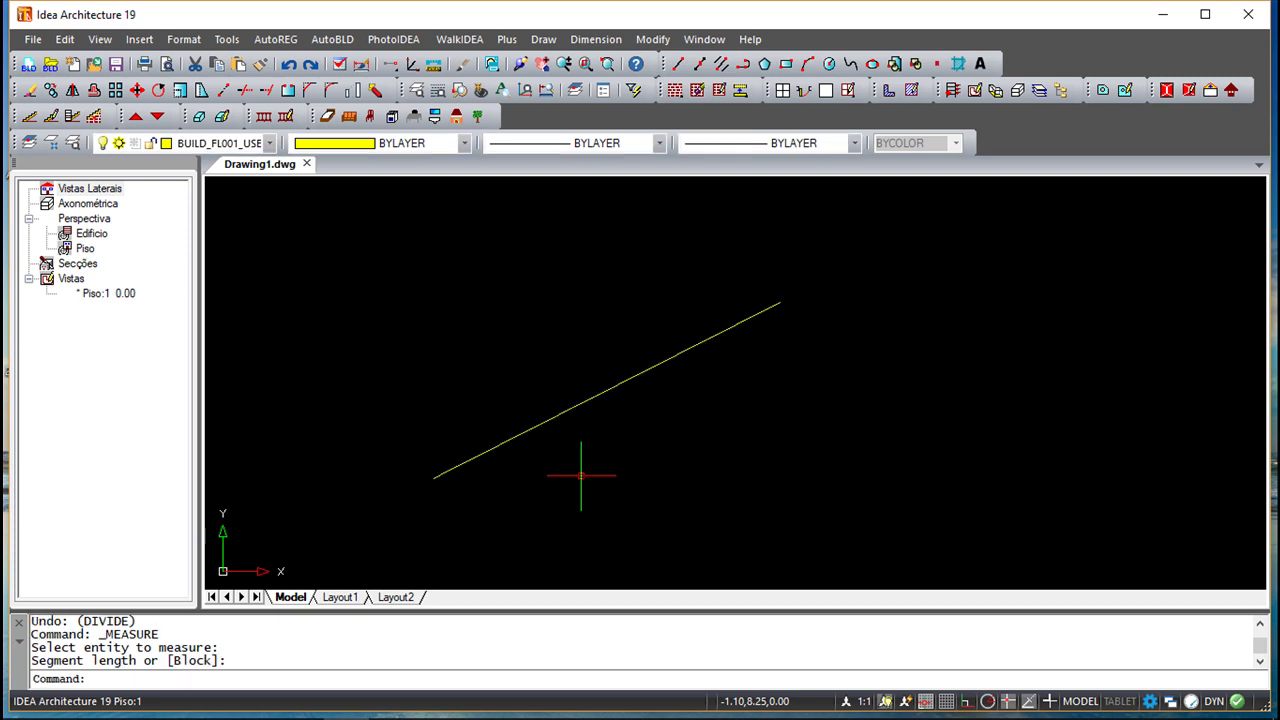
pyautogui.press('Escape')
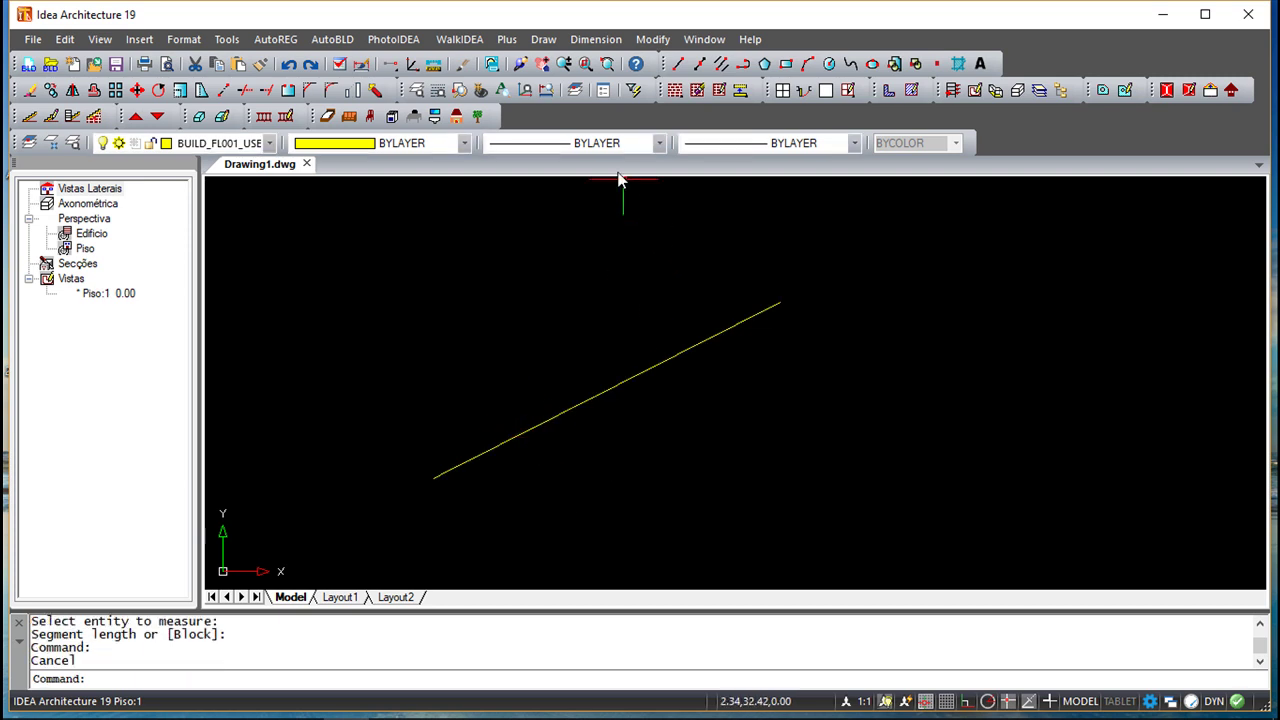
# Step: Mark the diagonal line with points at 10-unit intervals using Measure
pyautogui.press('Return')
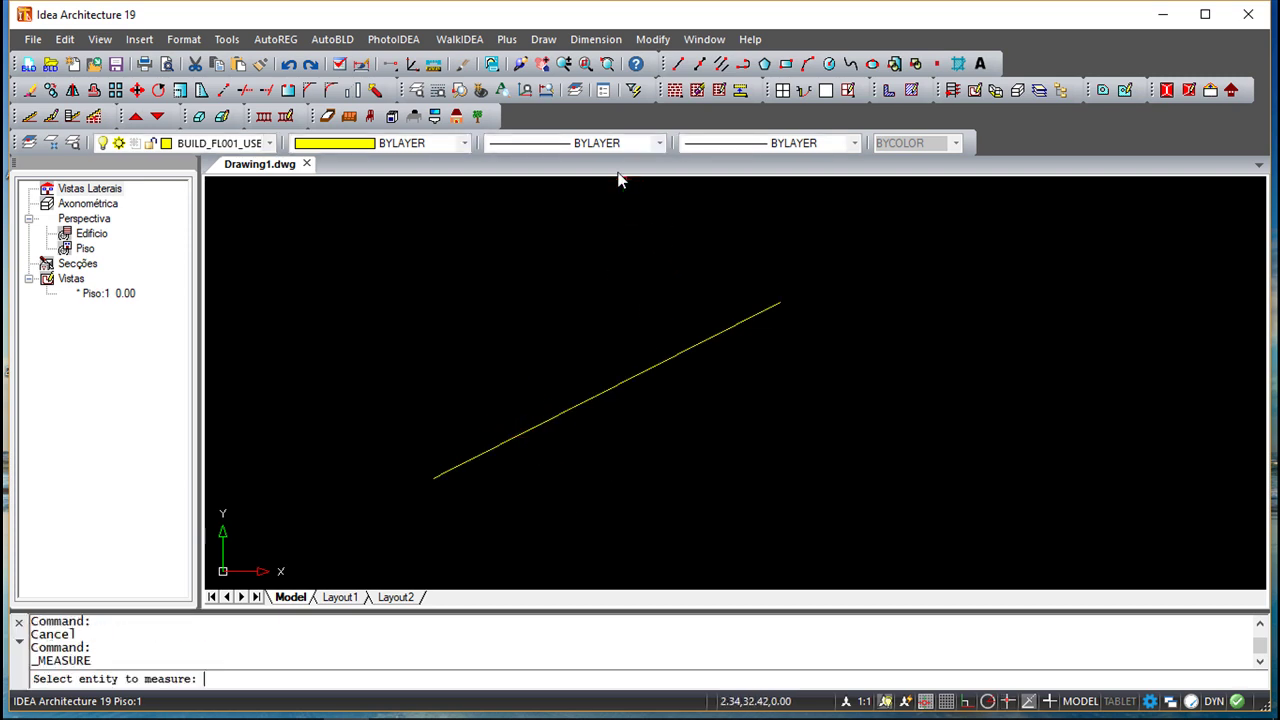
pyautogui.click(576, 403)
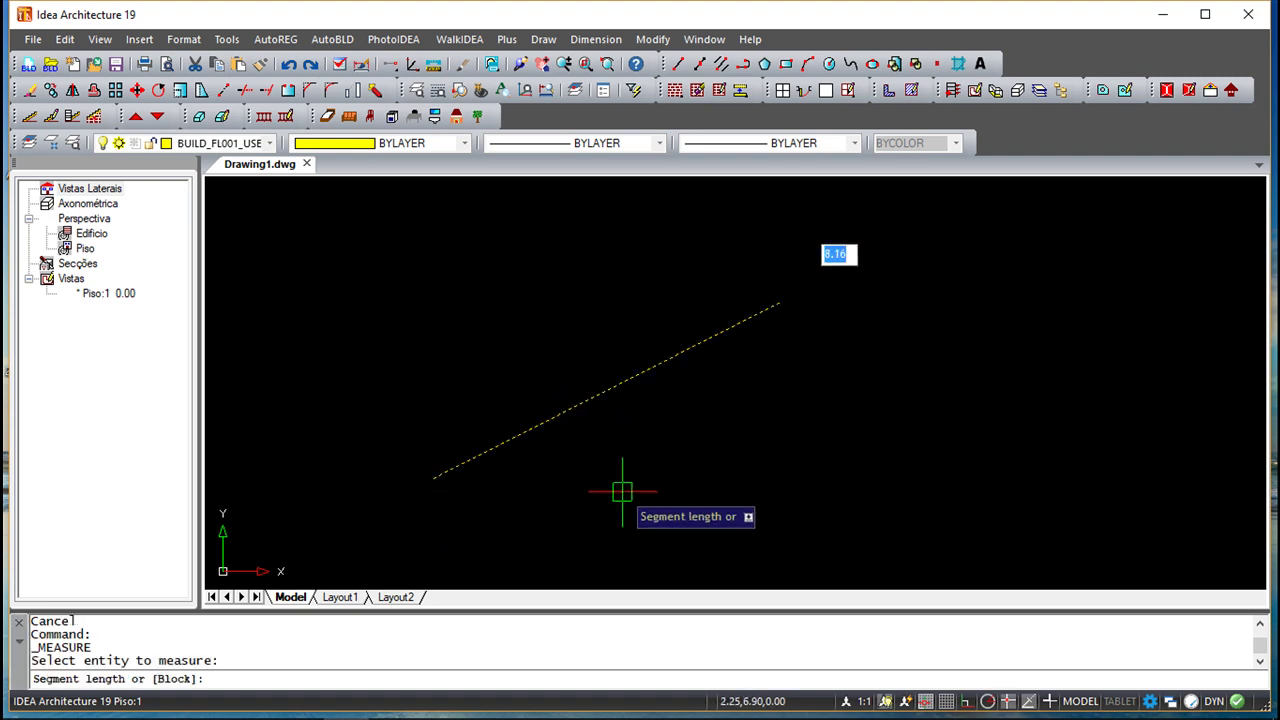
pyautogui.write('10')
pyautogui.press('Return')
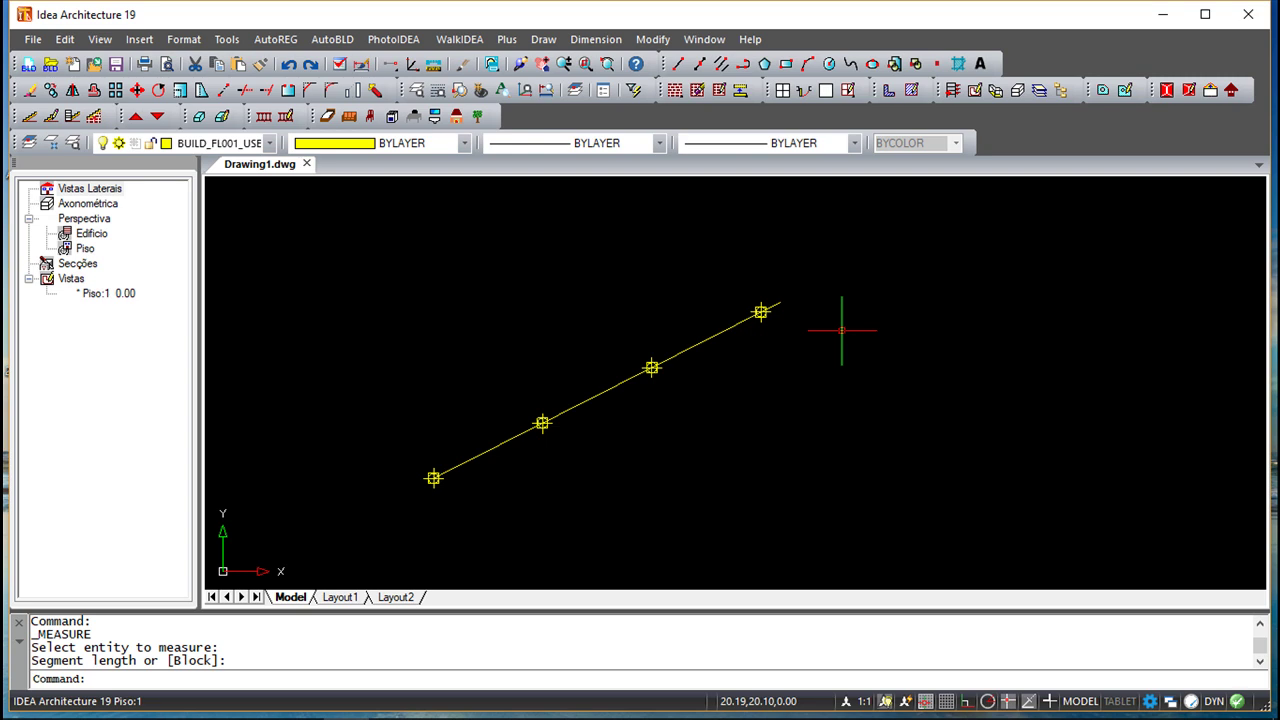
pyautogui.press('Escape')
pyautogui.press('Escape')
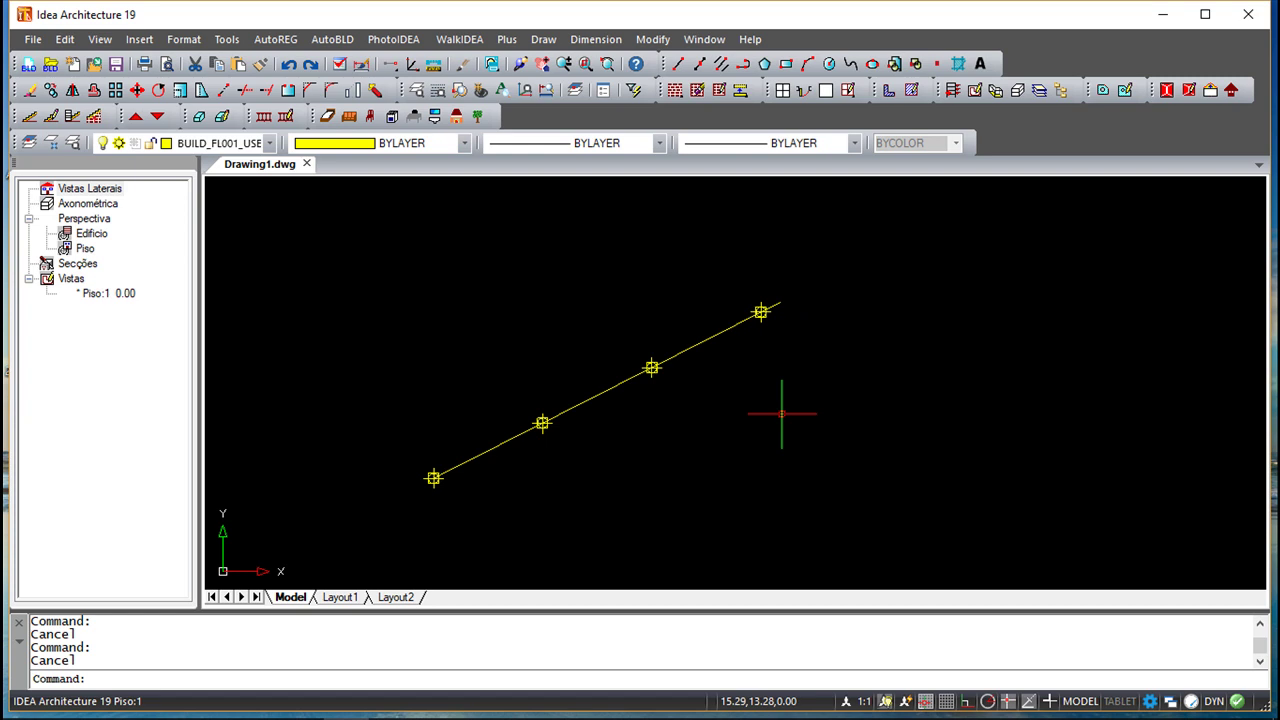
# Step: Draw a line from the third point marker on the diagonal line, using Node Snap, to an open spot at the lower right
pyautogui.write('l')
pyautogui.press('Return')
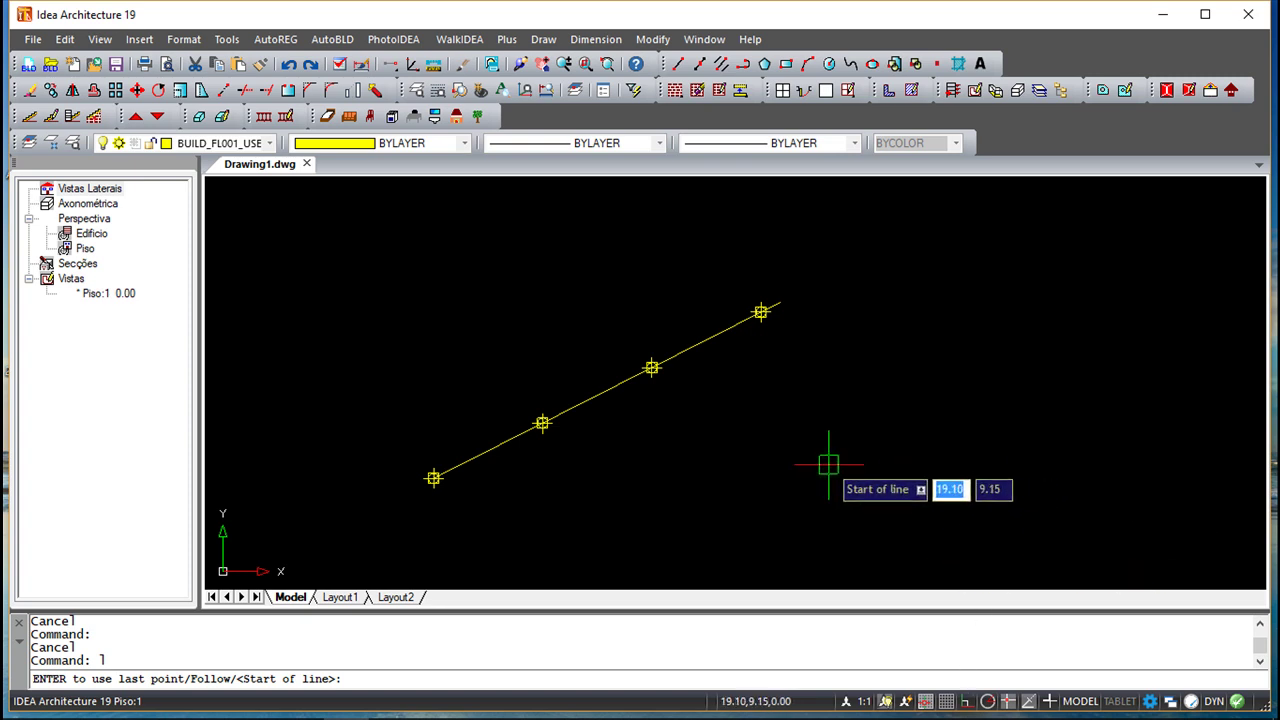
pyautogui.keyDown('shift'); pyautogui.rightClick(749, 387); pyautogui.keyUp('shift')
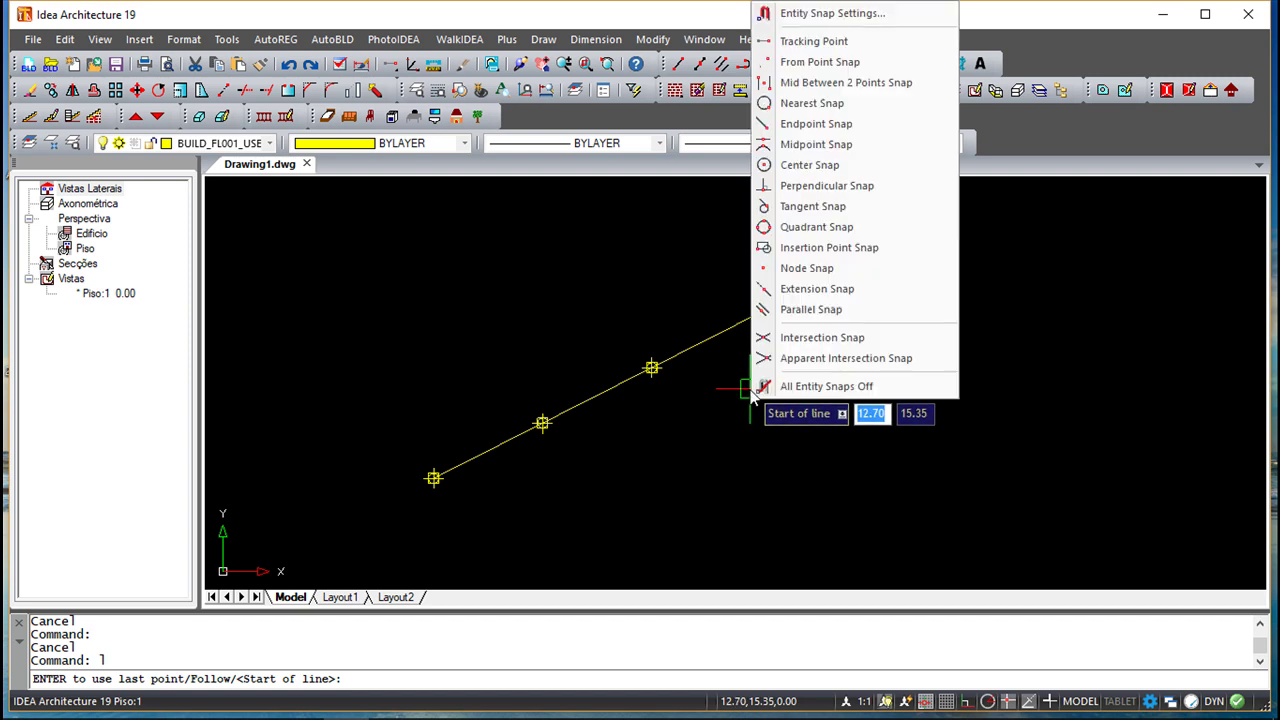
pyautogui.click(849, 188)
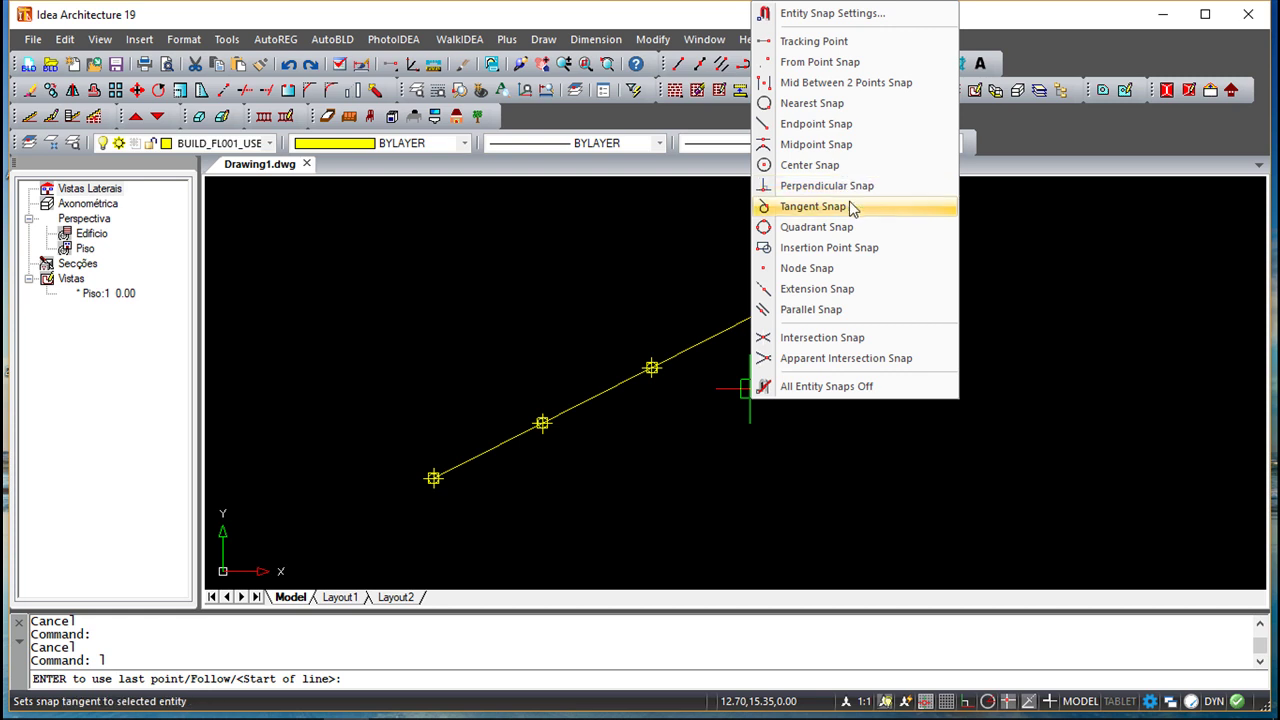
pyautogui.click(833, 270)
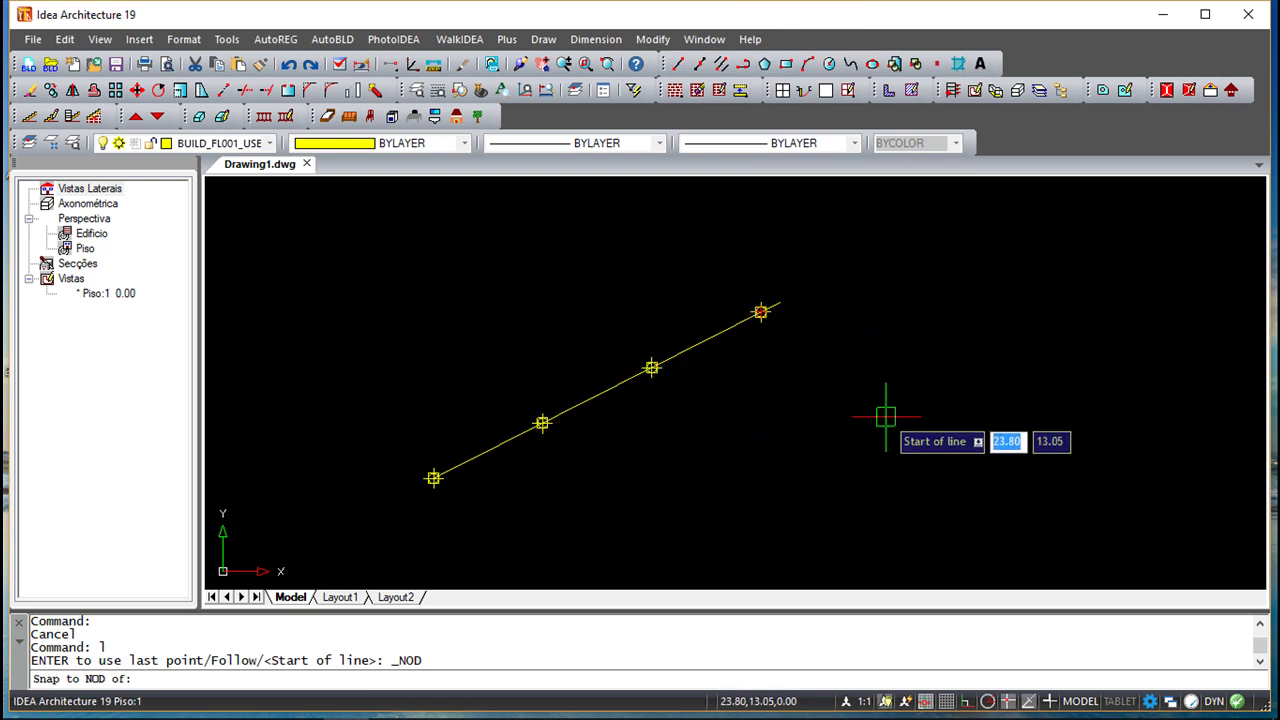
pyautogui.click(651, 368)
pyautogui.click(982, 482)
pyautogui.press('Escape')
pyautogui.press('Escape')
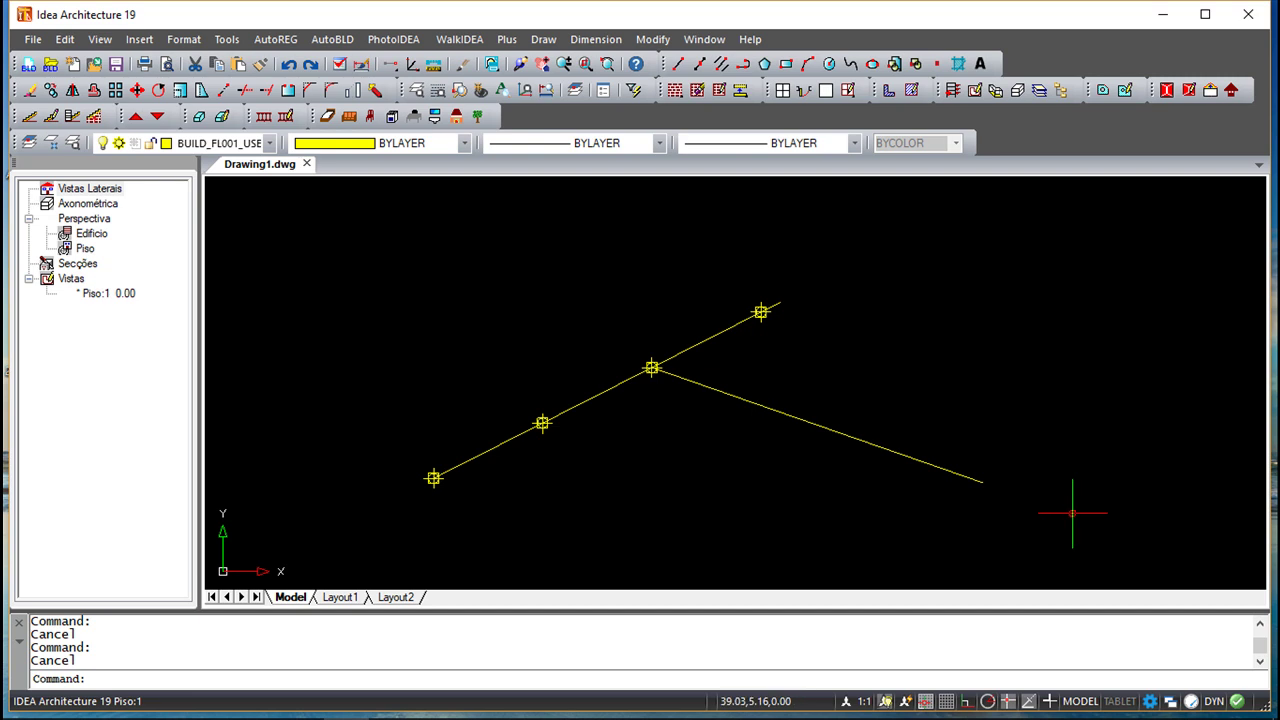
# Step: Draw two connected lines above the diagonal, one rising to a peak and one sloping gently down to the right
pyautogui.click(539, 41)
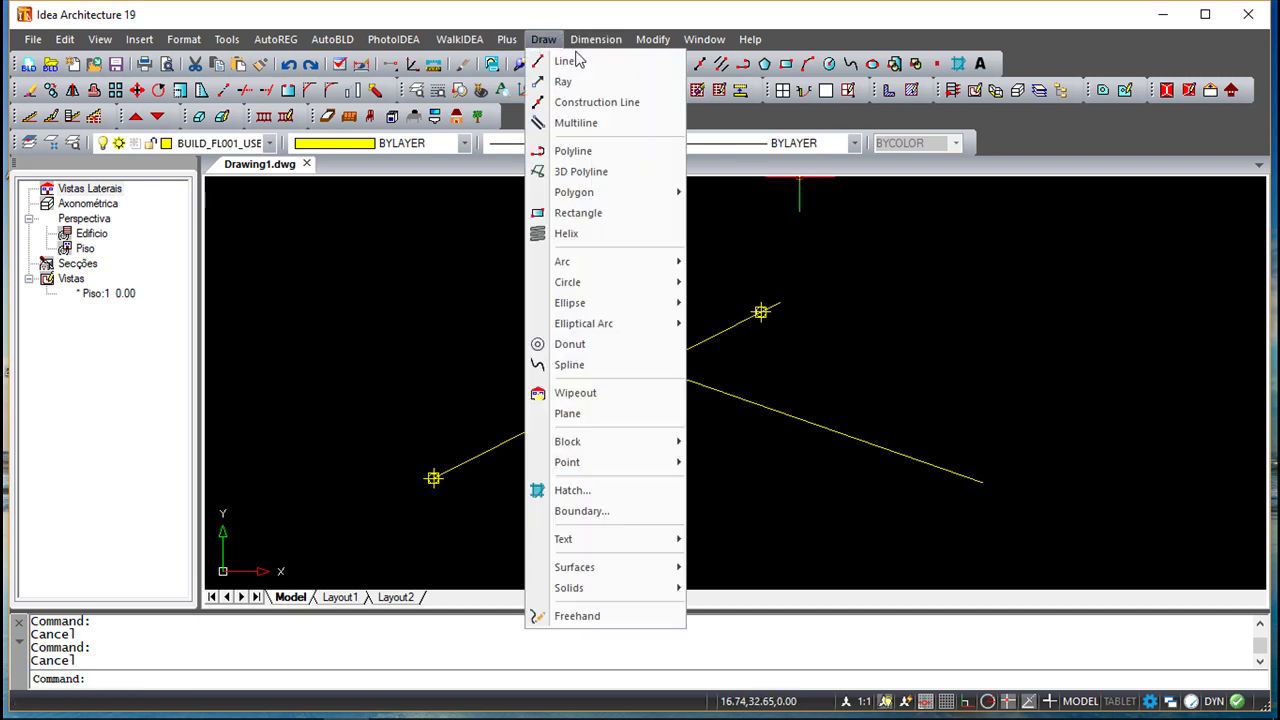
pyautogui.click(563, 61)
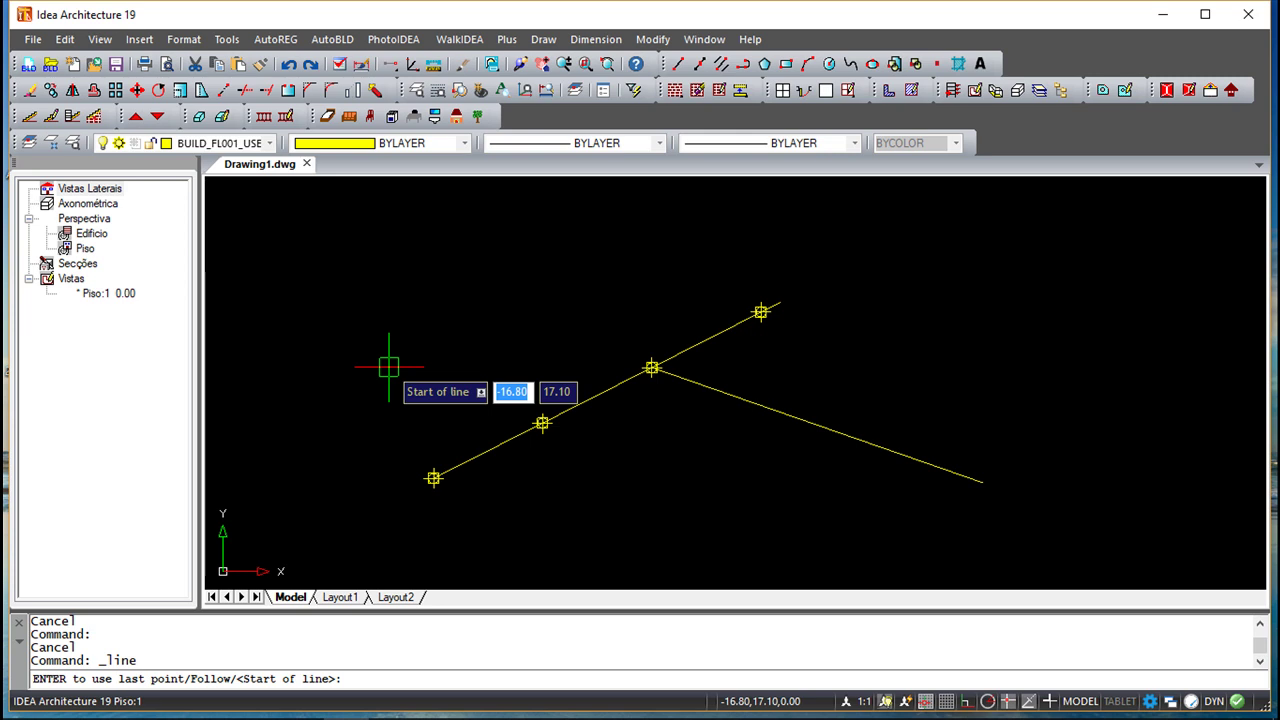
pyautogui.click(338, 366)
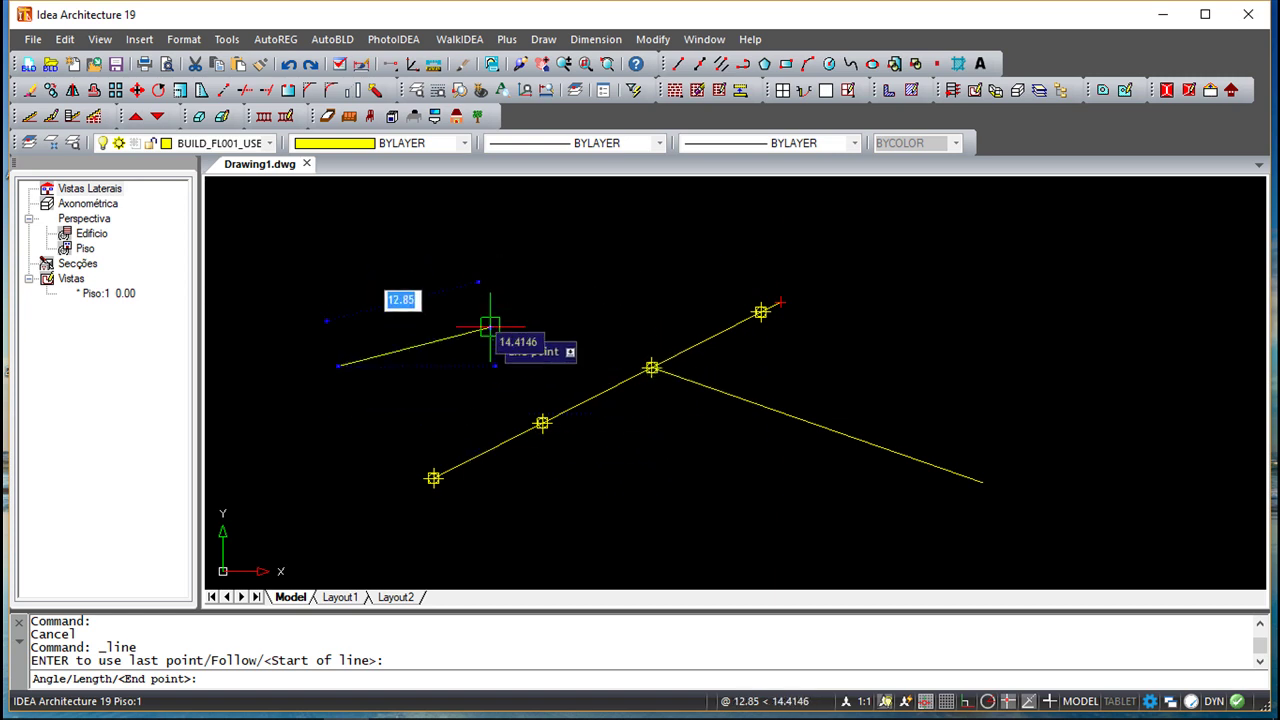
pyautogui.click(587, 241)
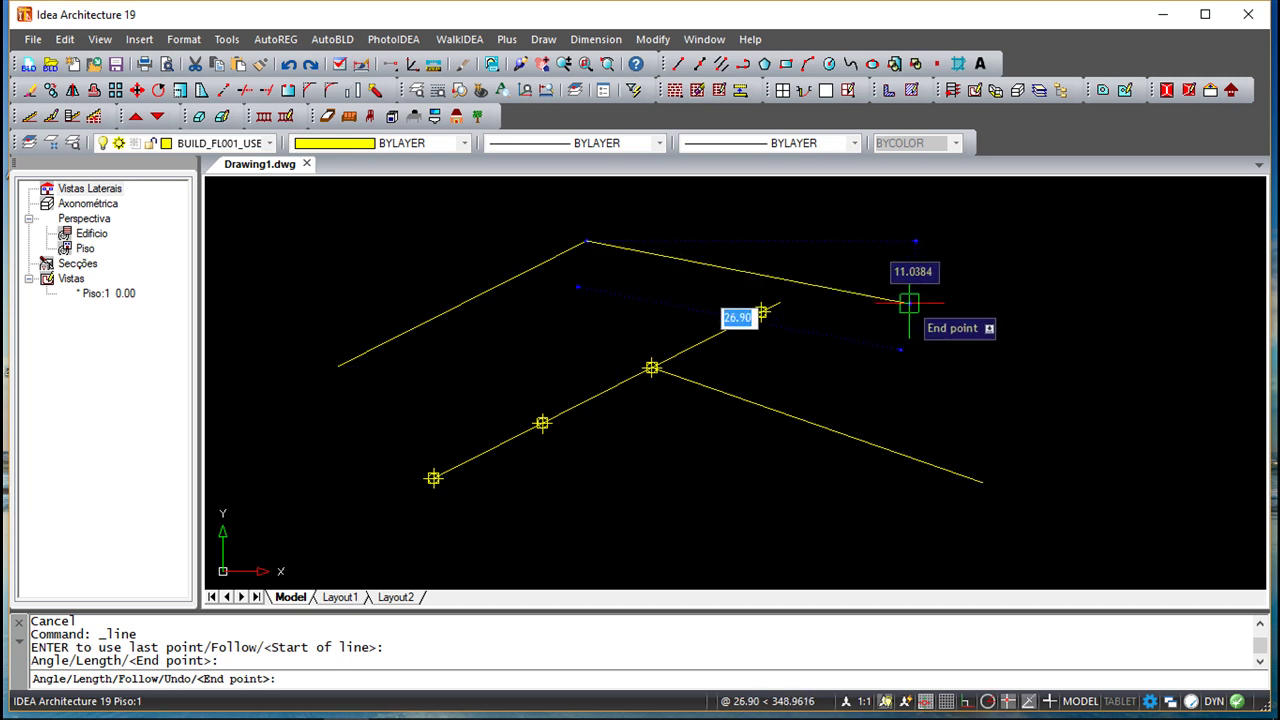
pyautogui.rightClick(910, 299)
pyautogui.click(998, 302)
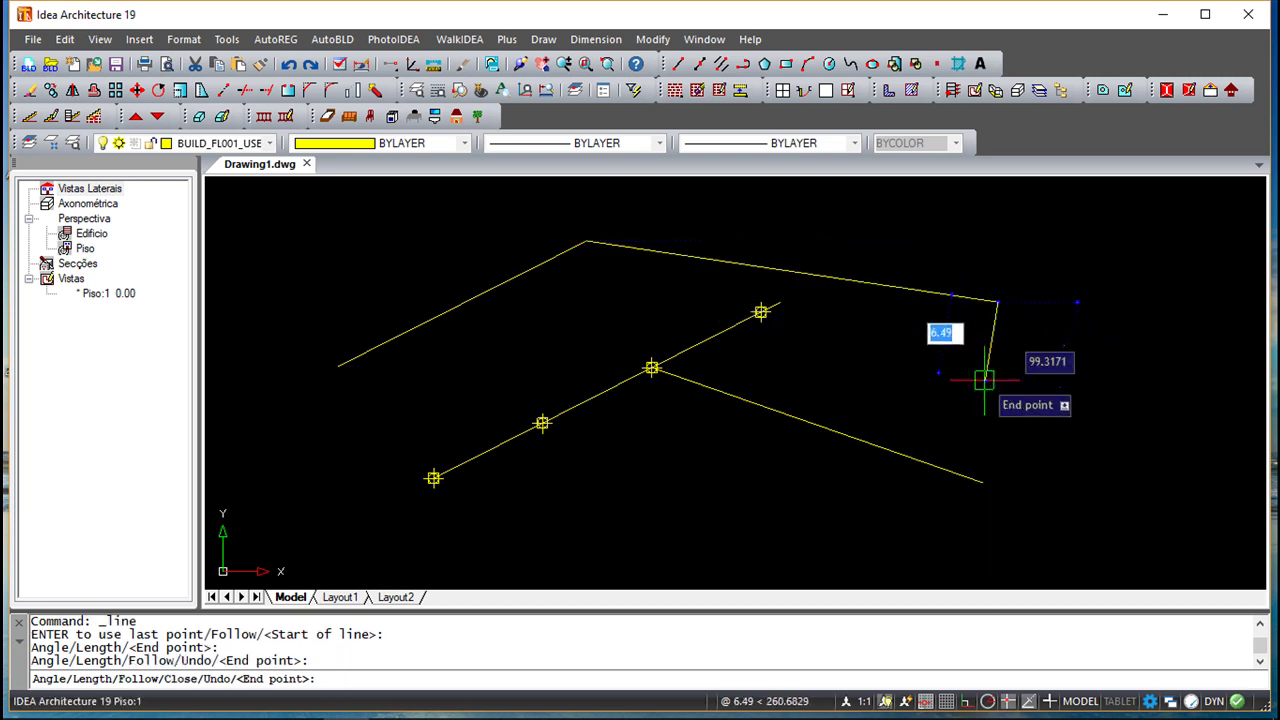
pyautogui.rightClick(1055, 392)
pyautogui.click(1062, 398)
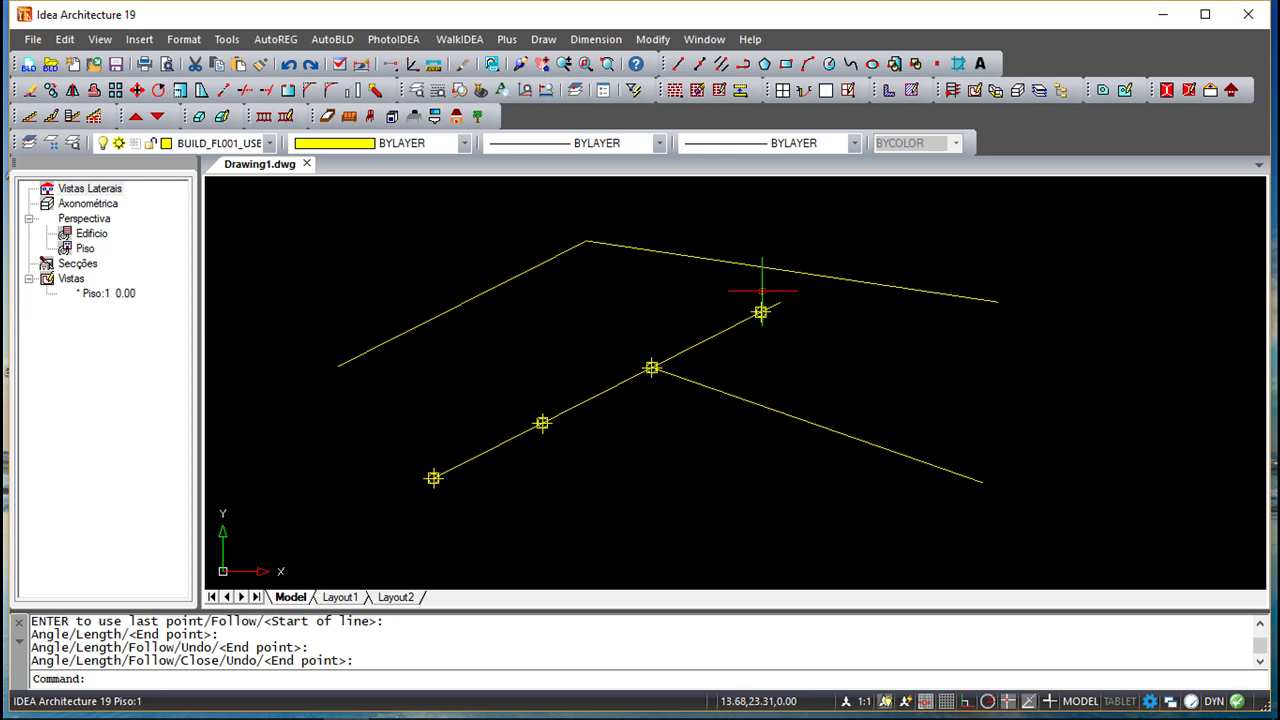
# Step: Draw a single line from below the diagonal's middle at a 45-degree angle with a length of 20
pyautogui.click(542, 42)
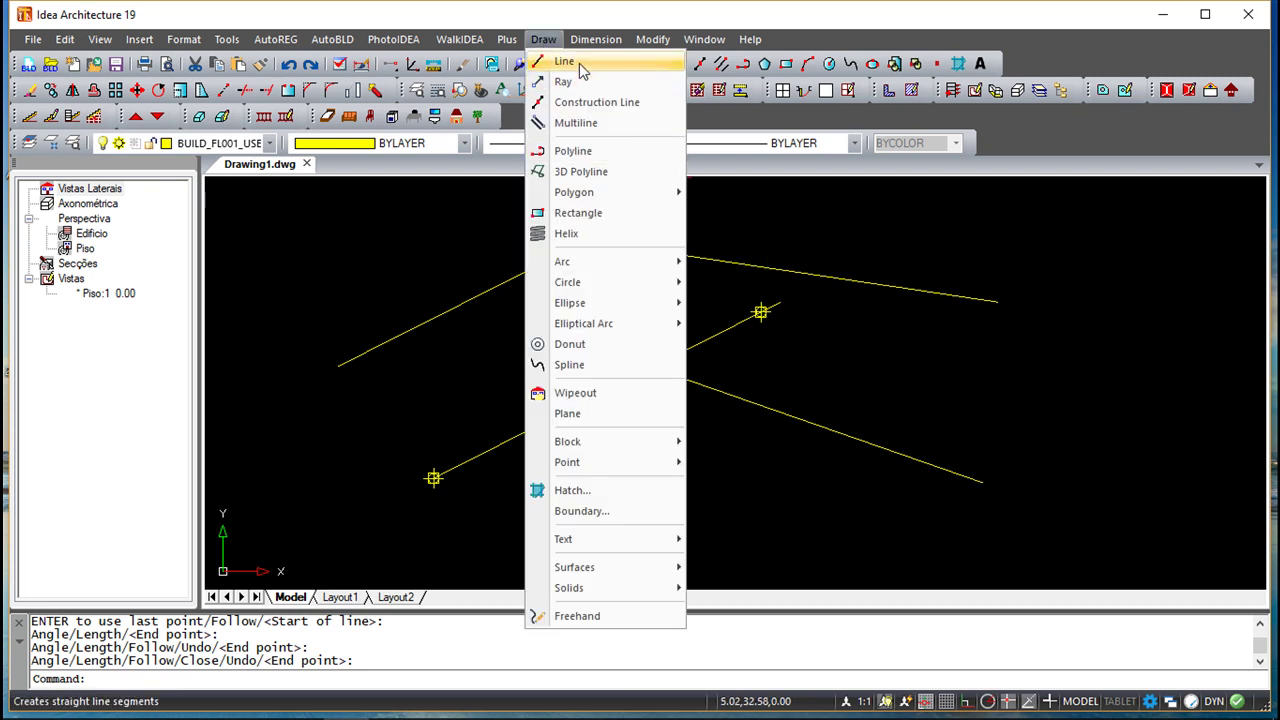
pyautogui.click(564, 61)
pyautogui.click(630, 537)
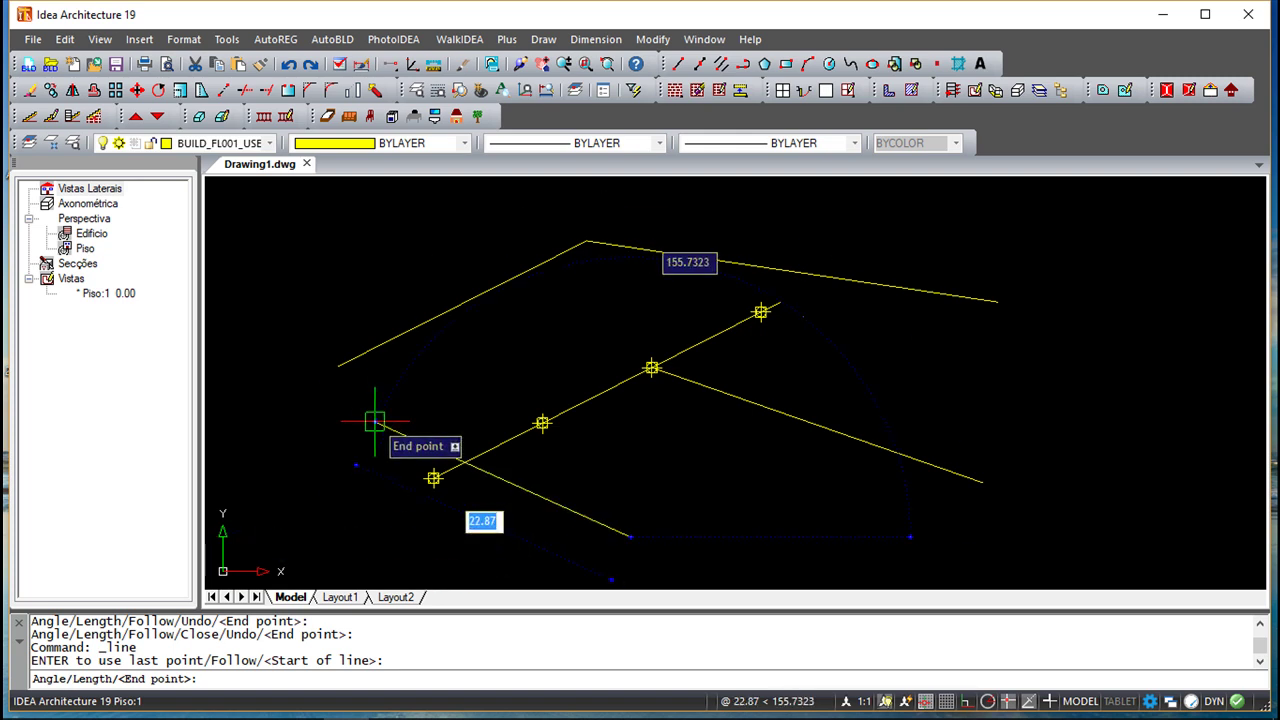
pyautogui.press('Tab')
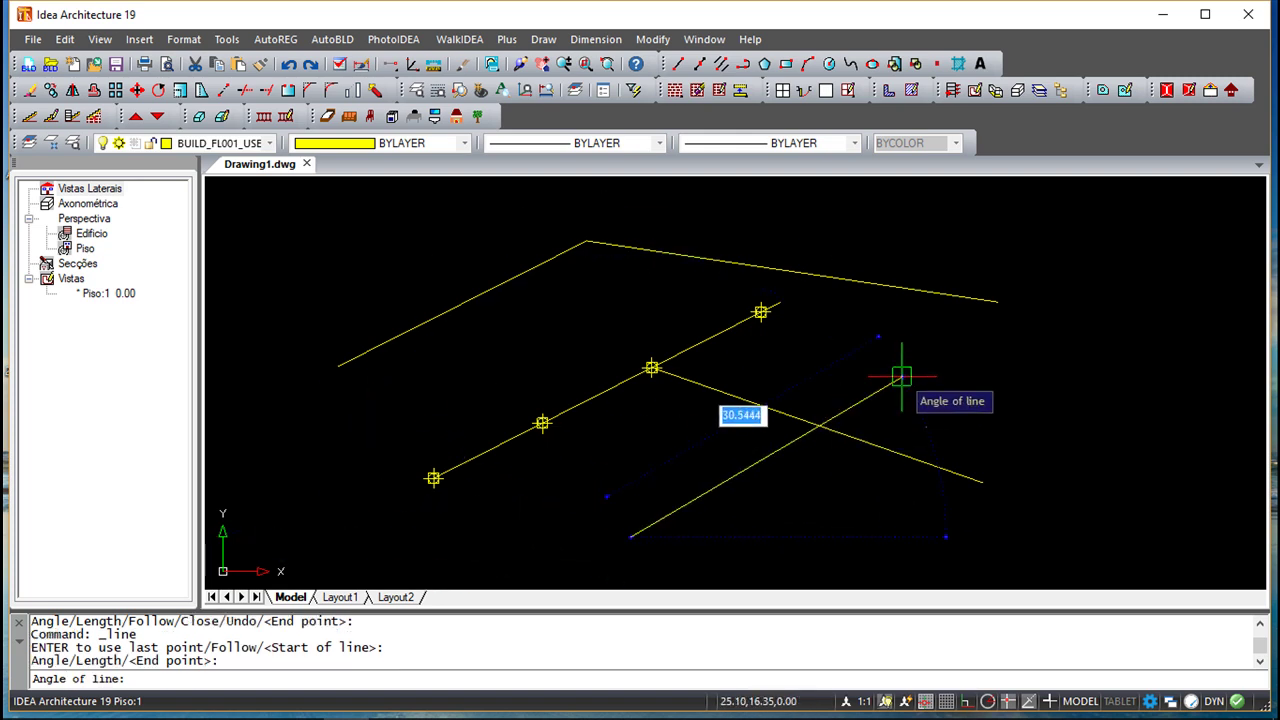
pyautogui.write('45')
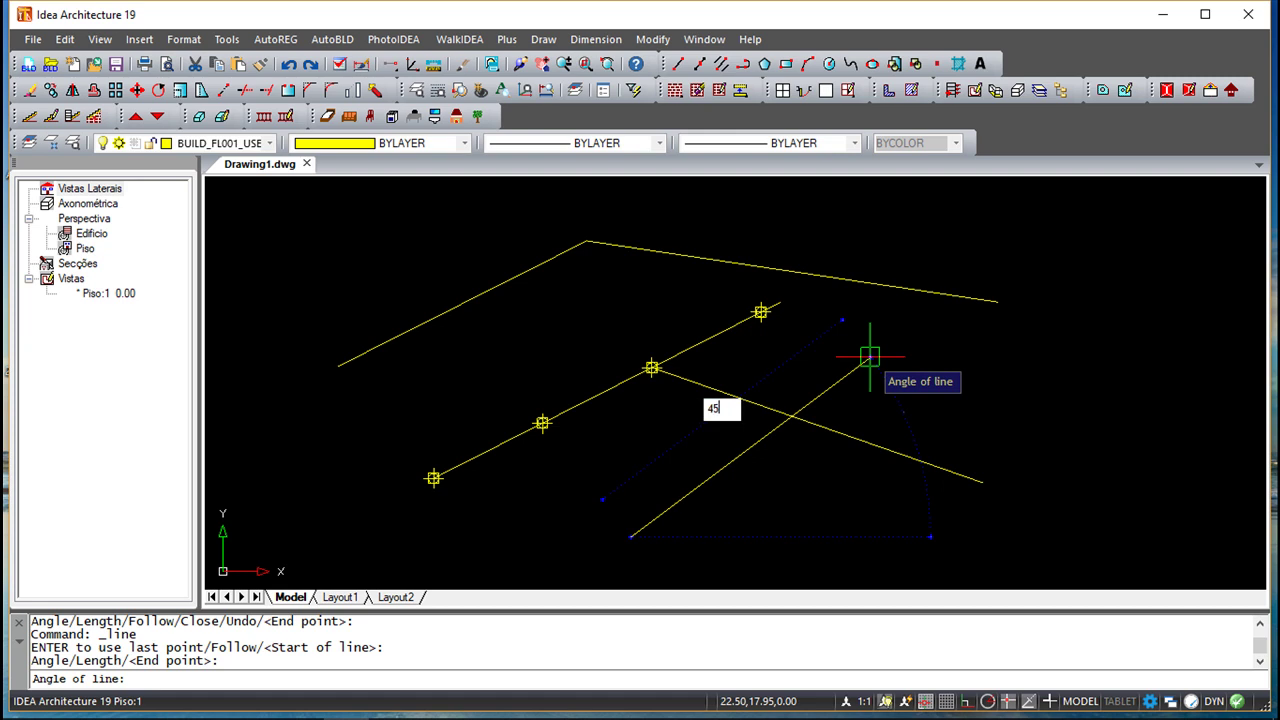
pyautogui.press('Tab')
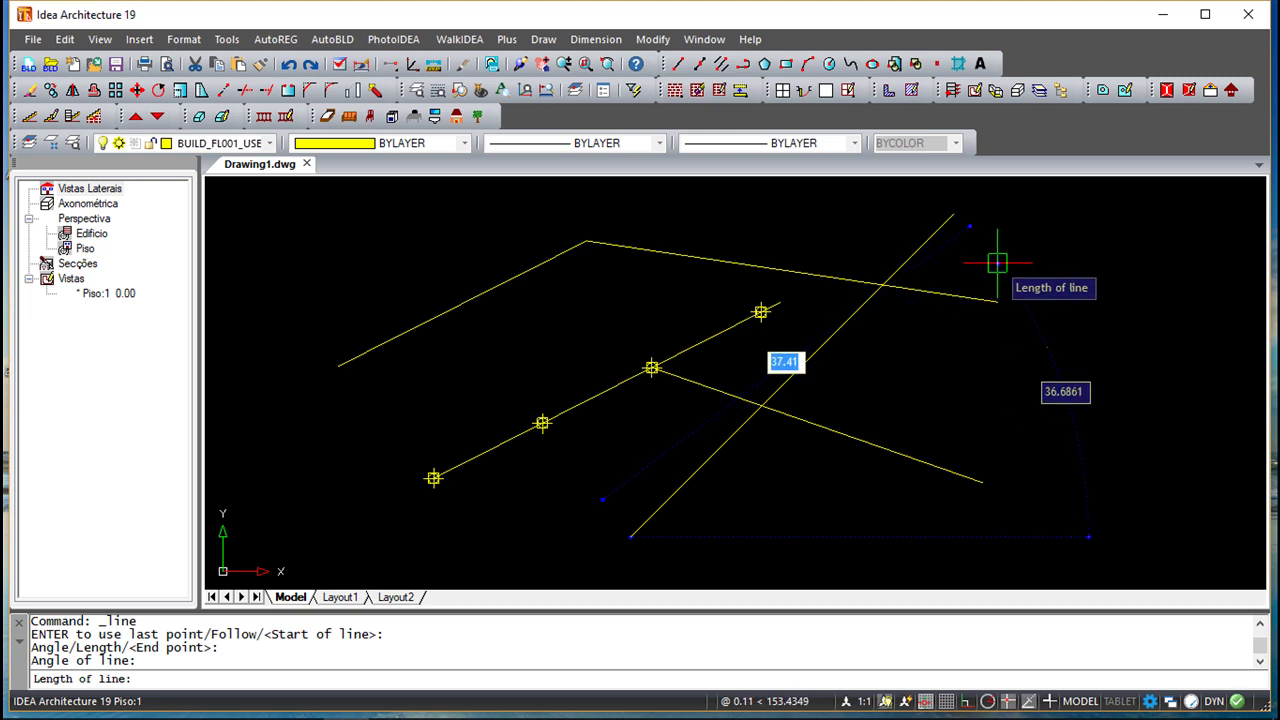
pyautogui.write('20')
pyautogui.press('Return')
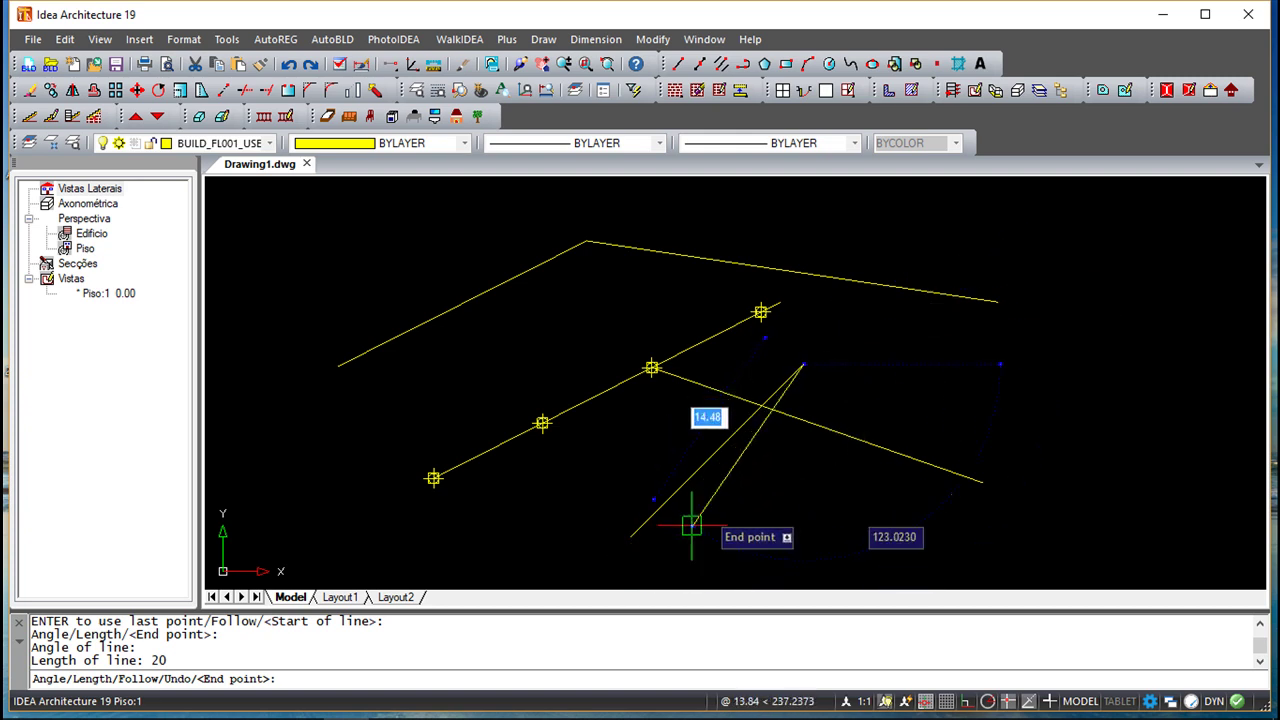
pyautogui.rightClick(849, 475)
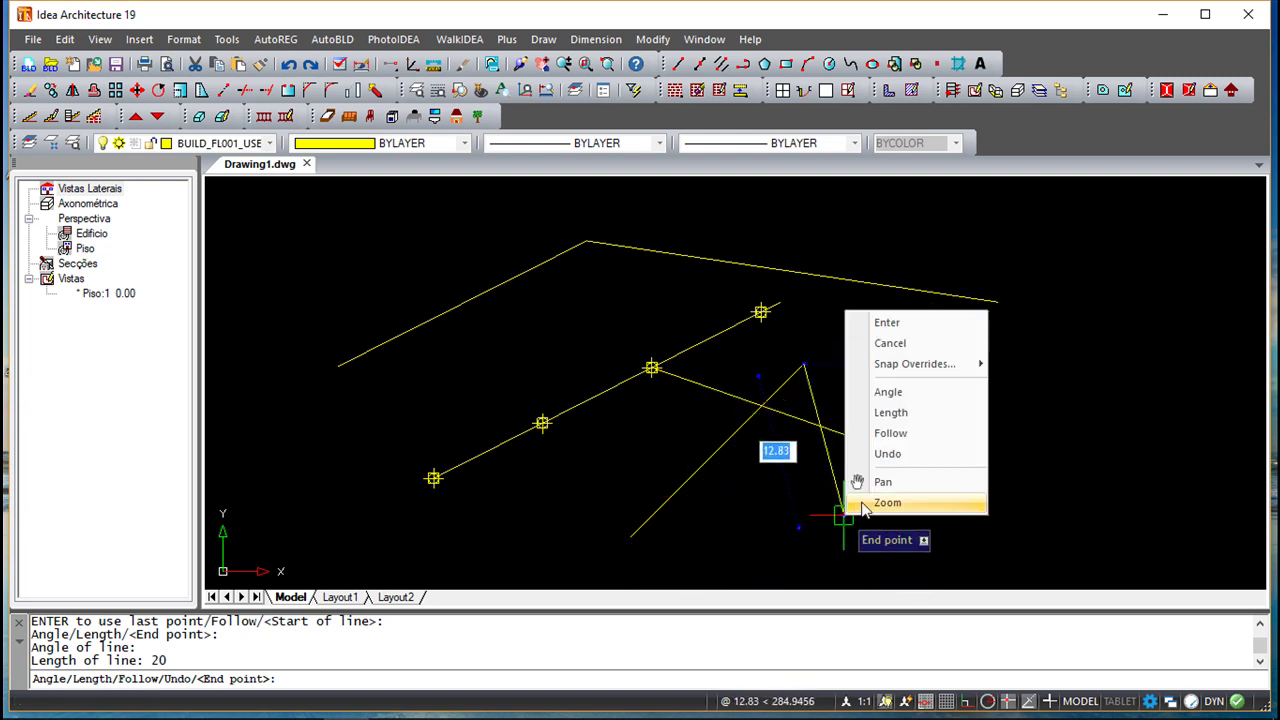
pyautogui.click(920, 328)
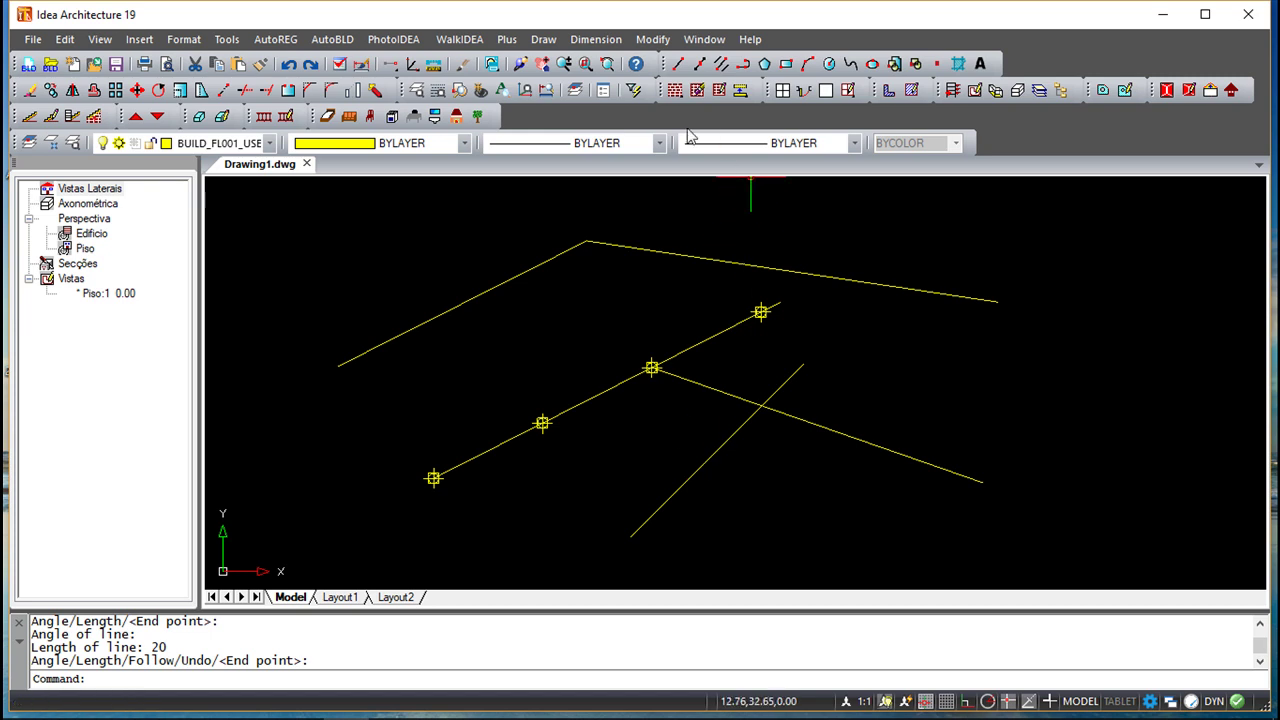
# Step: Draw a Center, Radius circle centred on the upper end of the 45-degree line, with a radius half that line's length
pyautogui.click(545, 40)
pyautogui.moveTo(597, 289)
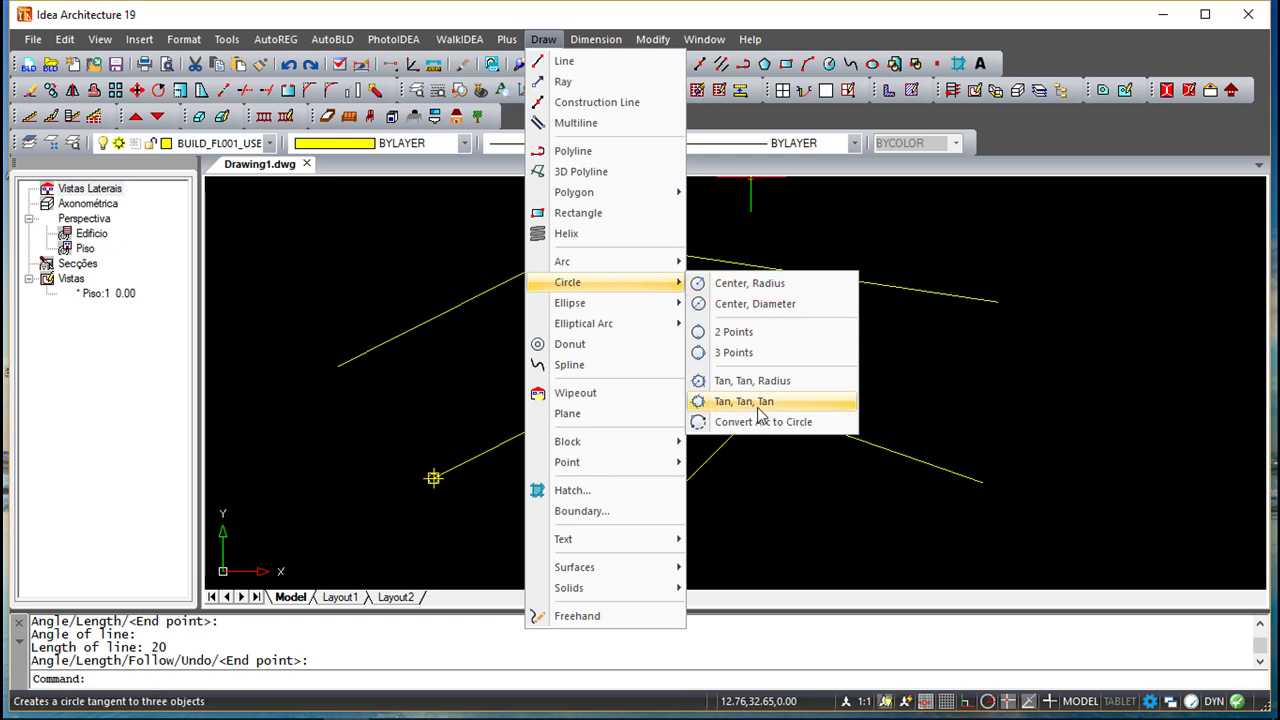
pyautogui.click(750, 283)
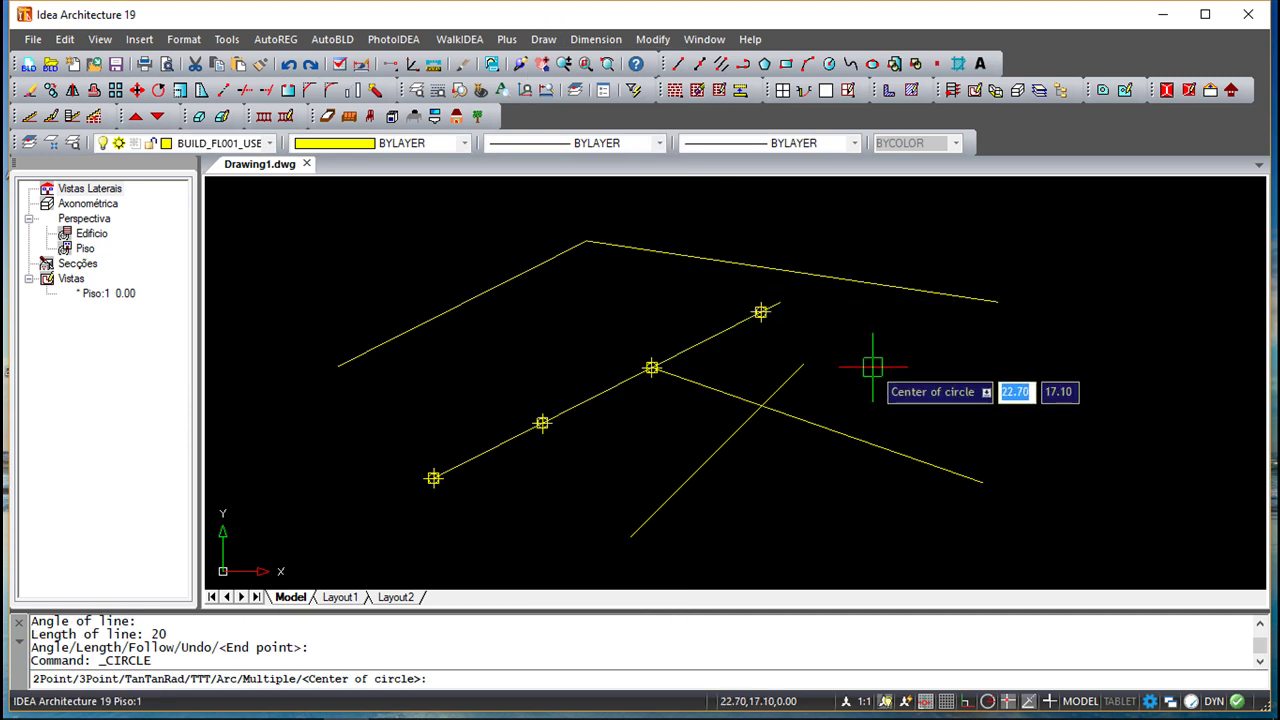
pyautogui.click(803, 364)
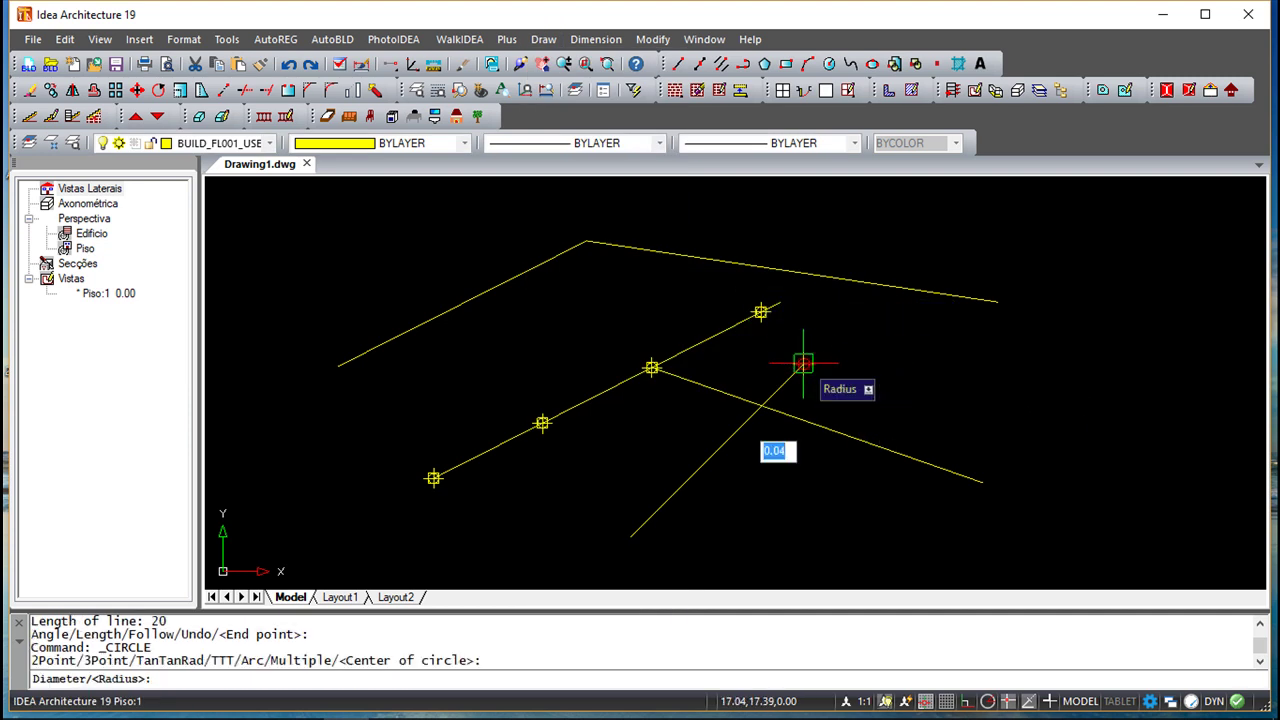
pyautogui.write('2.2')
pyautogui.press('Return')
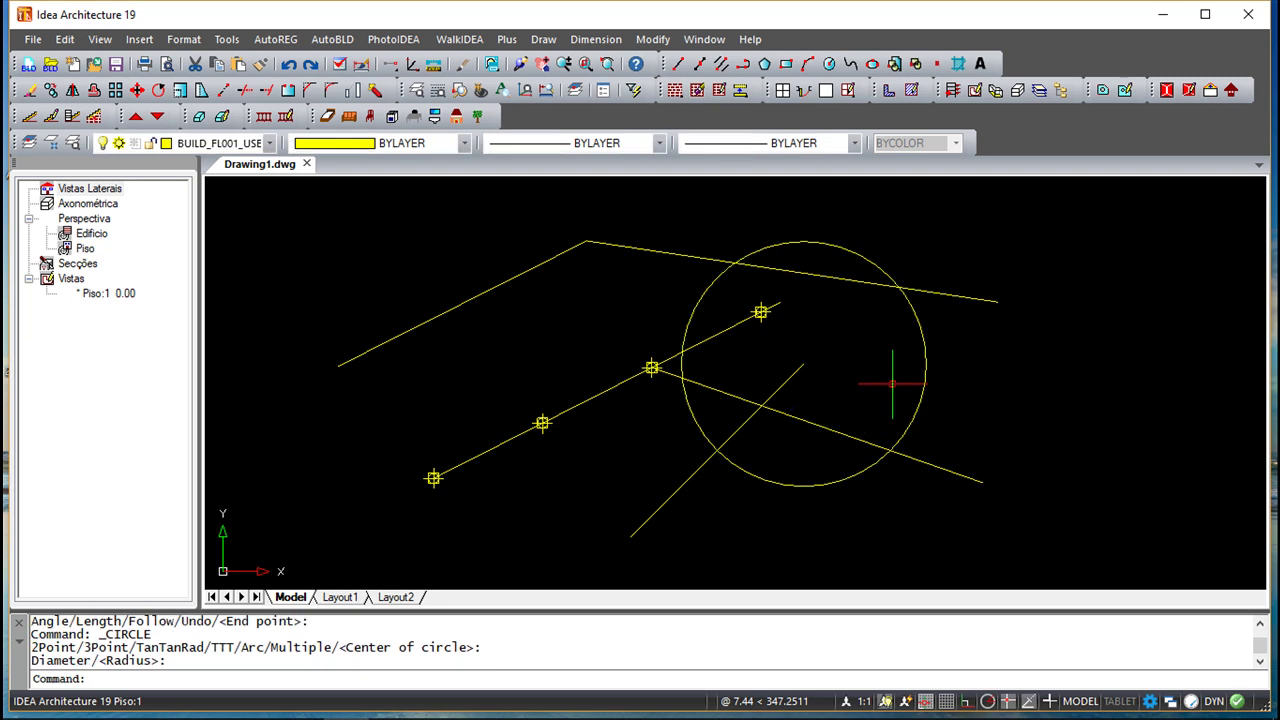
# Step: Draw a 2 Points circle in the empty area to the right of the first circle
pyautogui.click(543, 39)
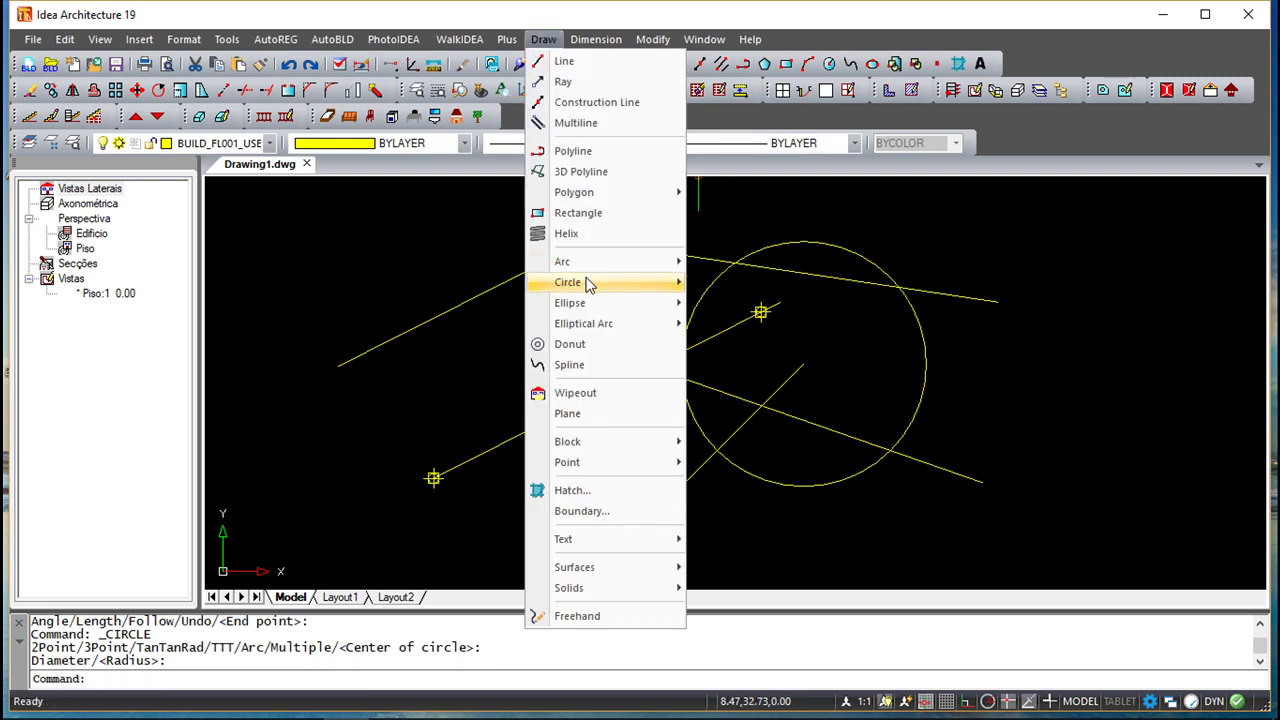
pyautogui.moveTo(600, 284)
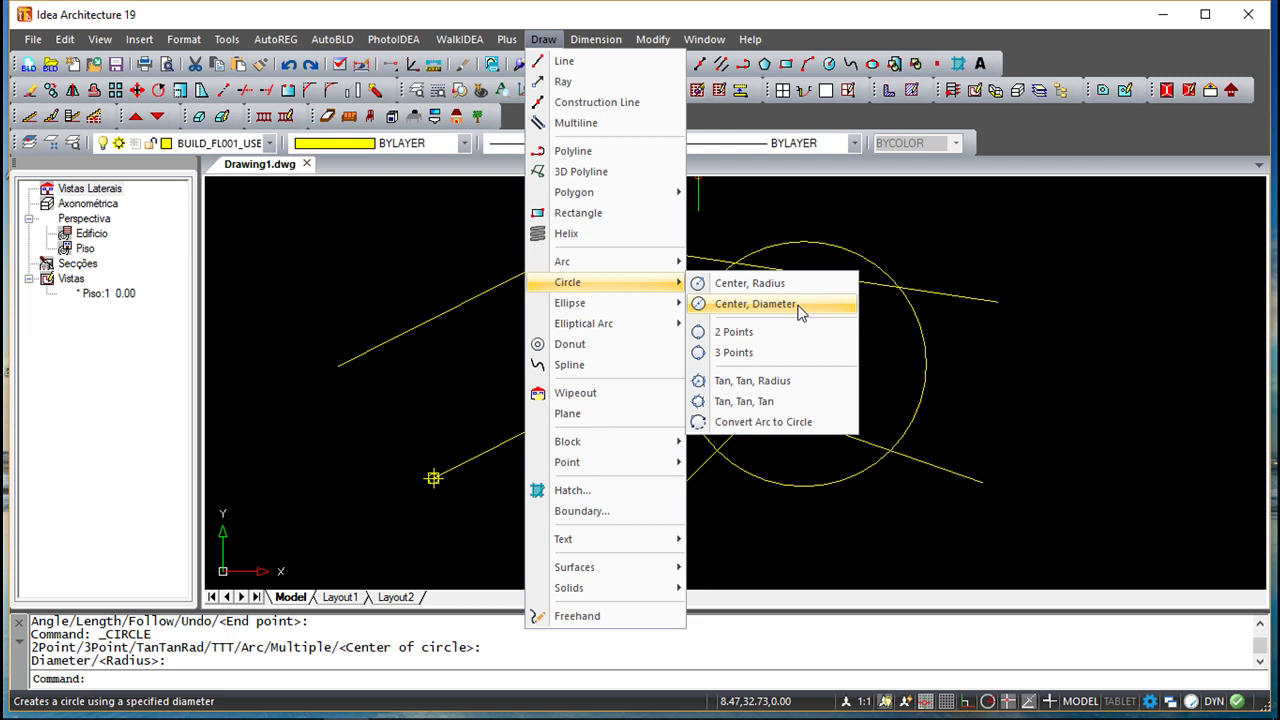
pyautogui.click(752, 334)
pyautogui.click(996, 368)
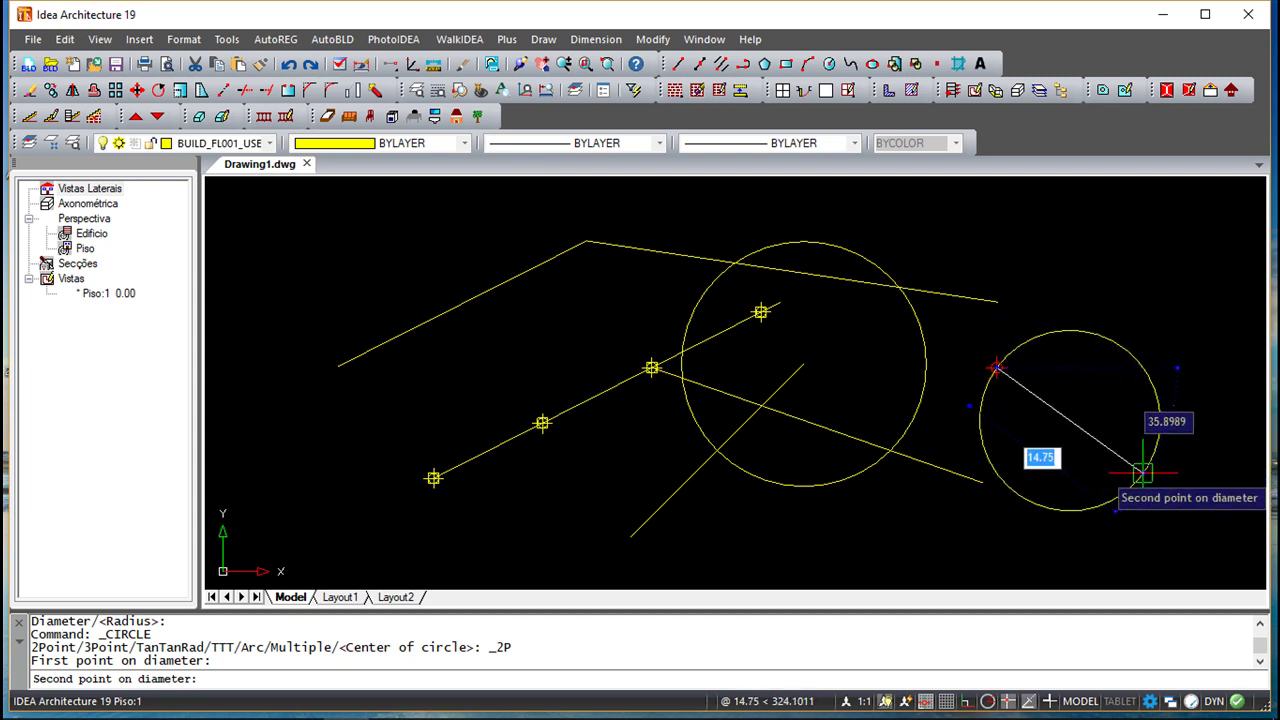
pyautogui.click(1159, 488)
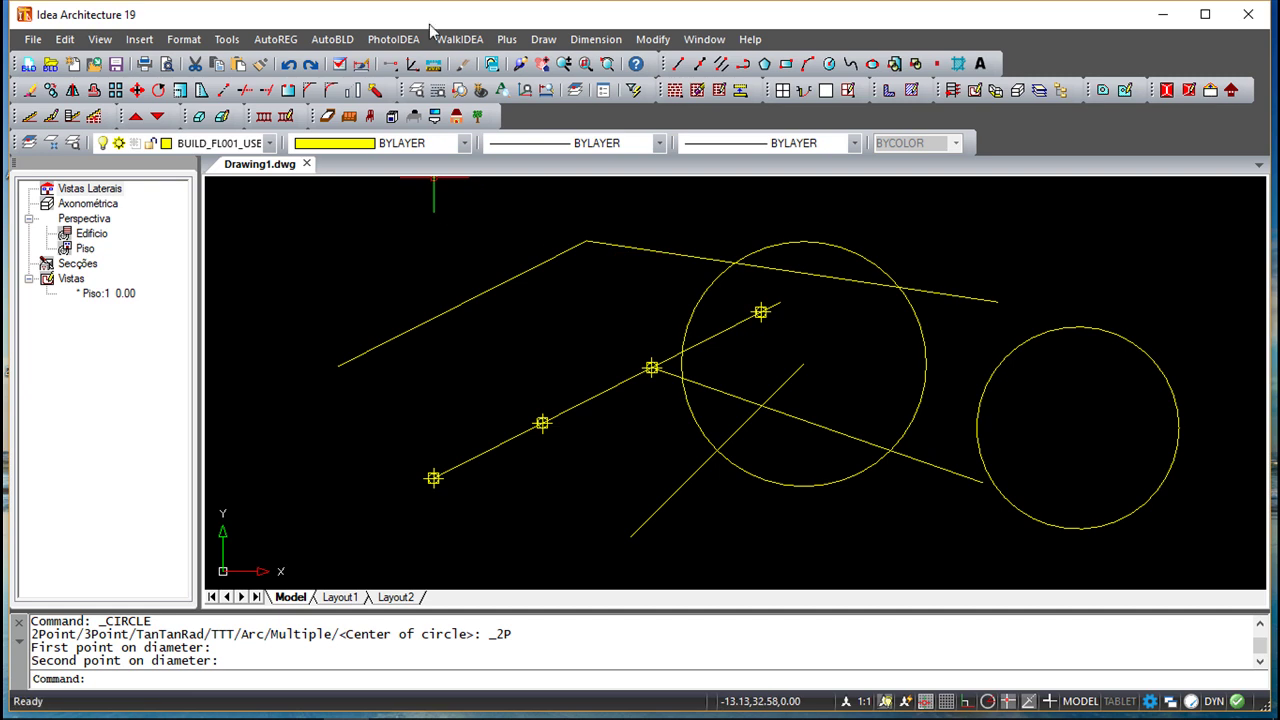
# Step: Draw a large 3 Points circle around the left part of the drawing, enclosing the diagonal line's two lowest point markers
pyautogui.click(555, 39)
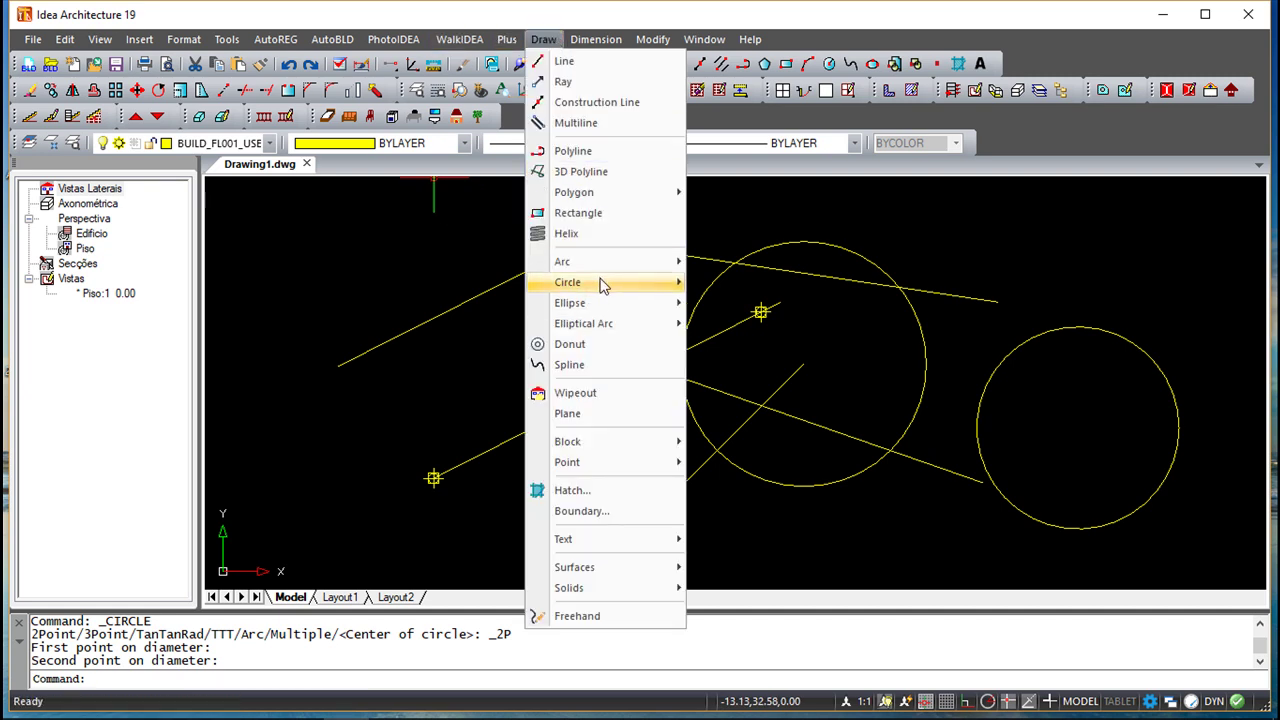
pyautogui.click(738, 354)
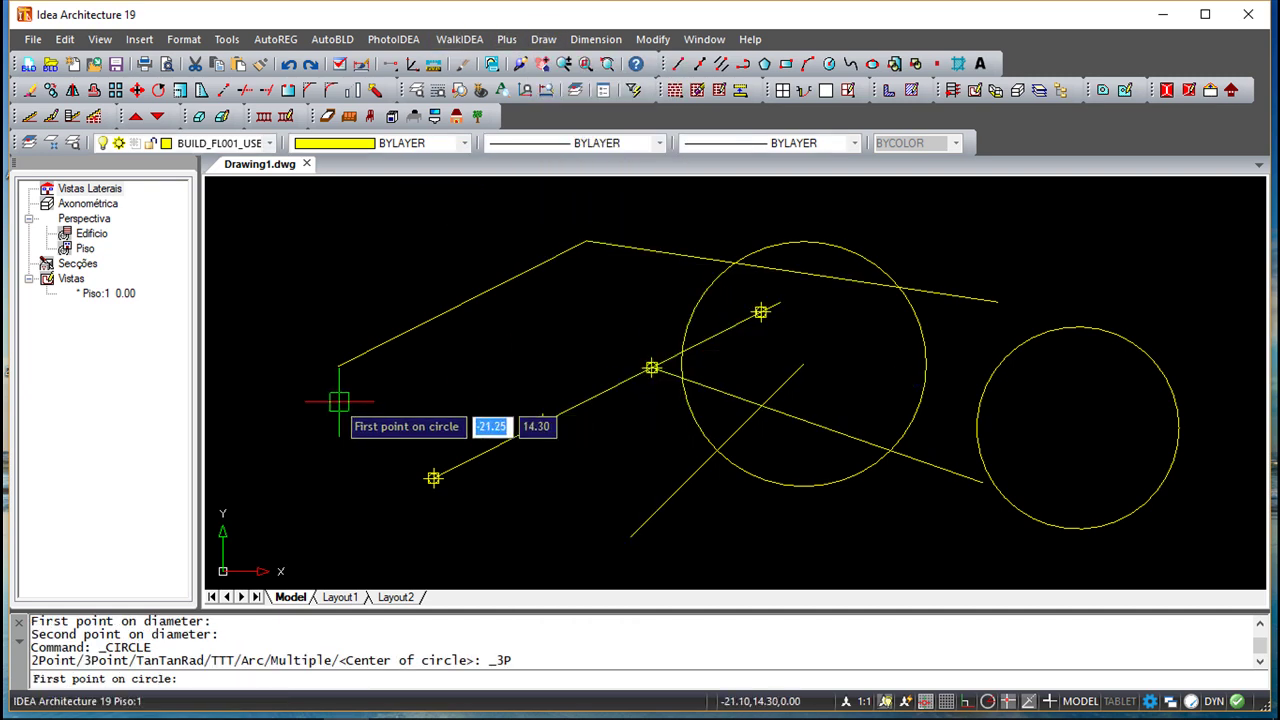
pyautogui.click(294, 478)
pyautogui.click(293, 326)
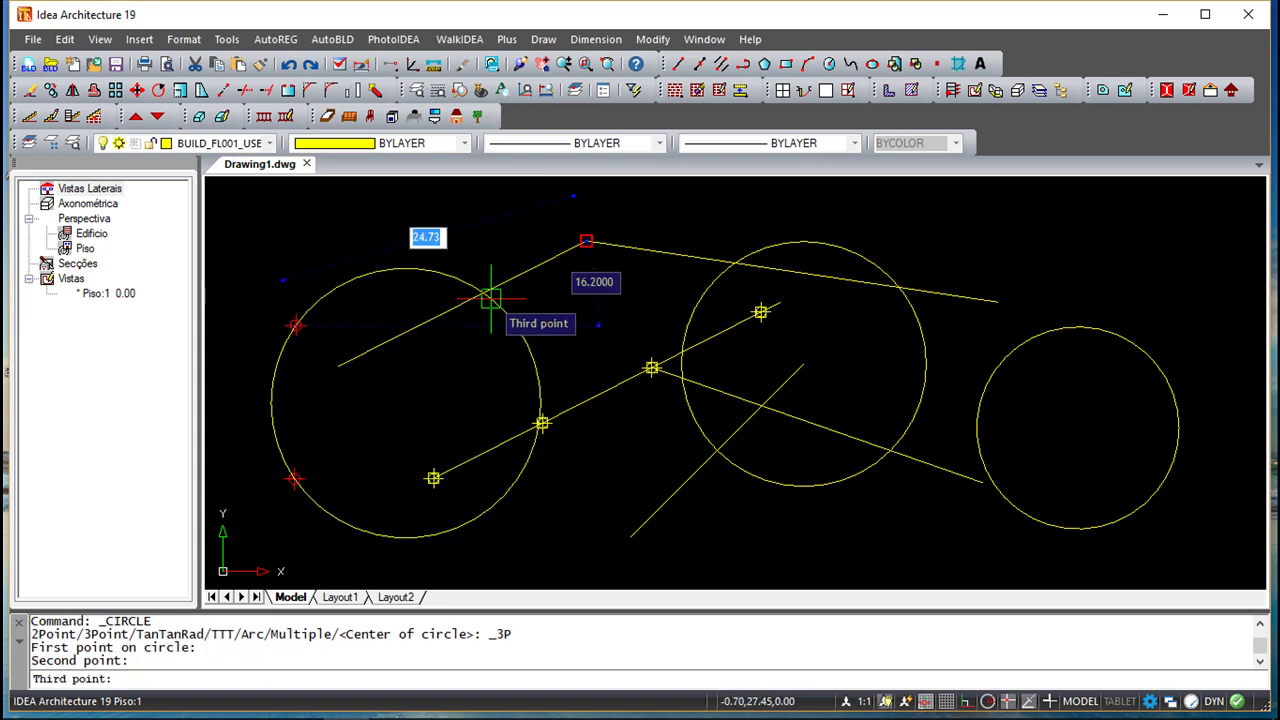
pyautogui.click(485, 248)
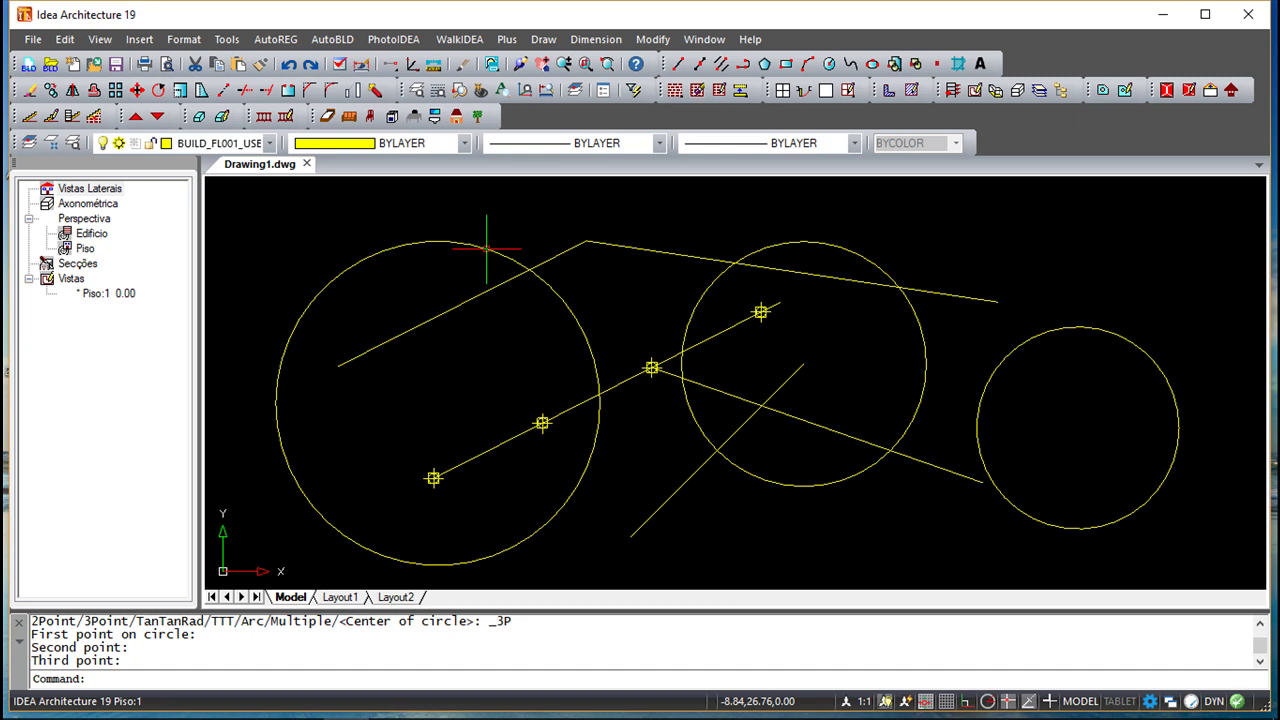
# Step: Draw a Tan, Tan, Radius circle of radius 10 tangent to the upper-right sides of the middle circle and the top of the right circle
pyautogui.click(543, 39)
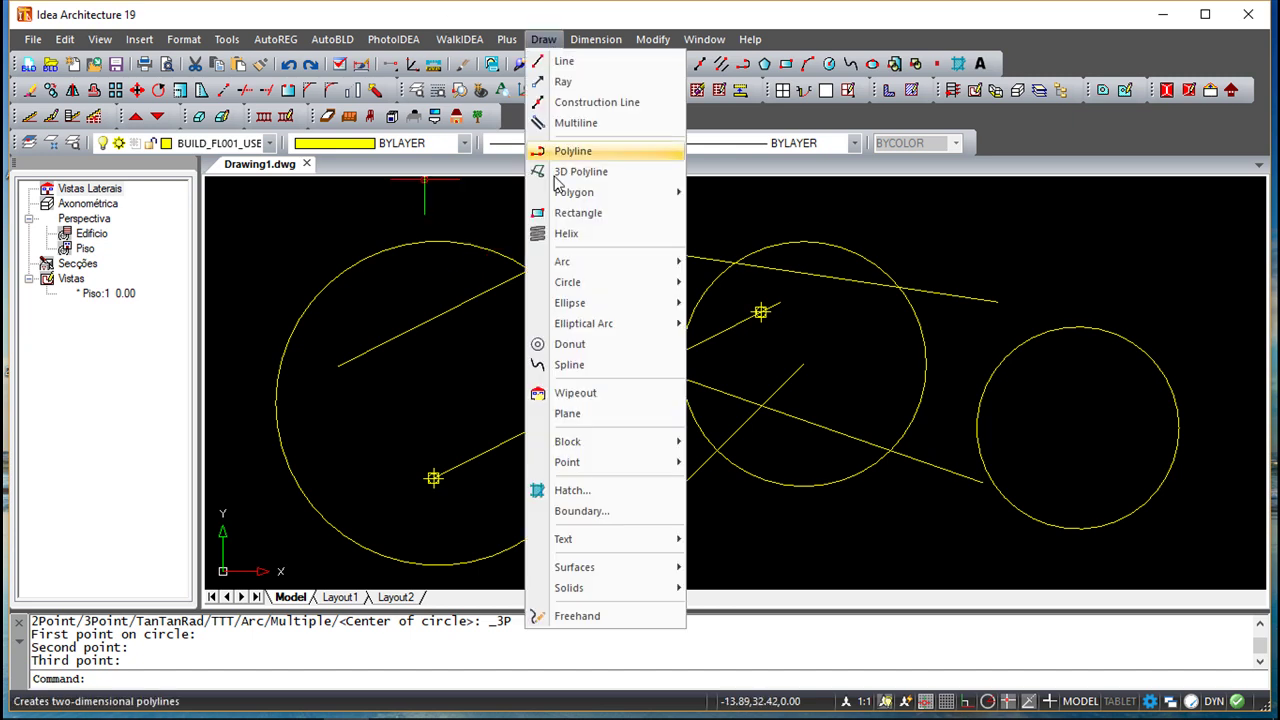
pyautogui.moveTo(605, 290)
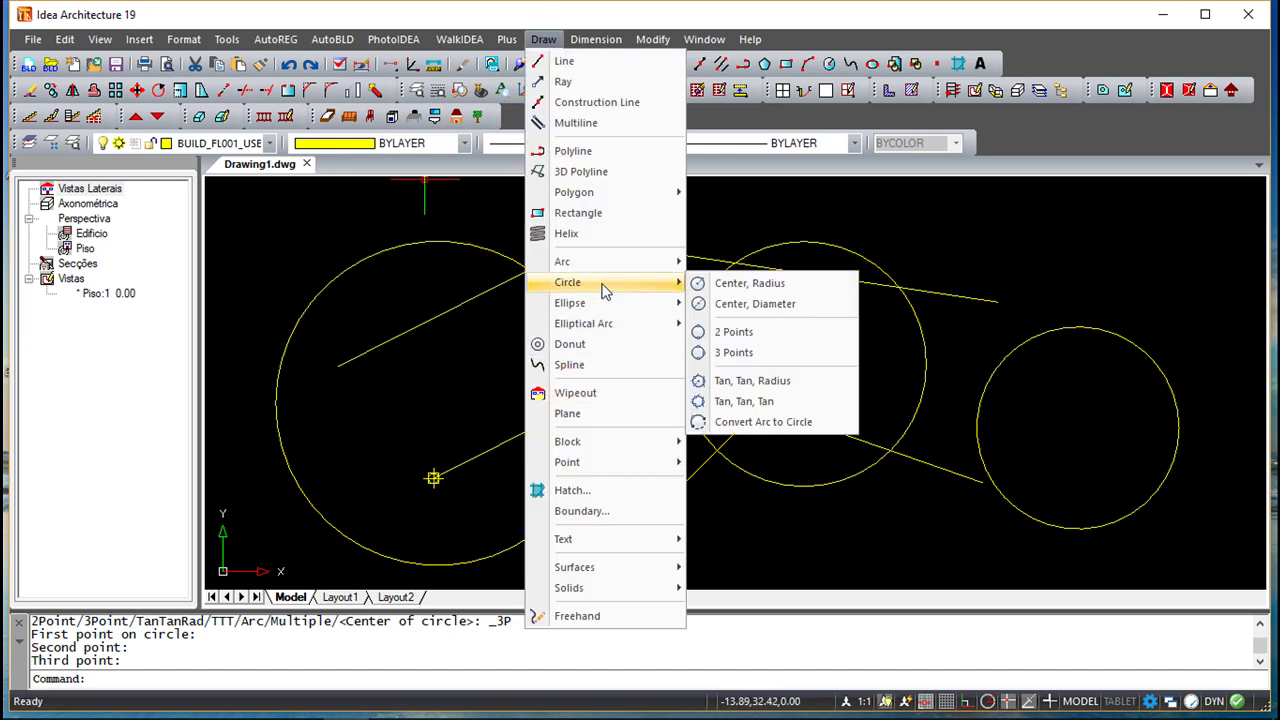
pyautogui.click(772, 382)
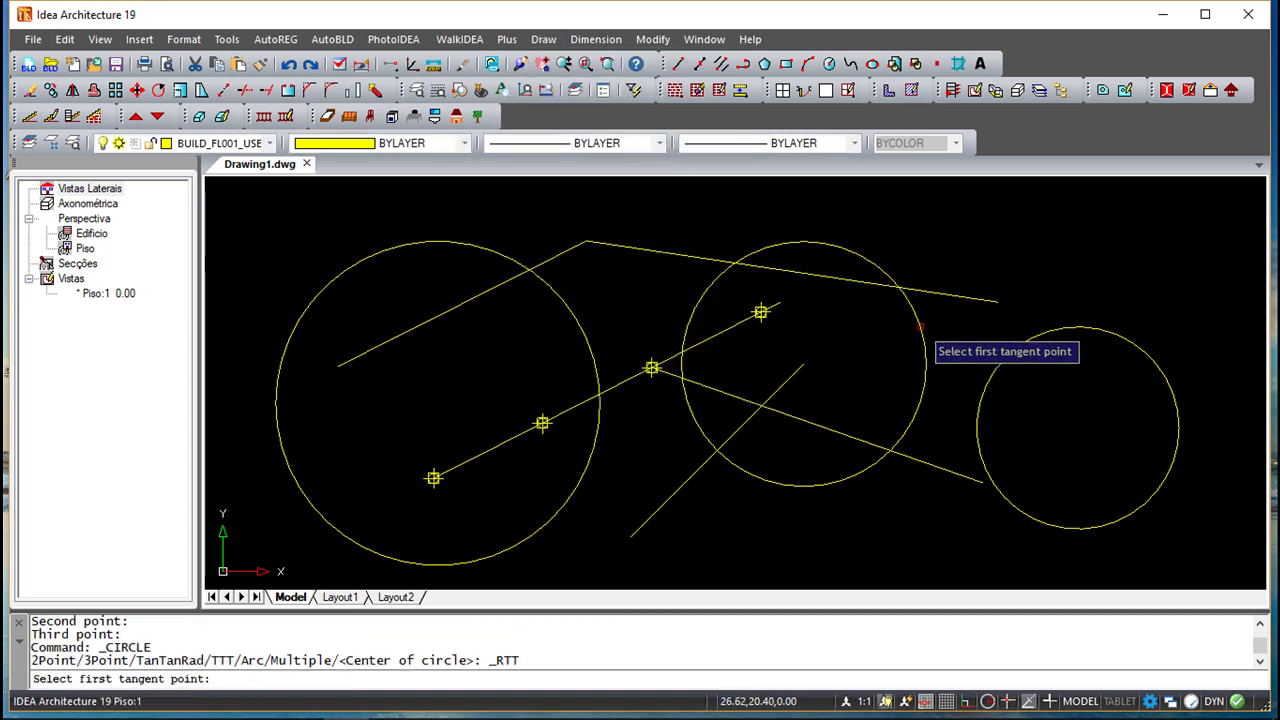
pyautogui.click(920, 327)
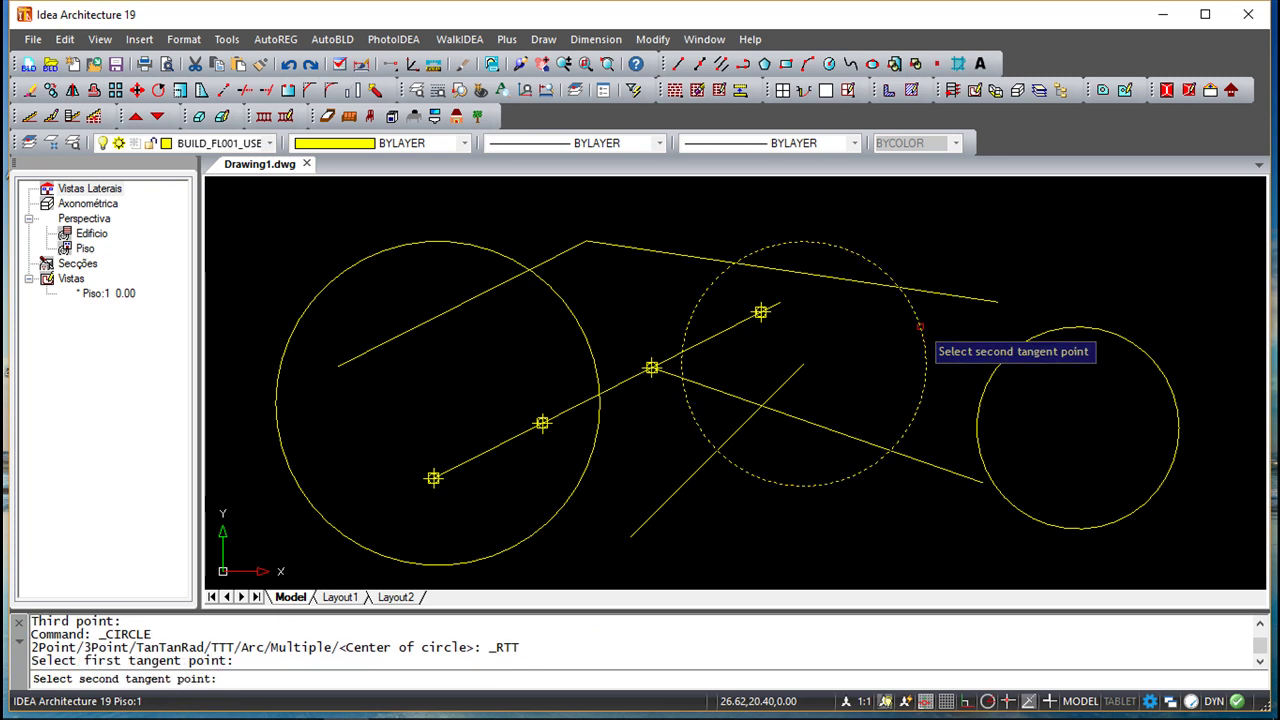
pyautogui.click(1025, 338)
pyautogui.write('12')
pyautogui.press('Return')
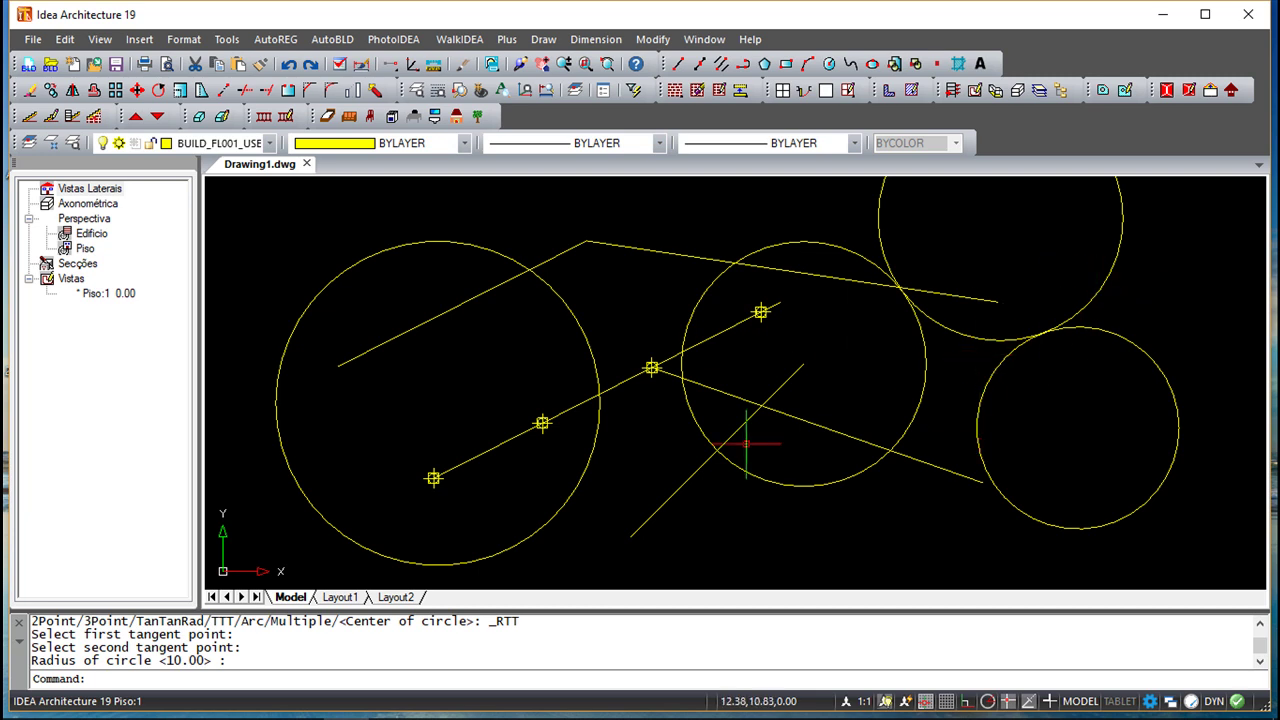
# Step: Draw a Tan, Tan, Tan circle in the gap between the middle, upper and right circles, tangent to all three
pyautogui.click(543, 39)
pyautogui.moveTo(577, 286)
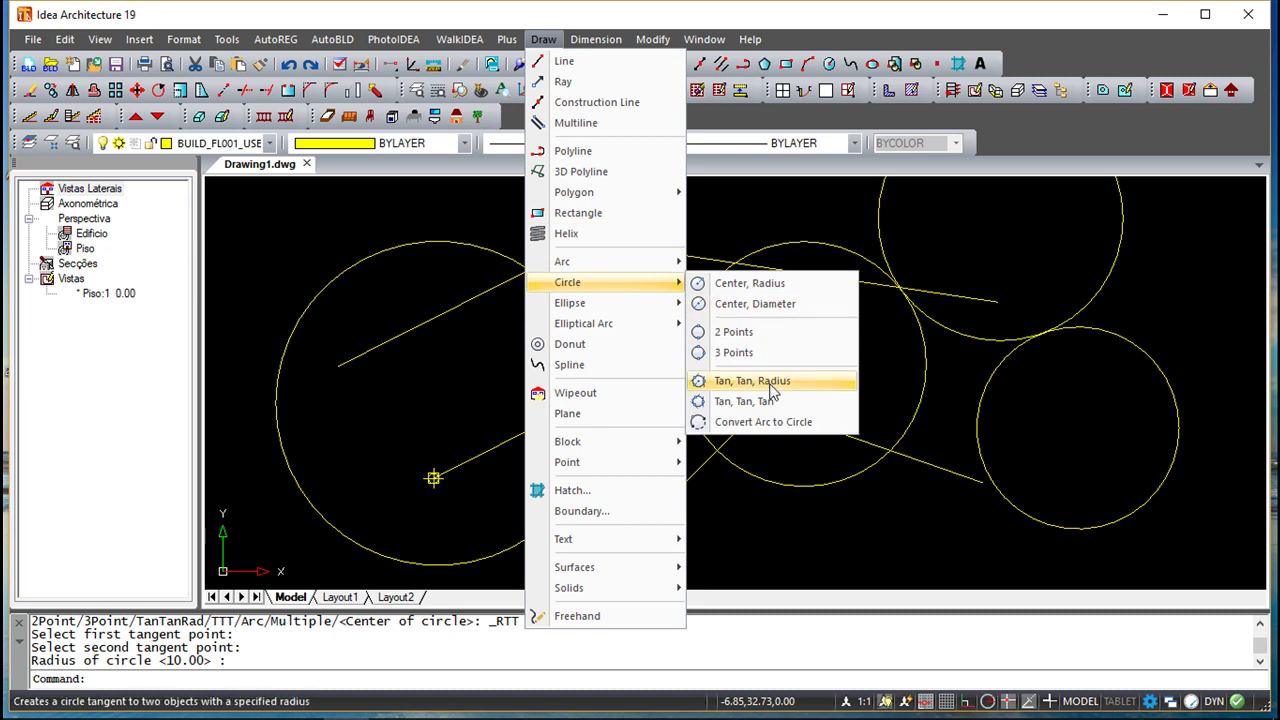
pyautogui.click(752, 404)
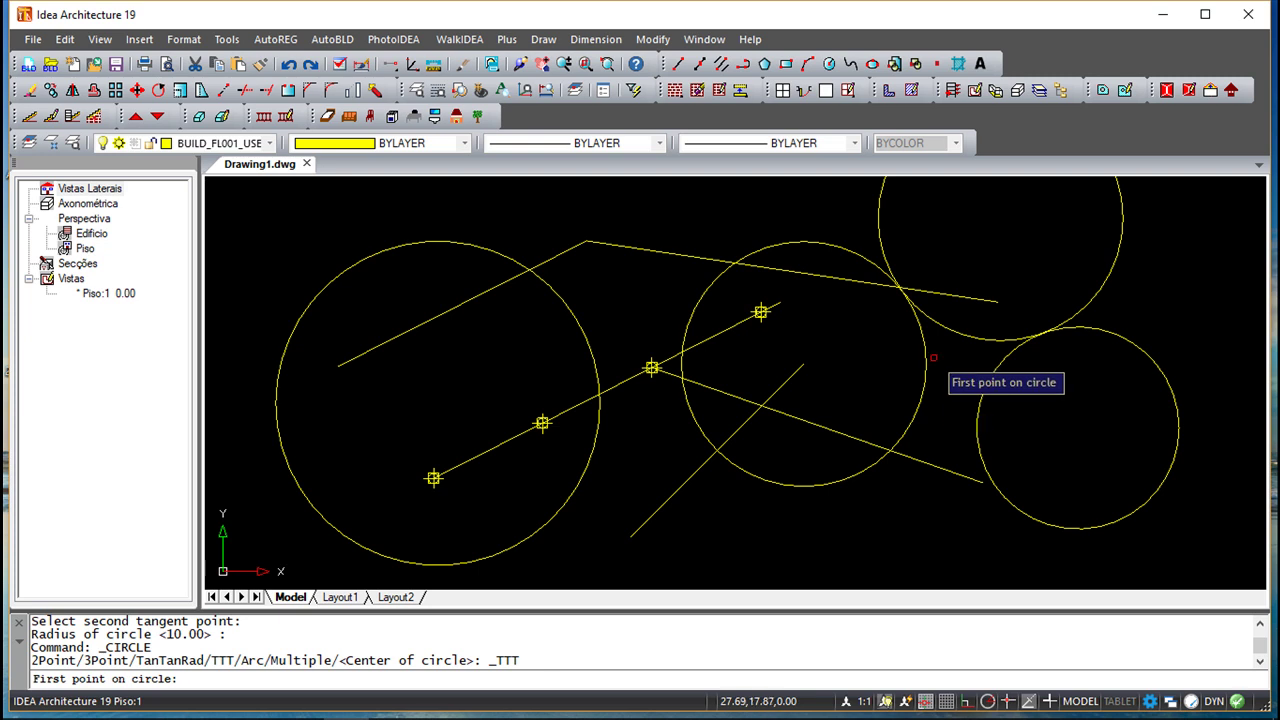
pyautogui.click(923, 367)
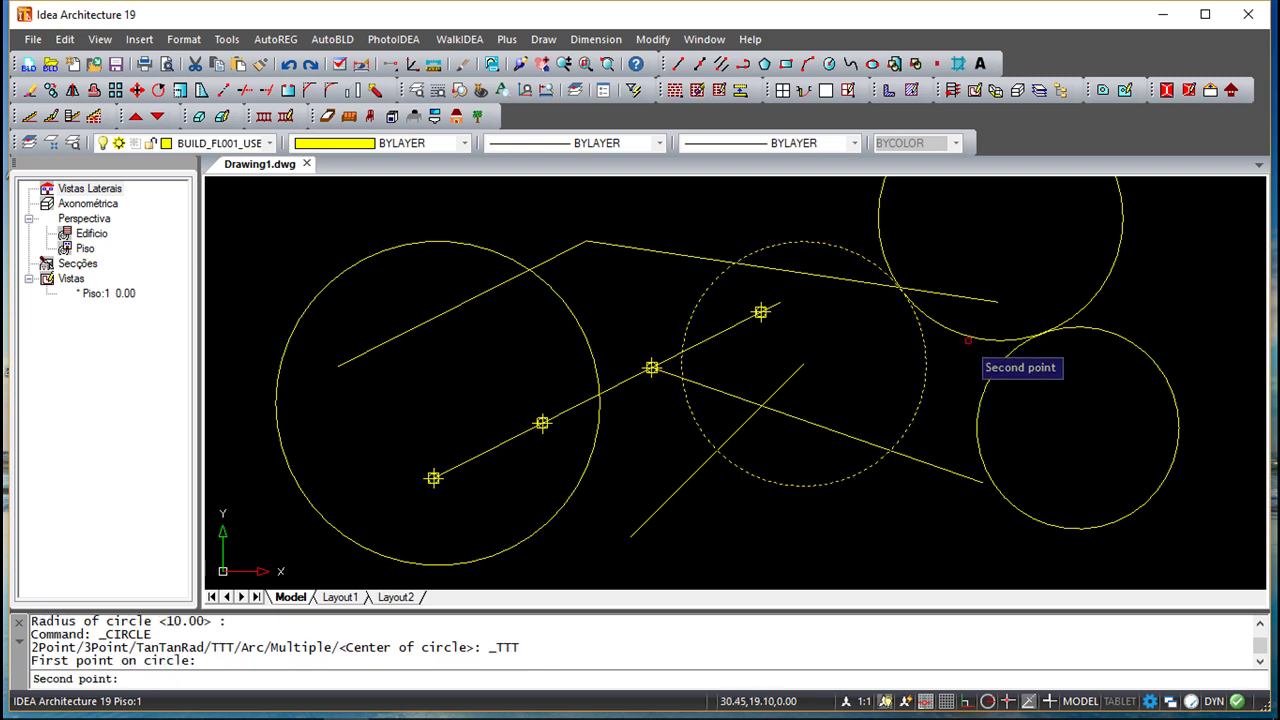
pyautogui.click(968, 338)
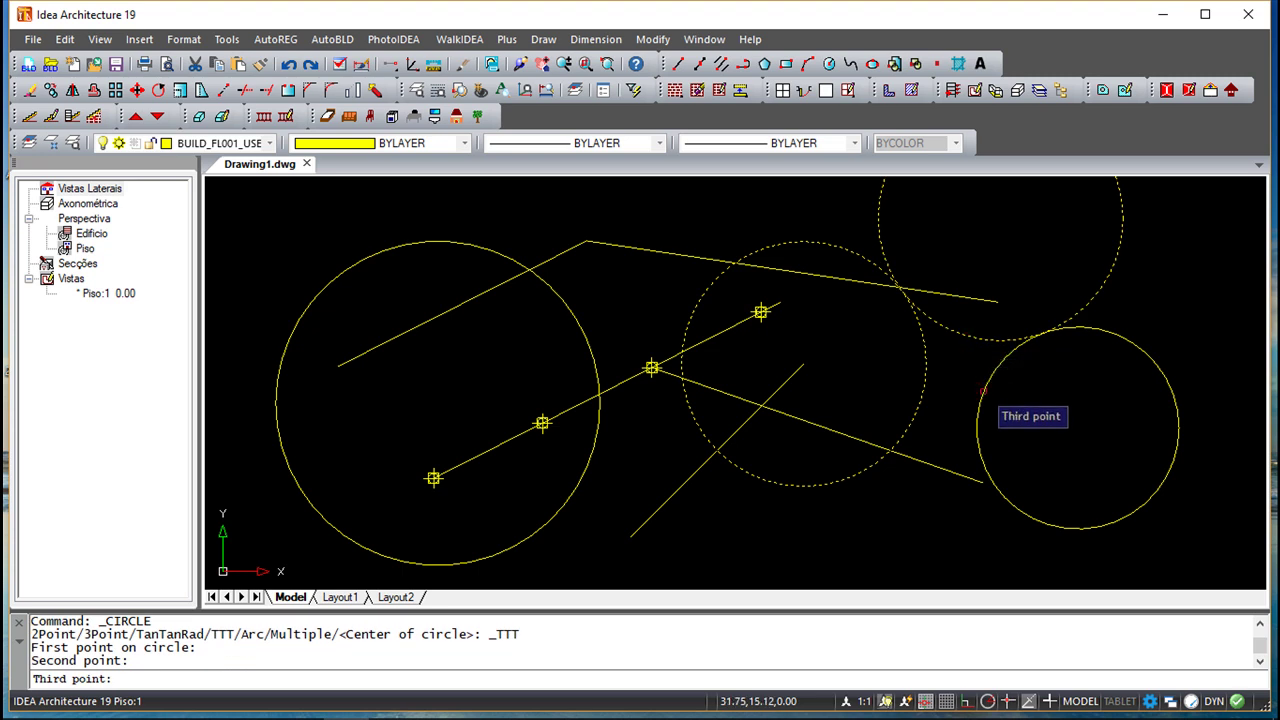
pyautogui.click(978, 382)
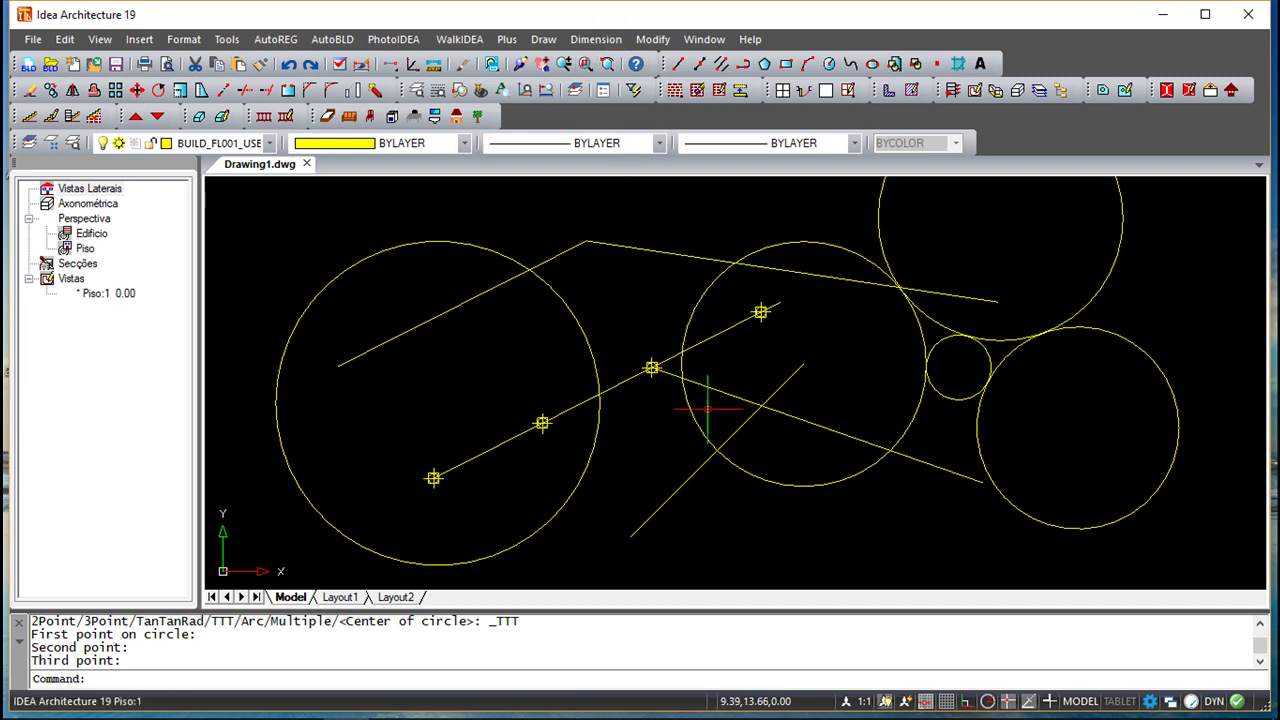
# Step: Draw a short Start, Center, End arc in the empty area to the right of the circles
pyautogui.scroll(2, 717, 409)
pyautogui.scroll(-4, 717, 409)
pyautogui.scroll(3, 760, 365)
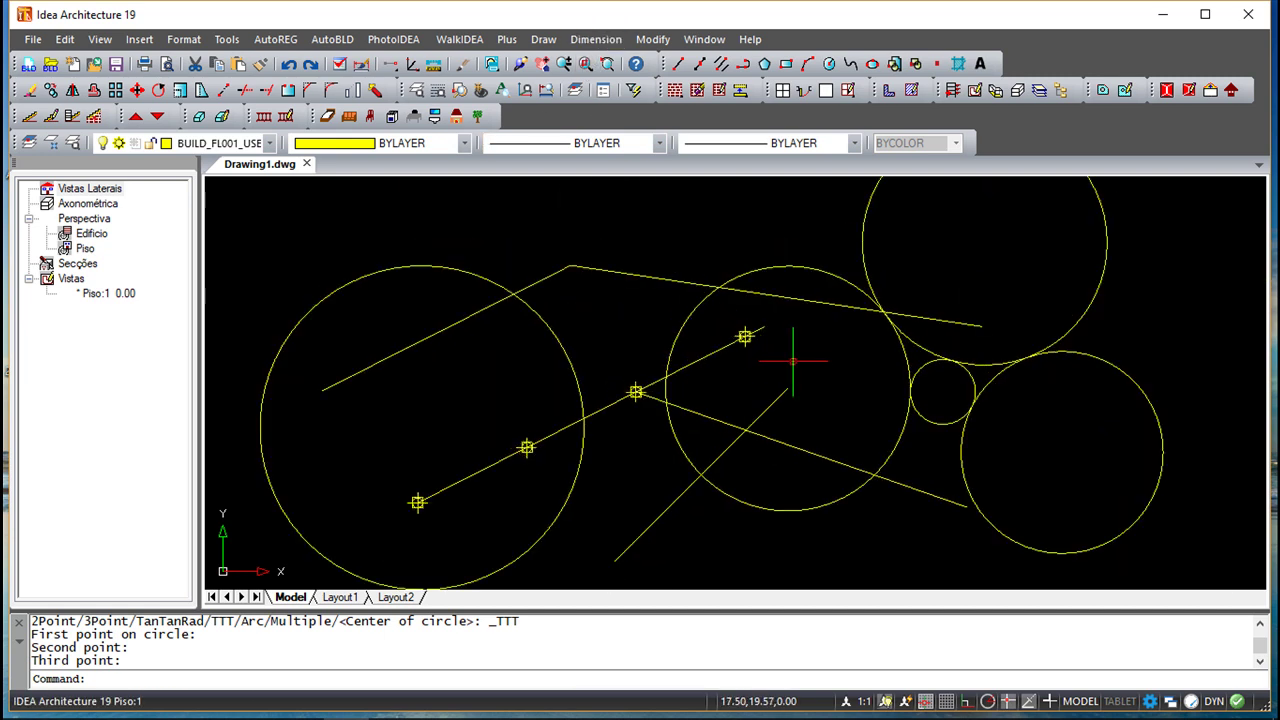
pyautogui.click(546, 40)
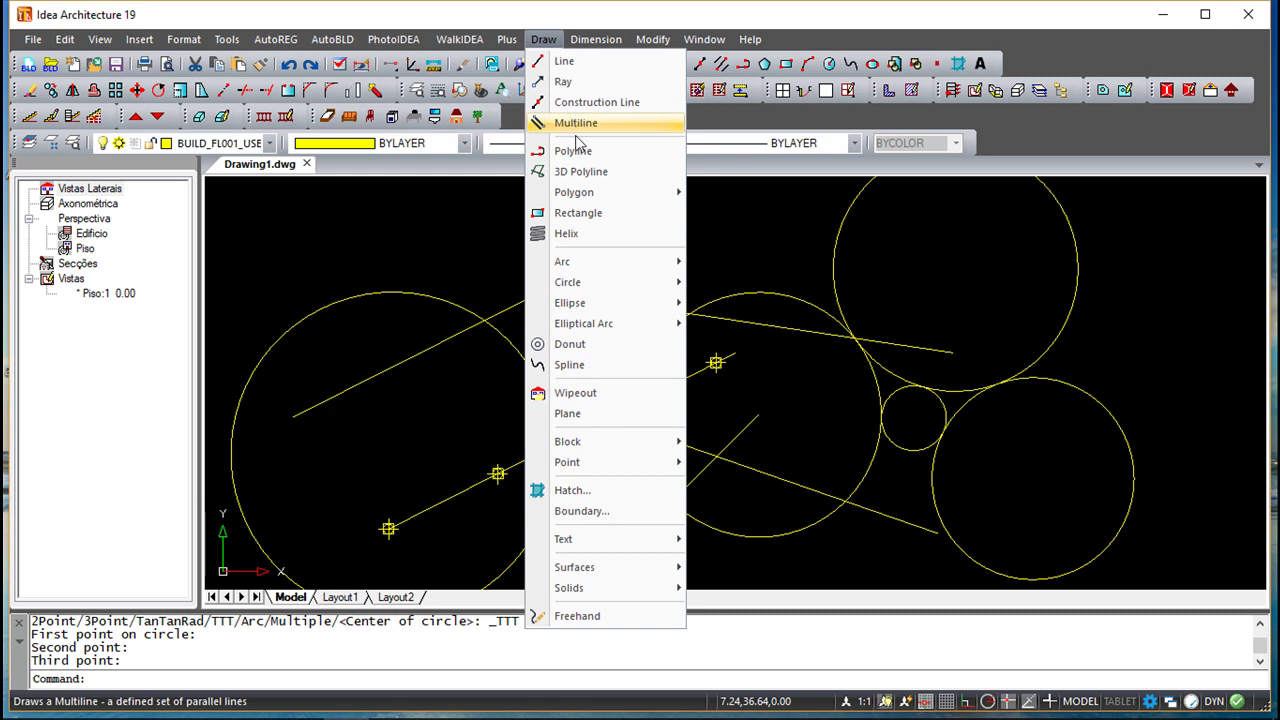
pyautogui.moveTo(597, 283)
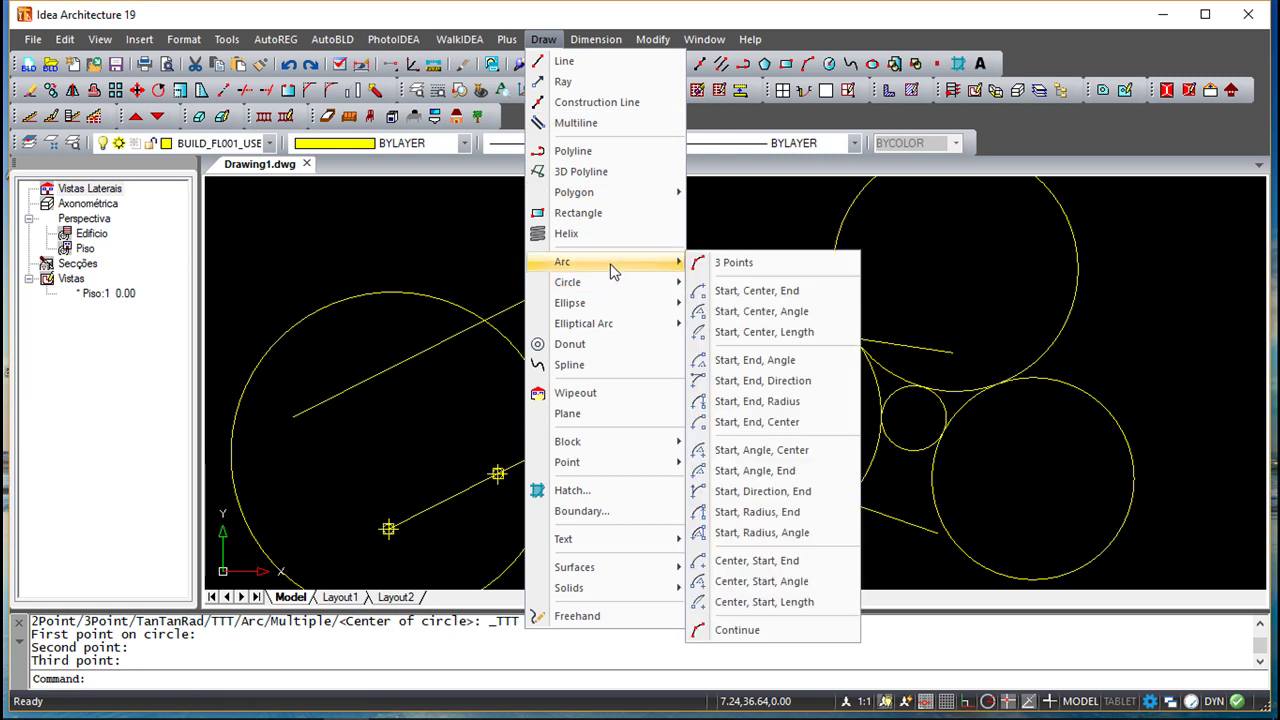
pyautogui.click(757, 291)
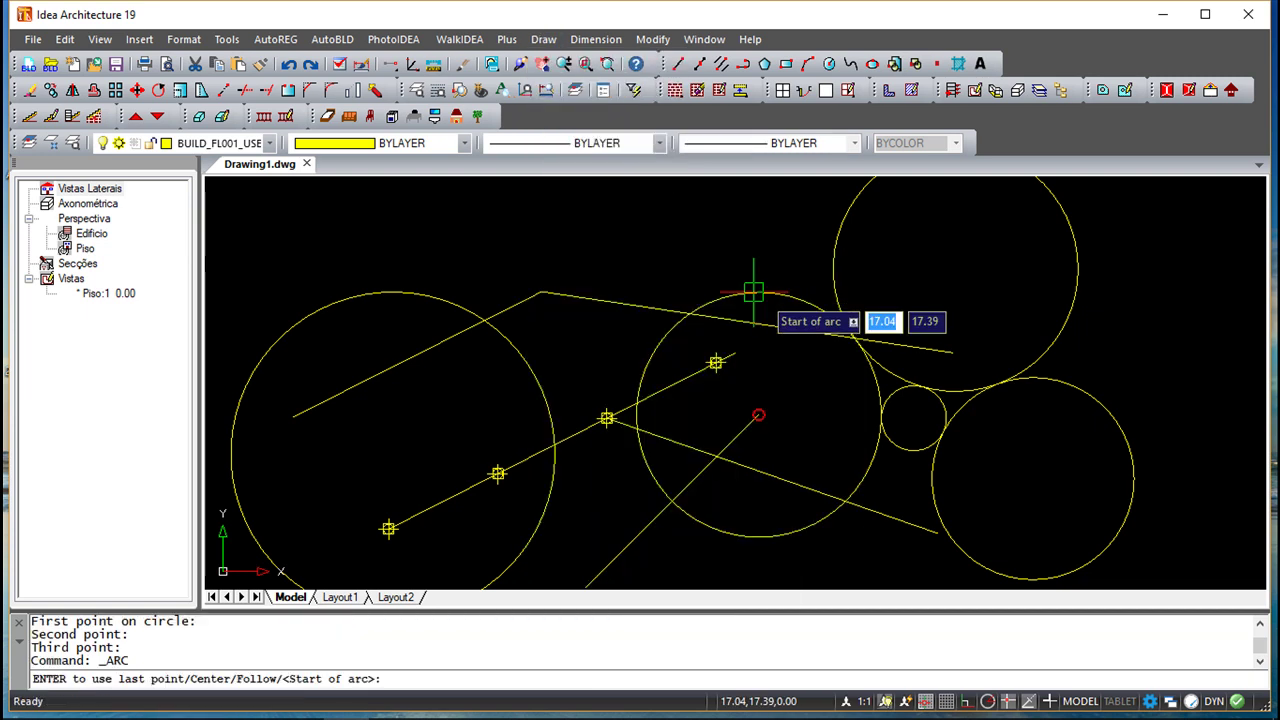
pyautogui.scroll(4, 499, 303)
pyautogui.scroll(-4, 499, 303)
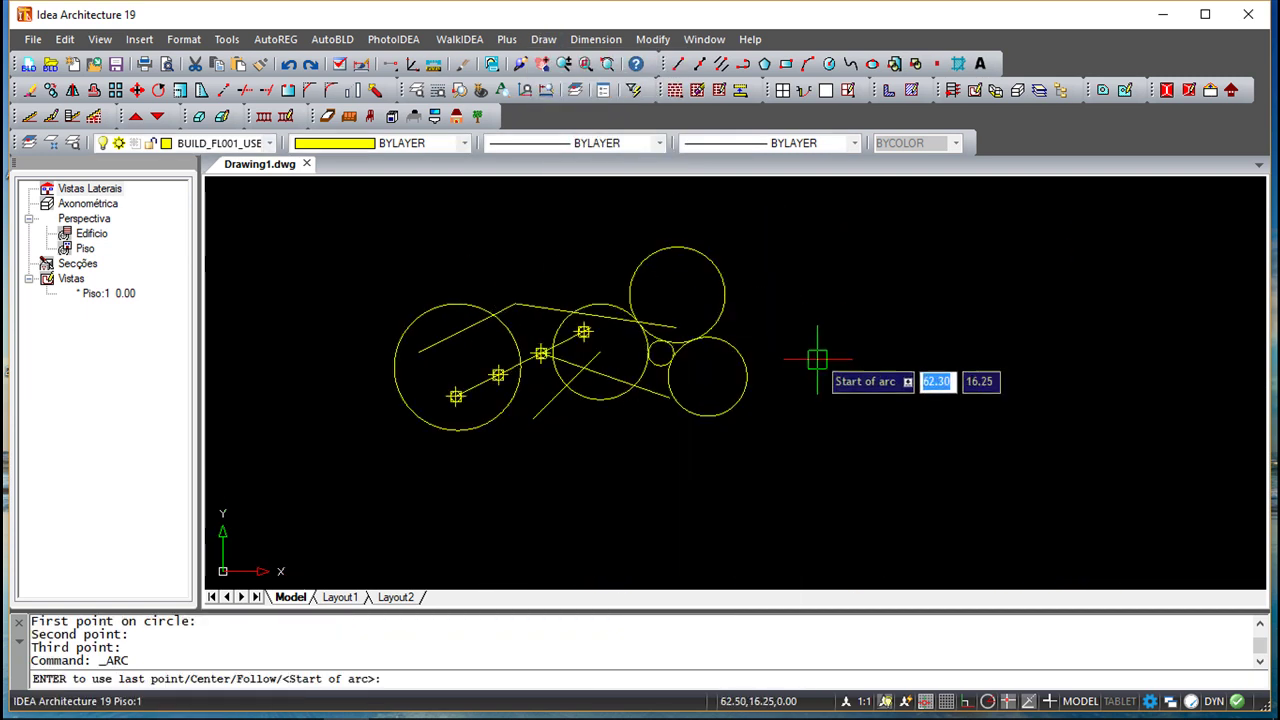
pyautogui.click(855, 351)
pyautogui.click(836, 327)
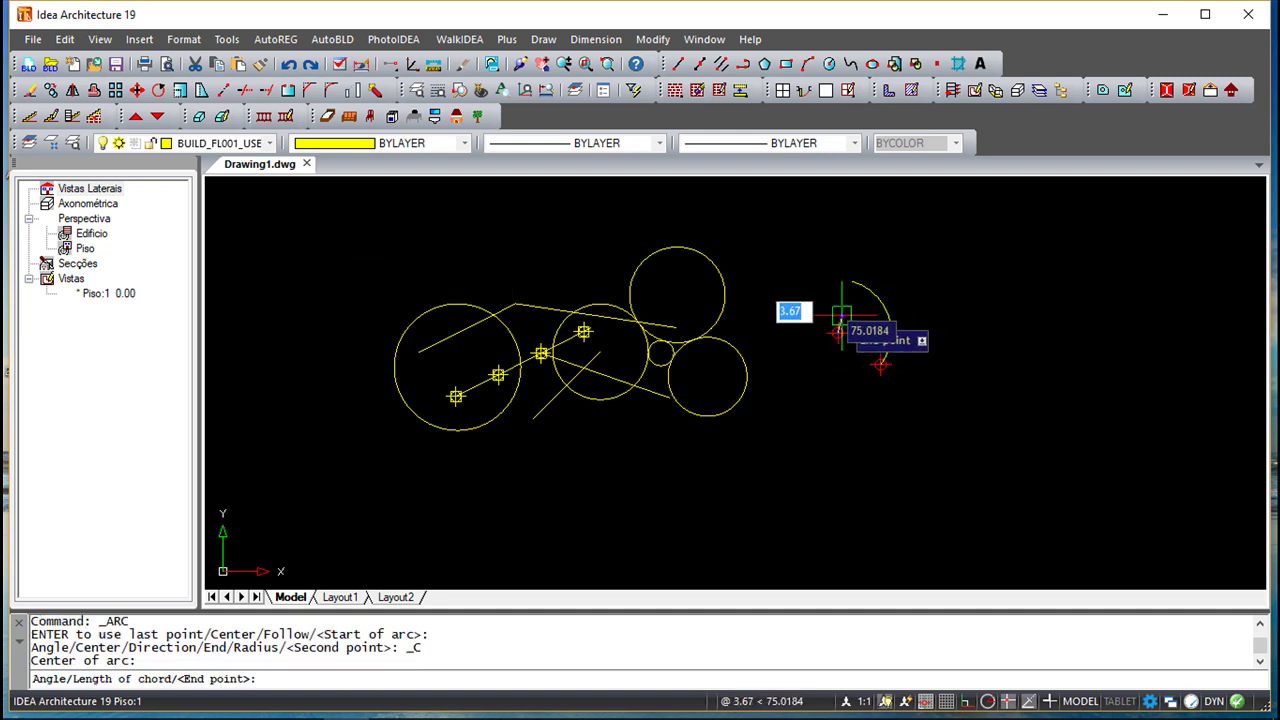
pyautogui.click(850, 318)
# Step: Convert the separate arc right of the circles into a full circle with Convert Arc to Circle
pyautogui.scroll(-3, 920, 374)
pyautogui.scroll(5, 903, 360)
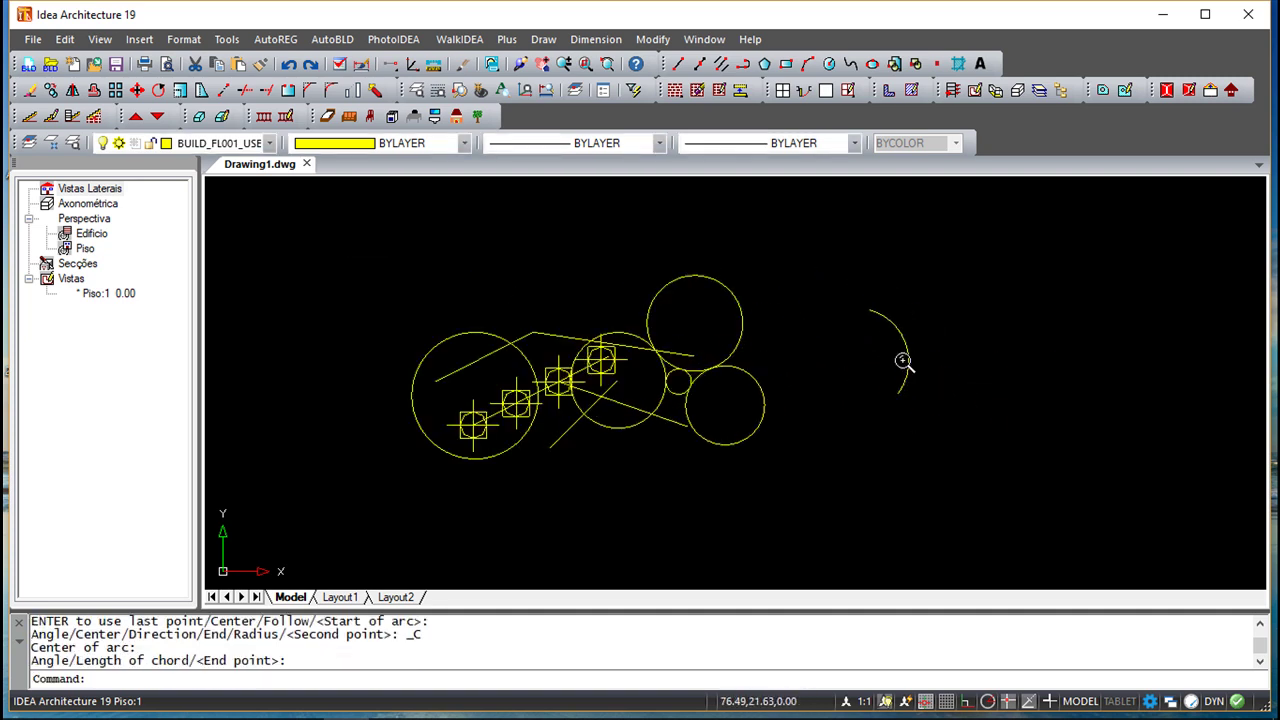
pyautogui.moveTo(794, 368); pyautogui.dragTo(894, 381, button='middle')
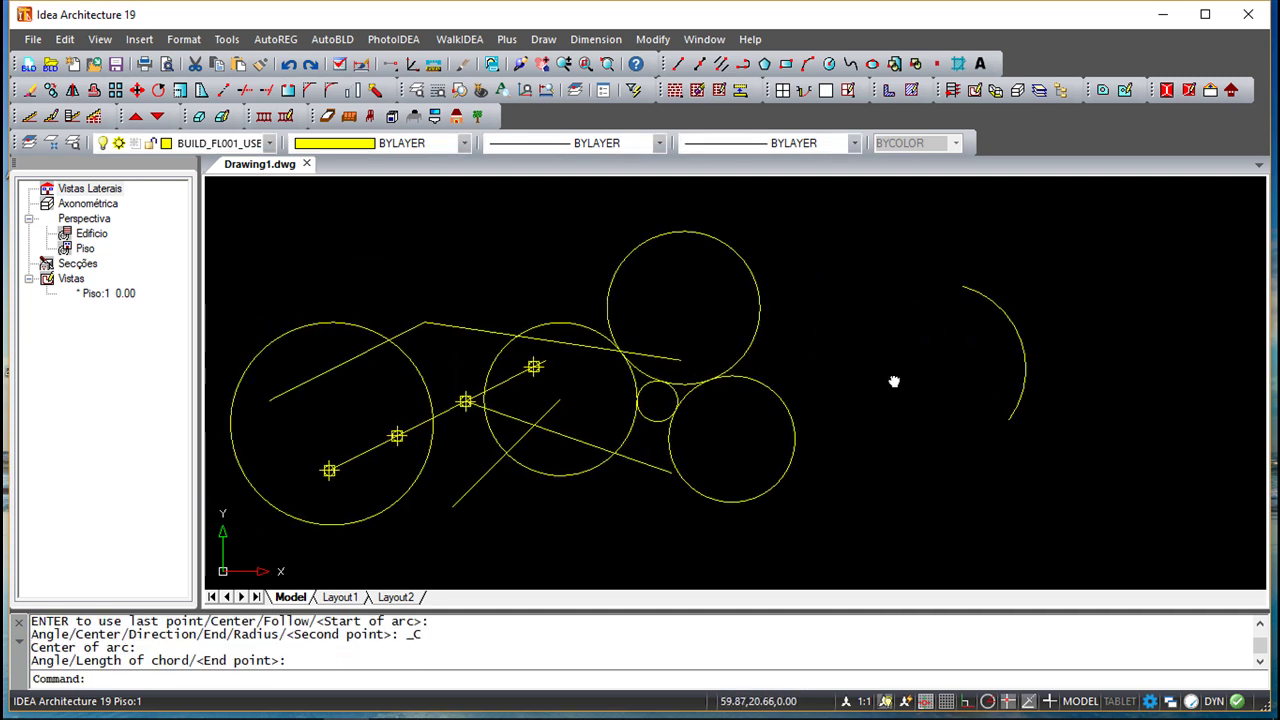
pyautogui.click(543, 39)
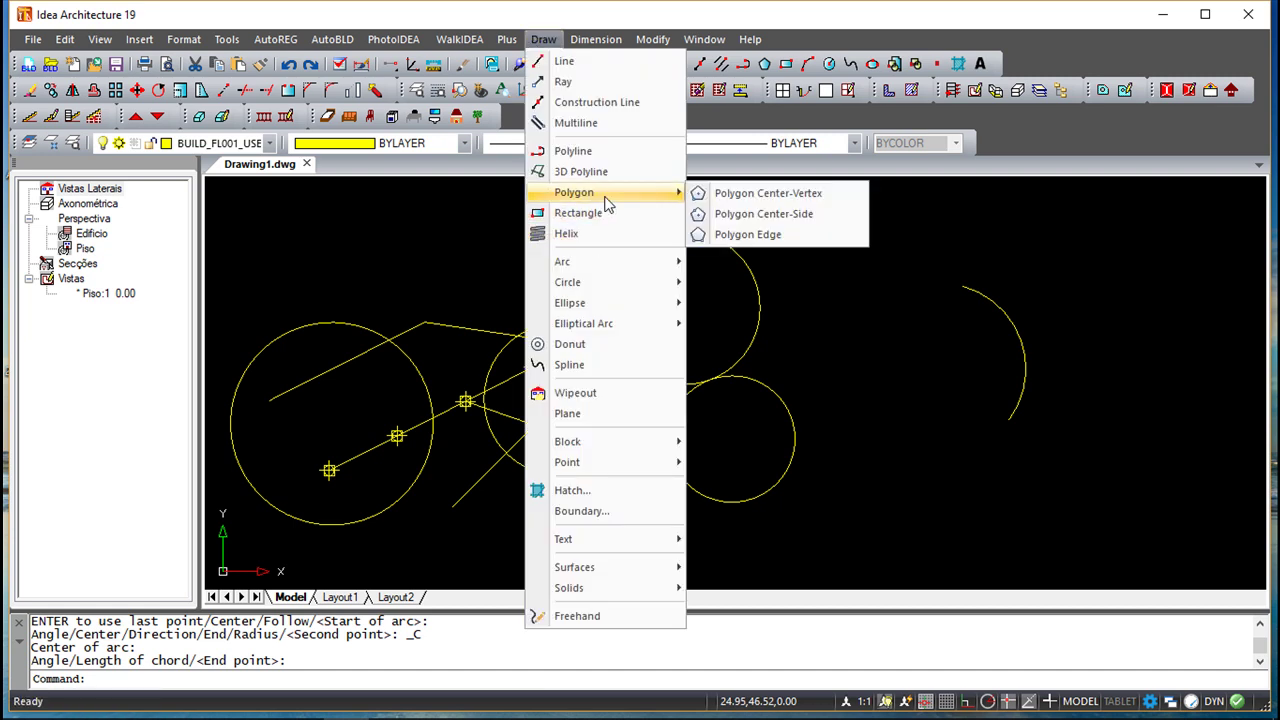
pyautogui.moveTo(632, 284)
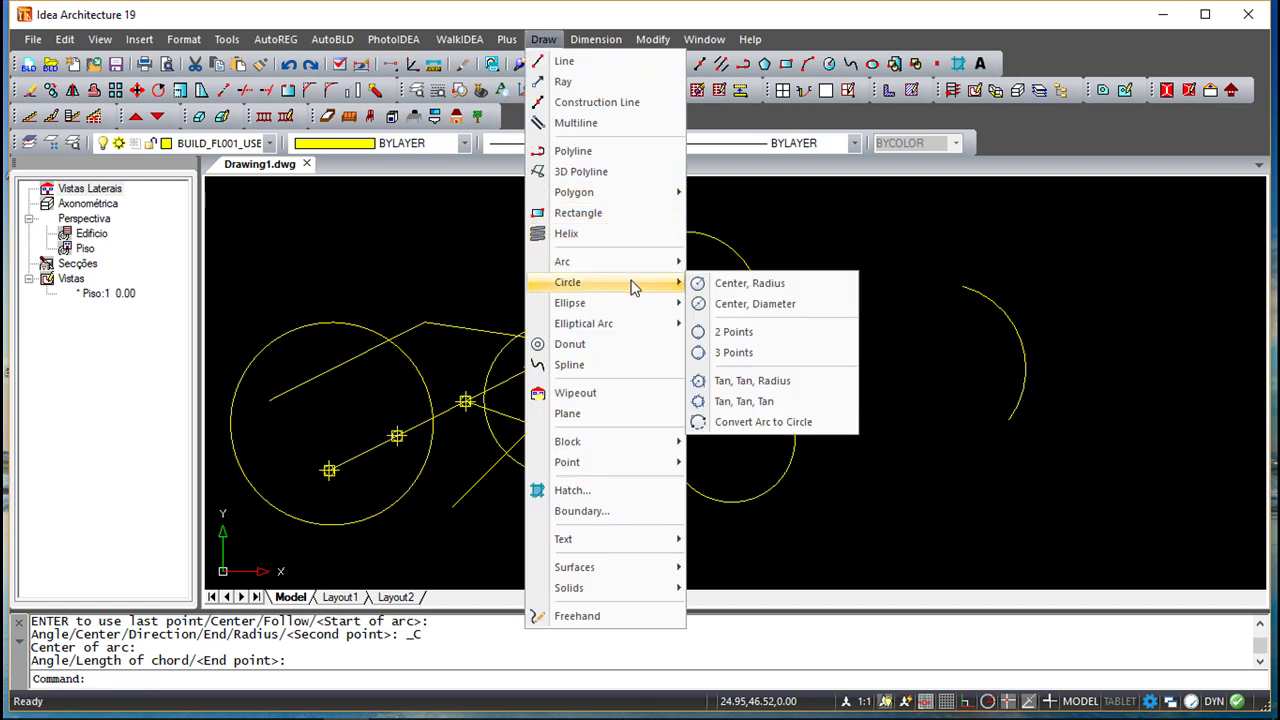
pyautogui.click(751, 422)
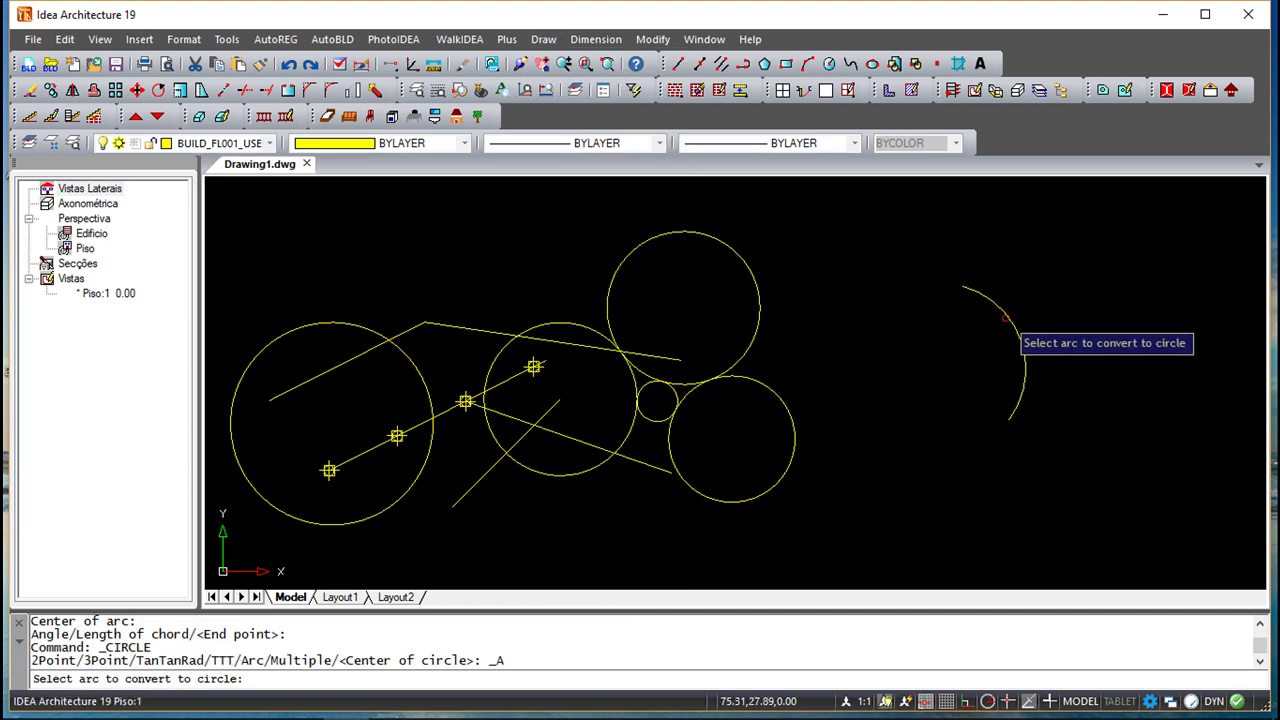
pyautogui.click(1022, 350)
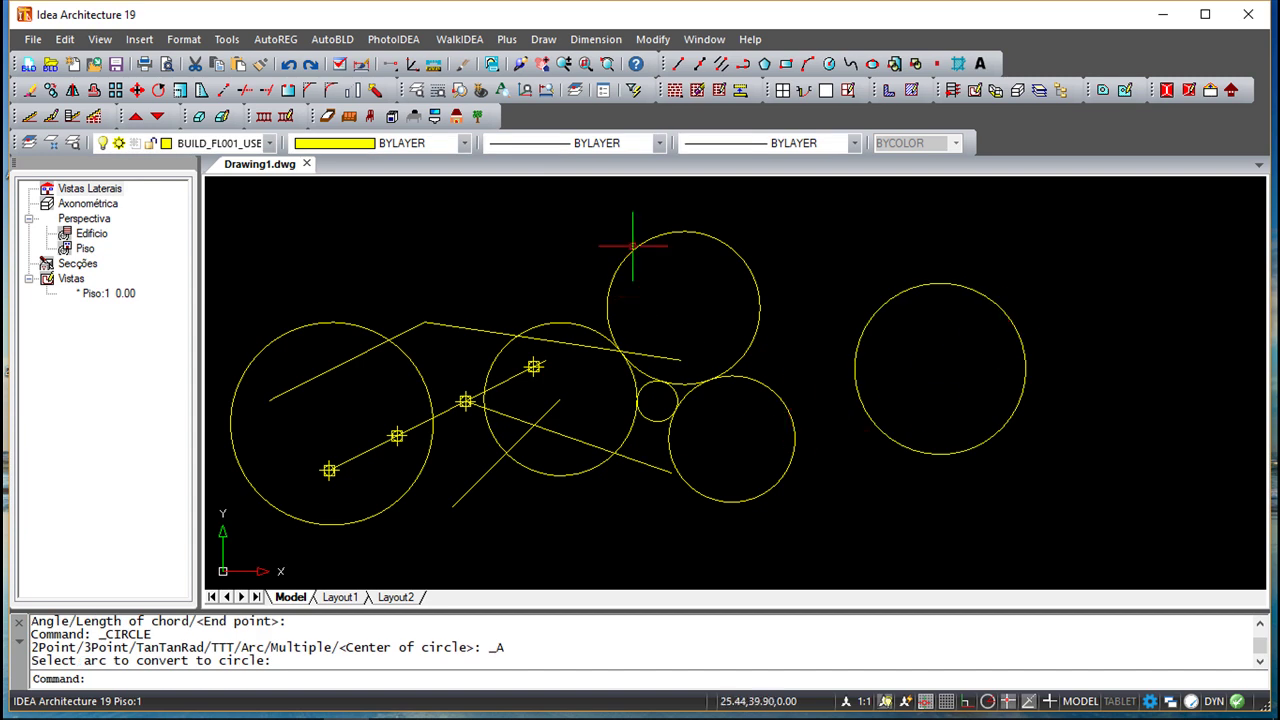
# Step: Draw a Start, Center, End arc of radius about 17 from the right of the converted circle, sweeping counterclockwise across it
pyautogui.click(540, 42)
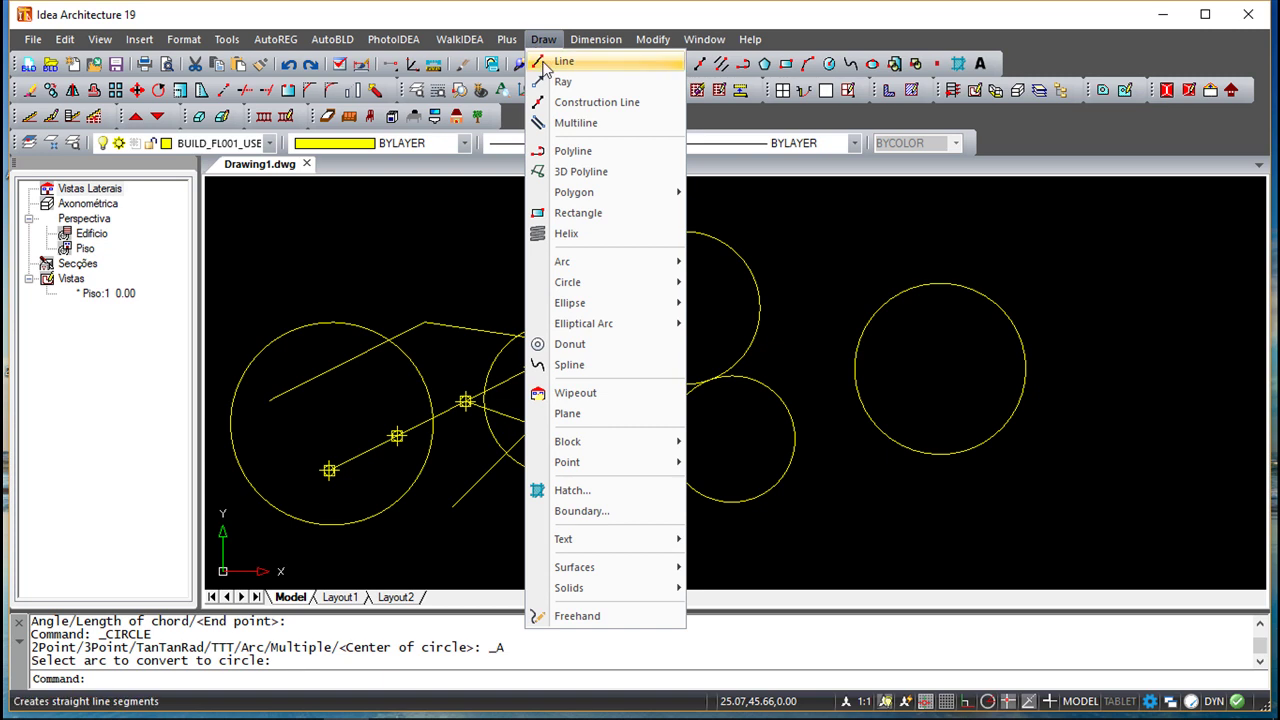
pyautogui.moveTo(591, 264)
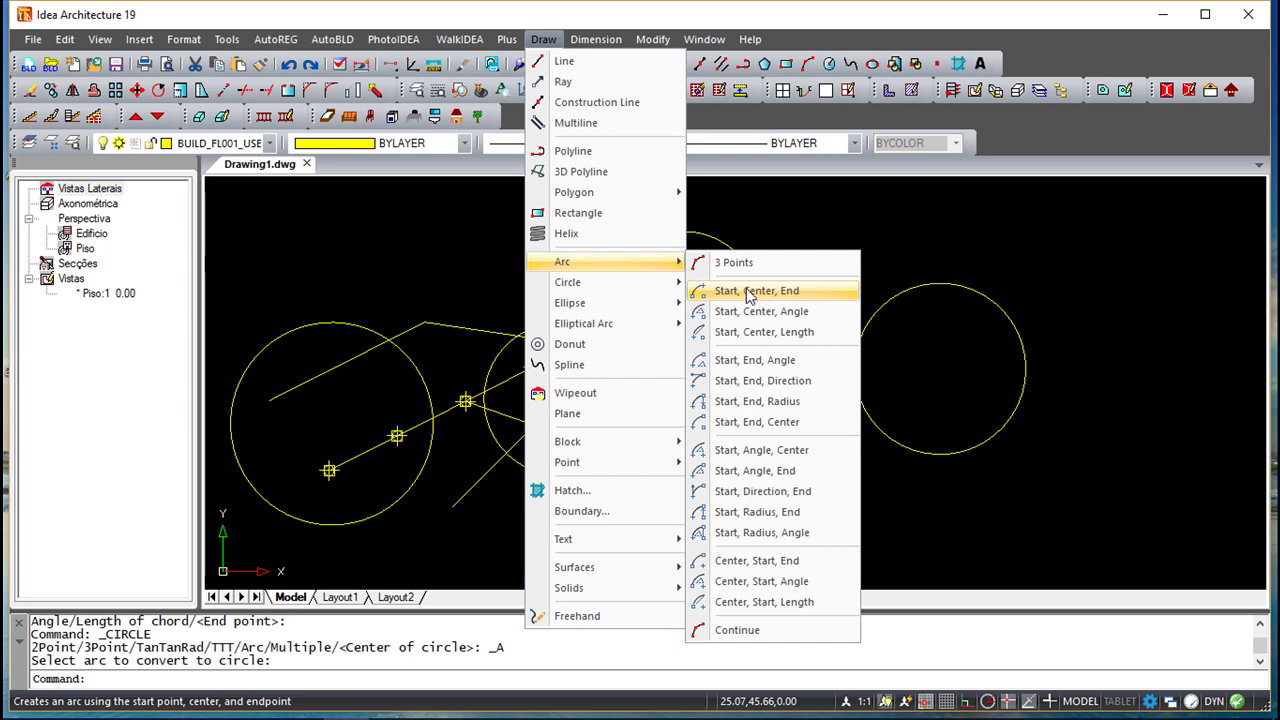
pyautogui.click(805, 297)
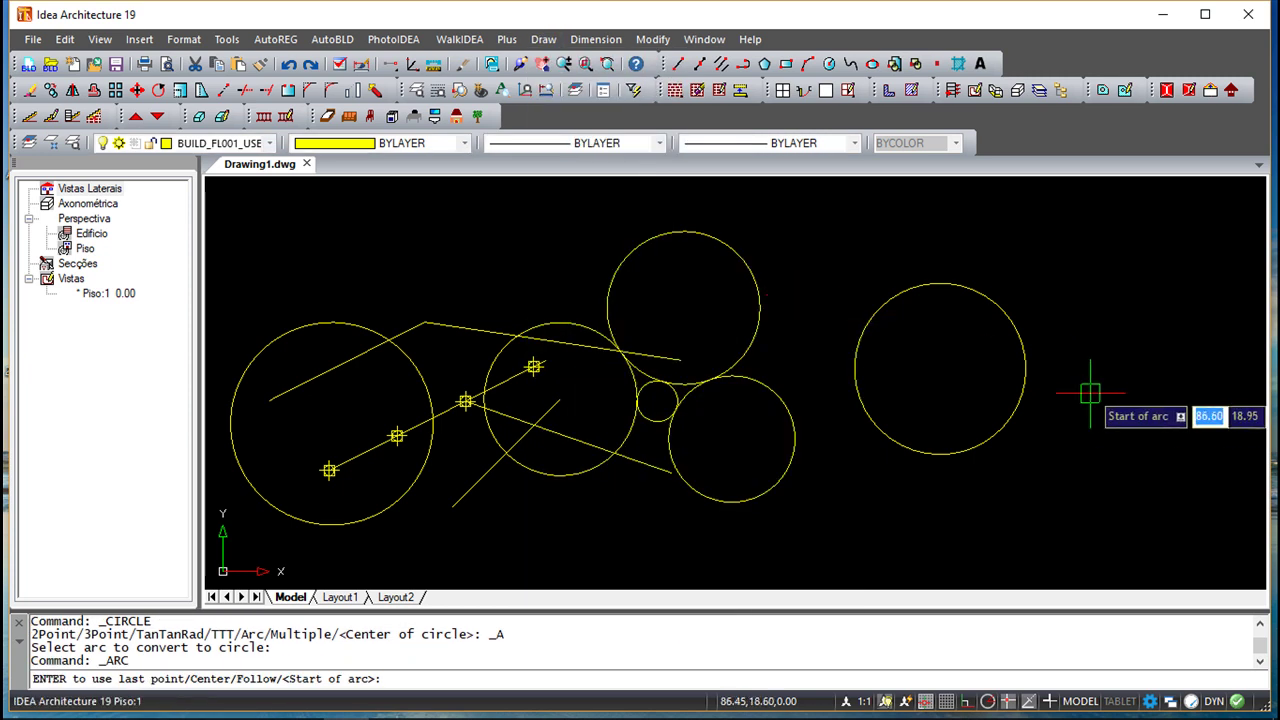
pyautogui.click(1100, 301)
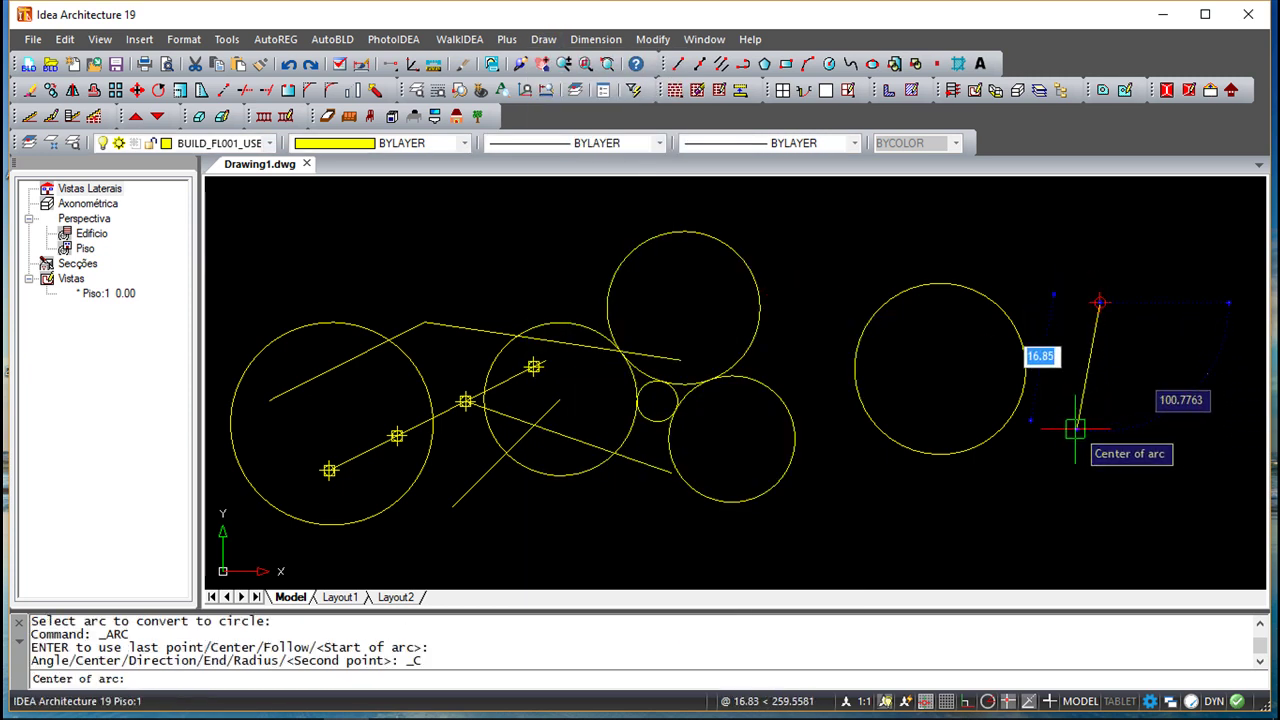
pyautogui.click(1075, 428)
pyautogui.click(1075, 428)
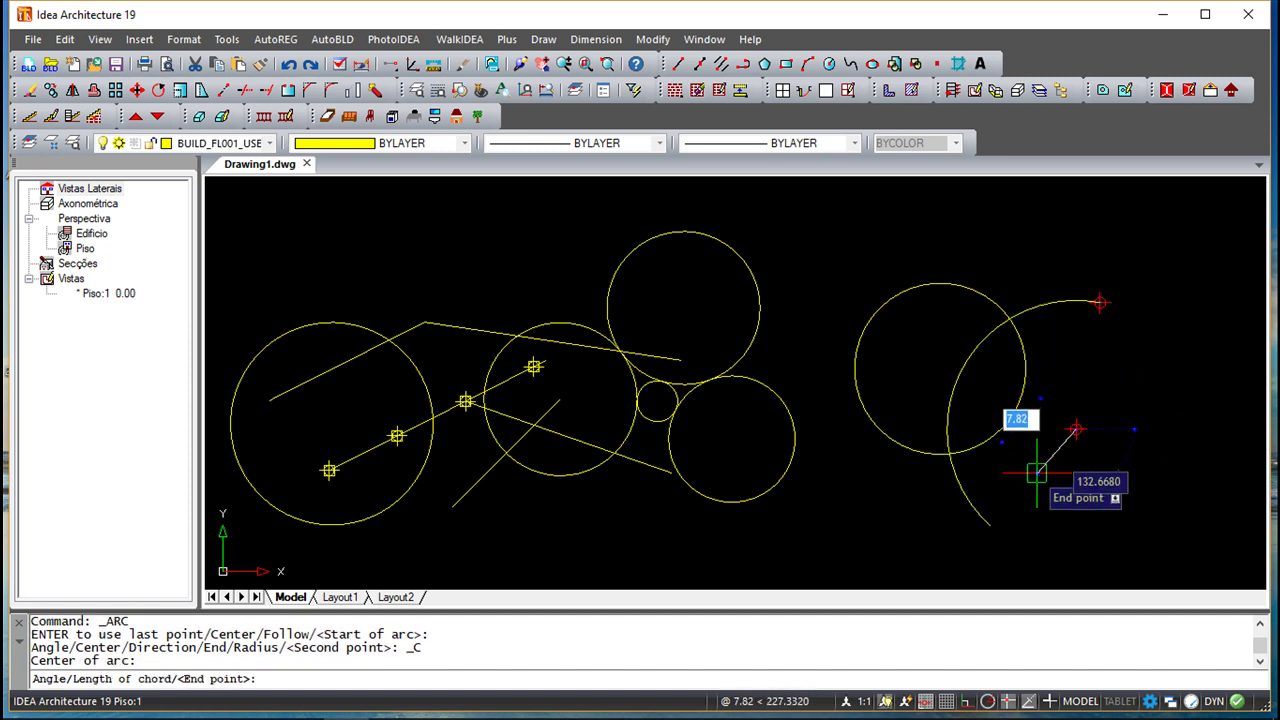
pyautogui.click(1035, 468)
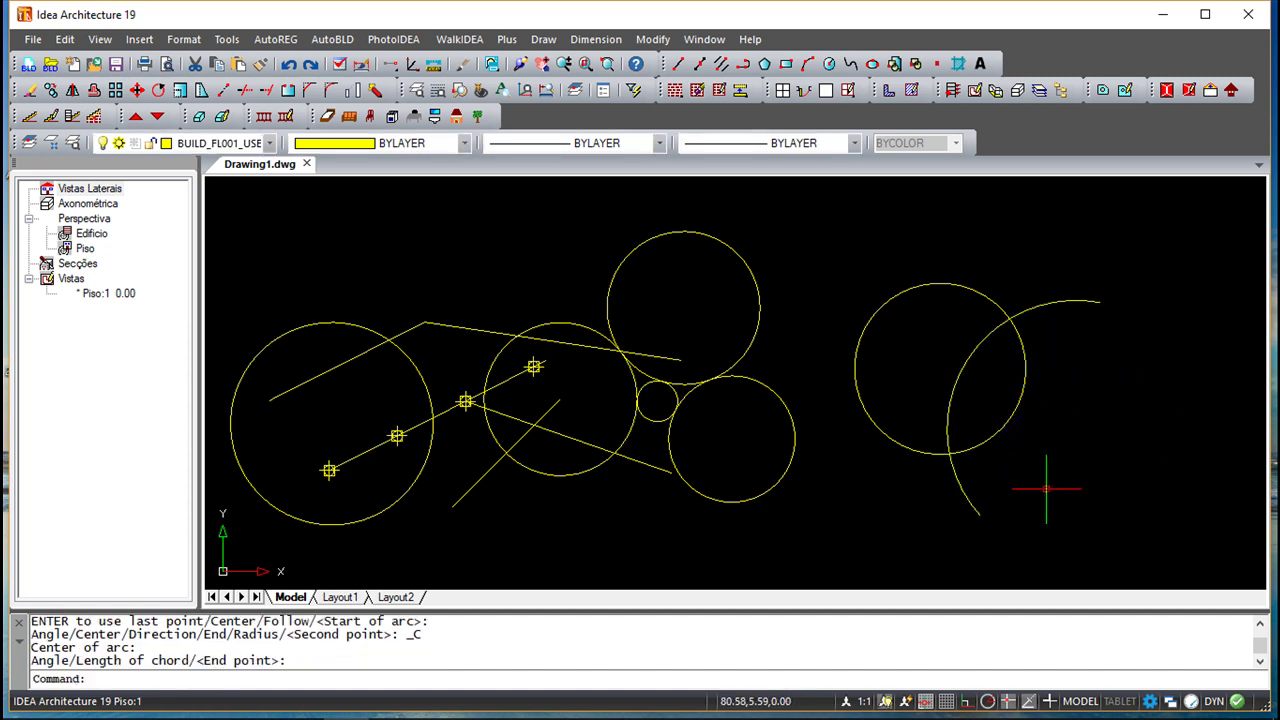
# Step: Draw a large, slanted Axis-Axis ellipse in the empty area to the right of the last arc
pyautogui.click(543, 39)
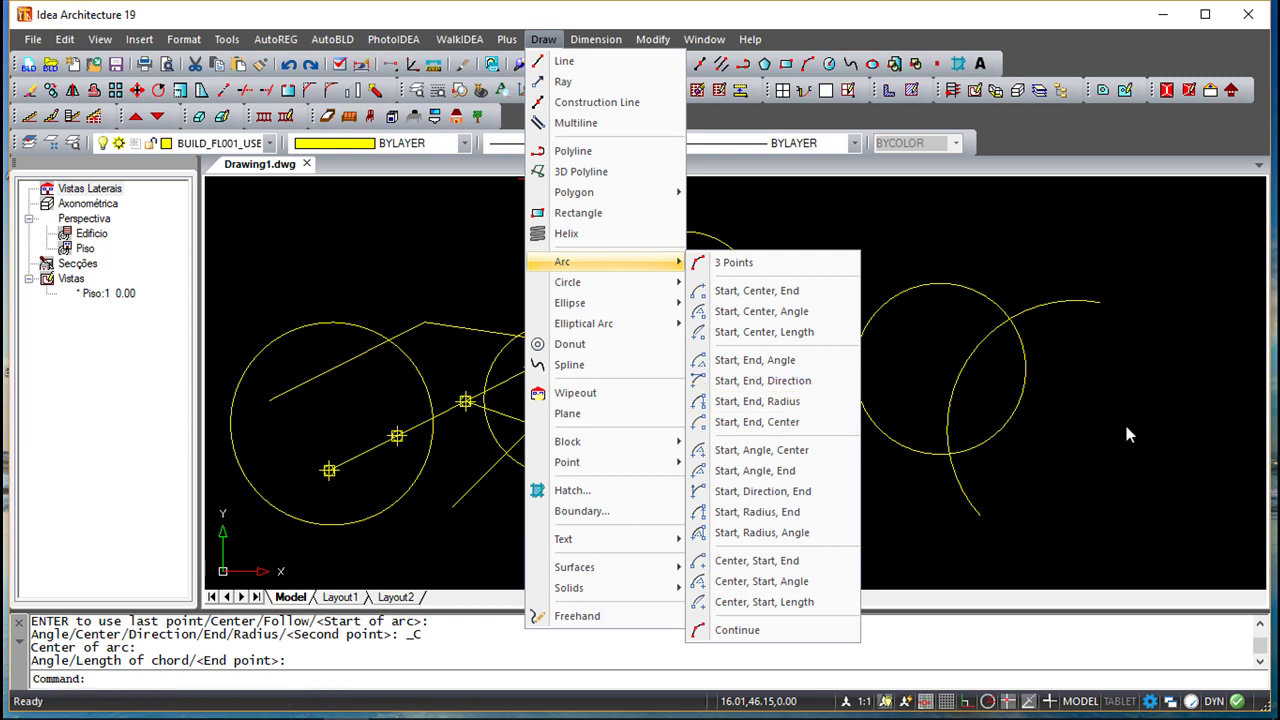
pyautogui.moveTo(617, 312)
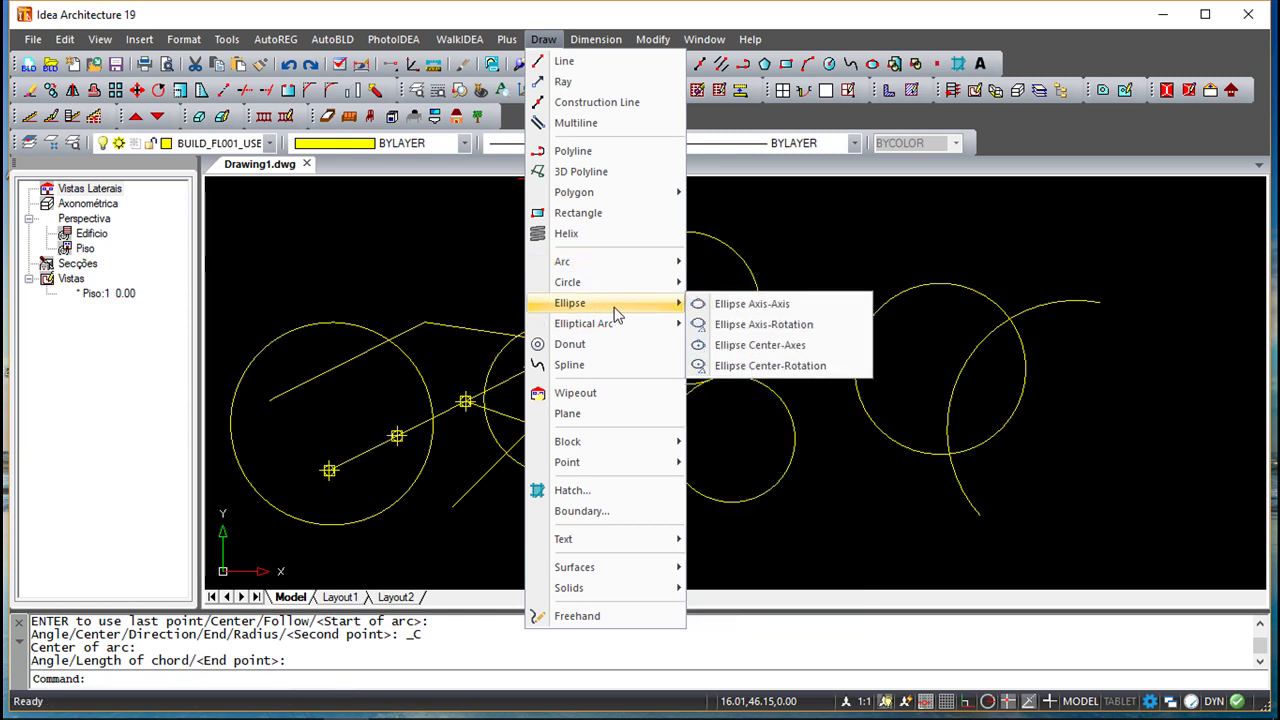
pyautogui.click(764, 312)
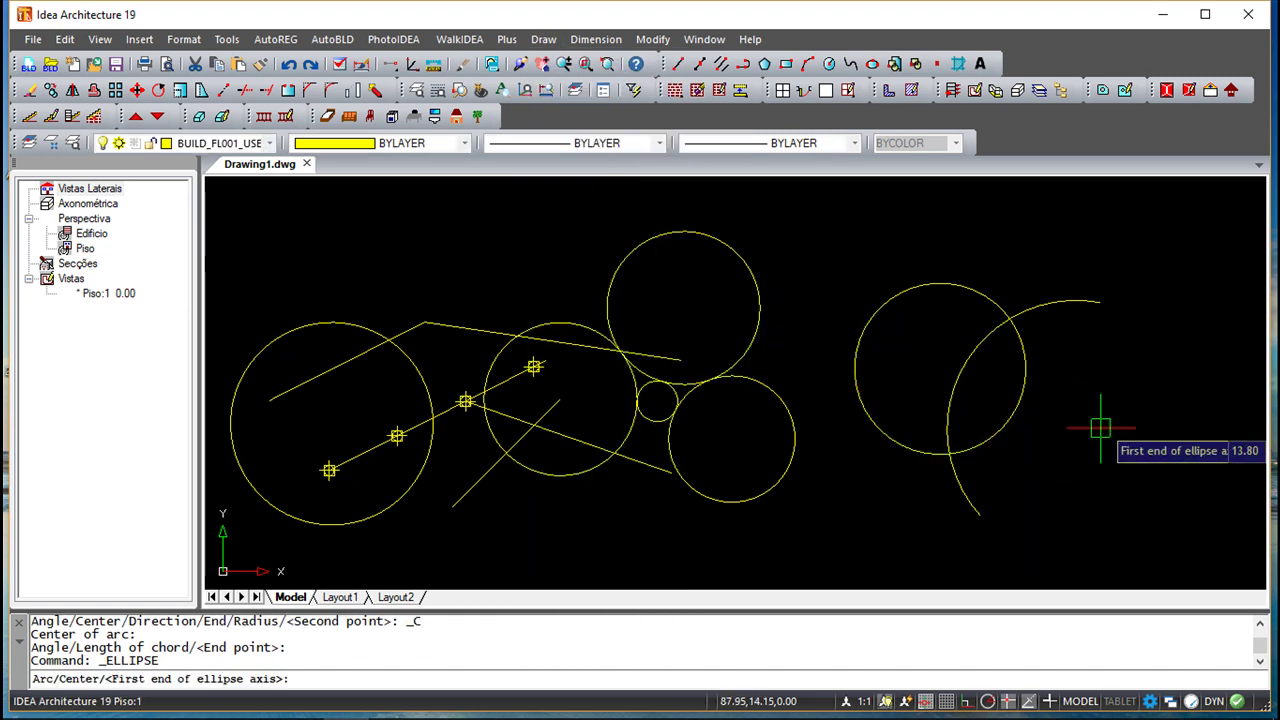
pyautogui.scroll(2, 960, 408)
pyautogui.scroll(-4, 966, 409)
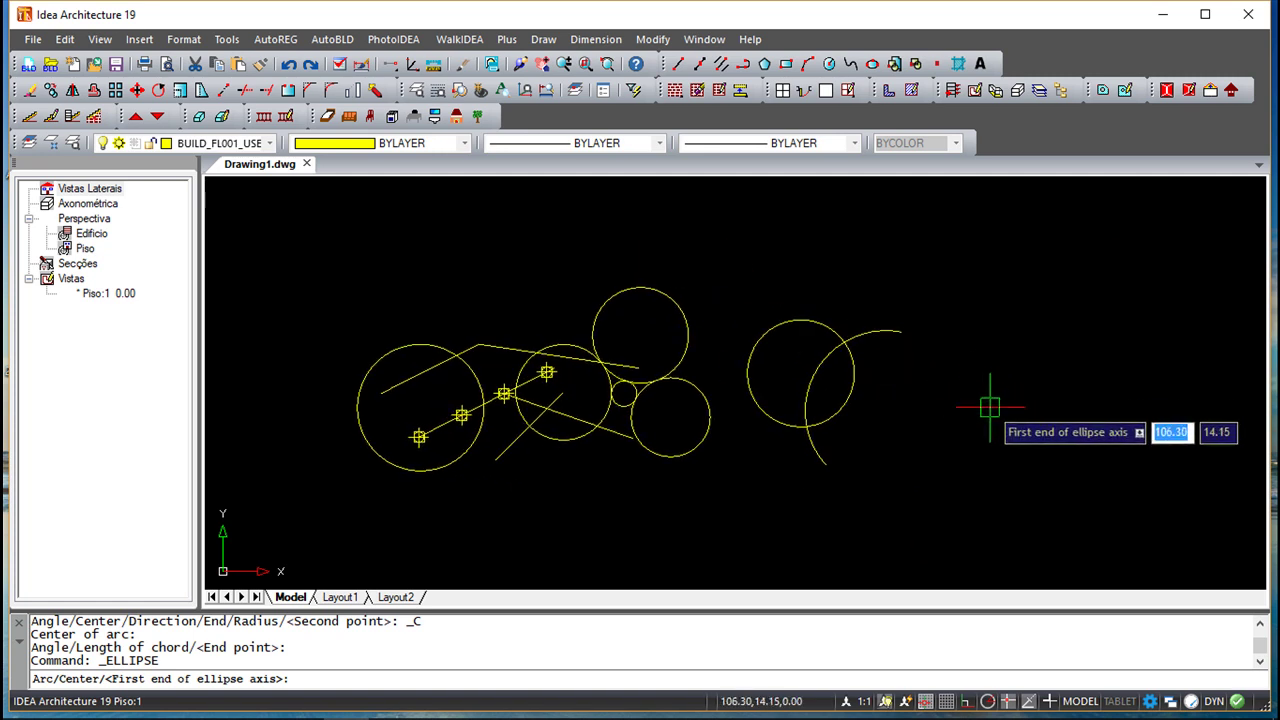
pyautogui.click(1058, 411)
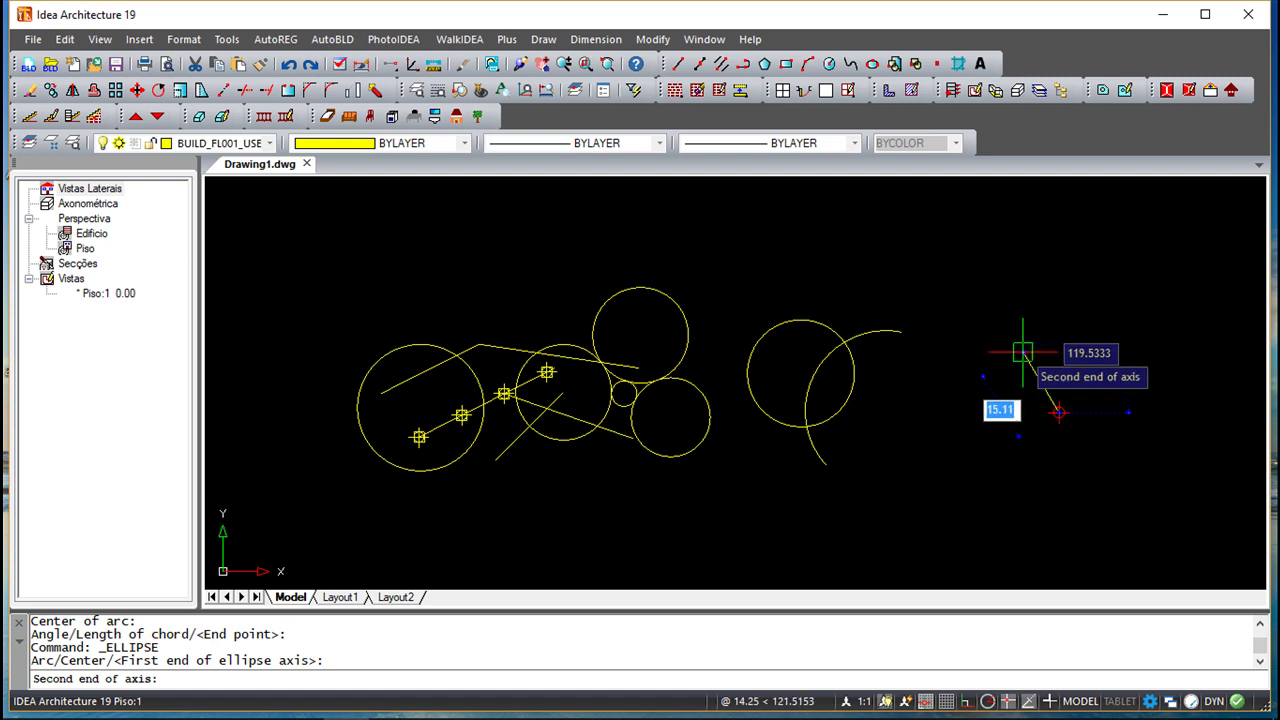
pyautogui.click(981, 344)
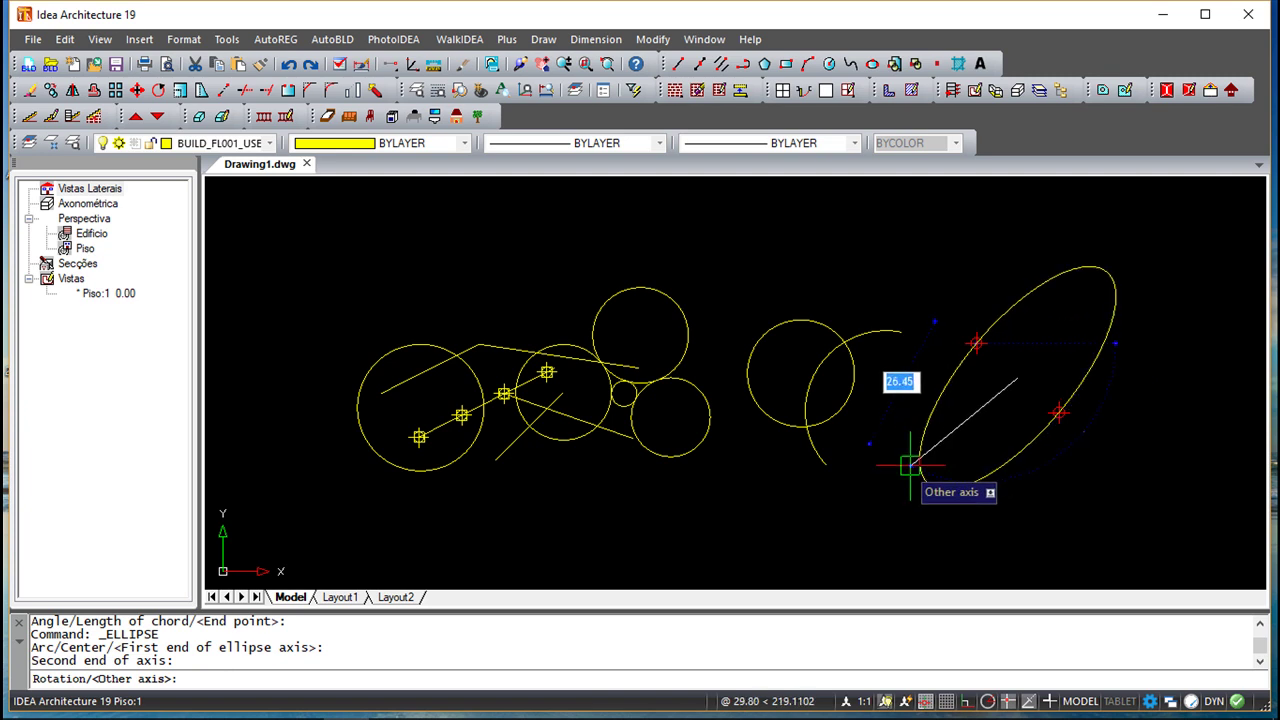
pyautogui.click(936, 487)
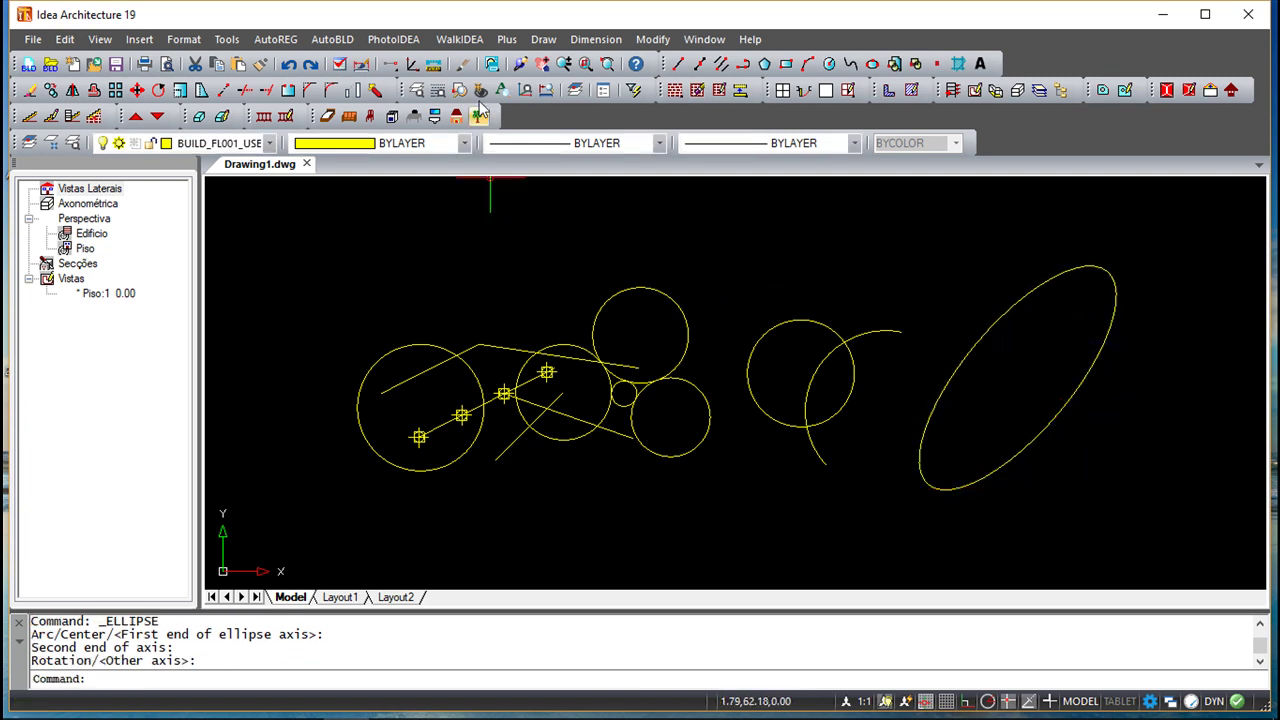
# Step: Draw a flat, nearly horizontal Axis-Rotation ellipse in the empty area below the circles
pyautogui.click(543, 40)
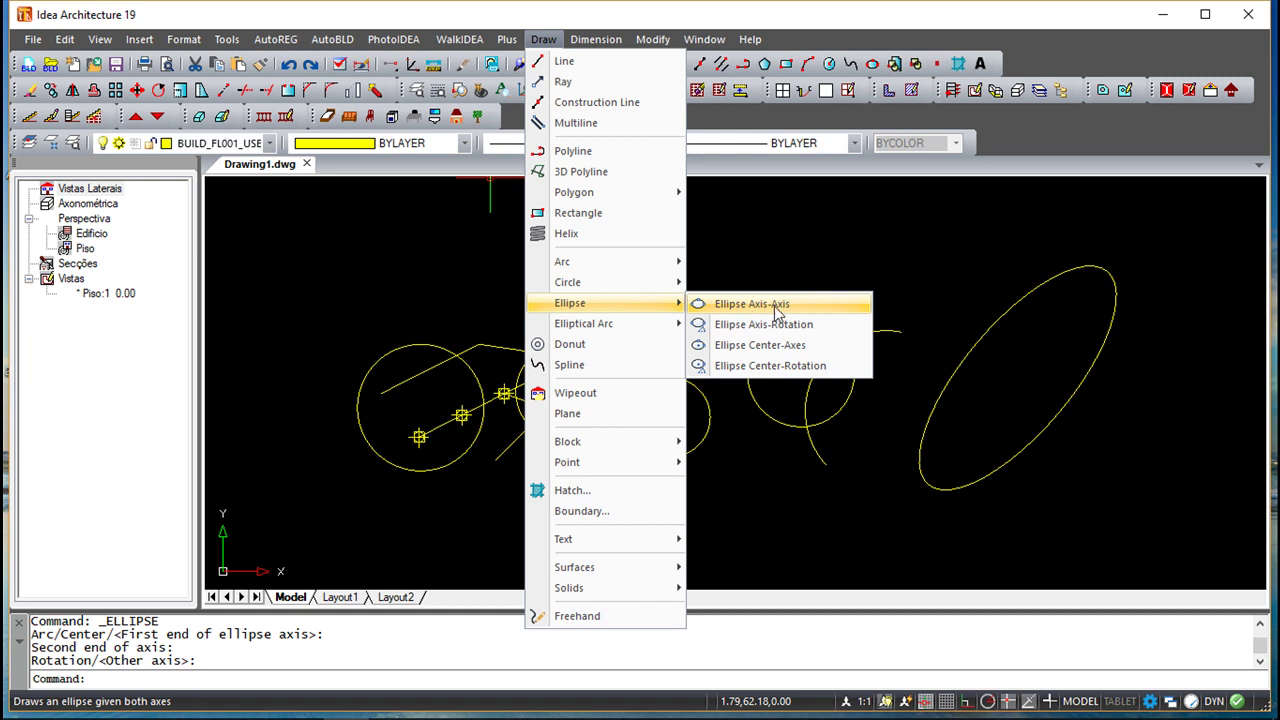
pyautogui.click(762, 326)
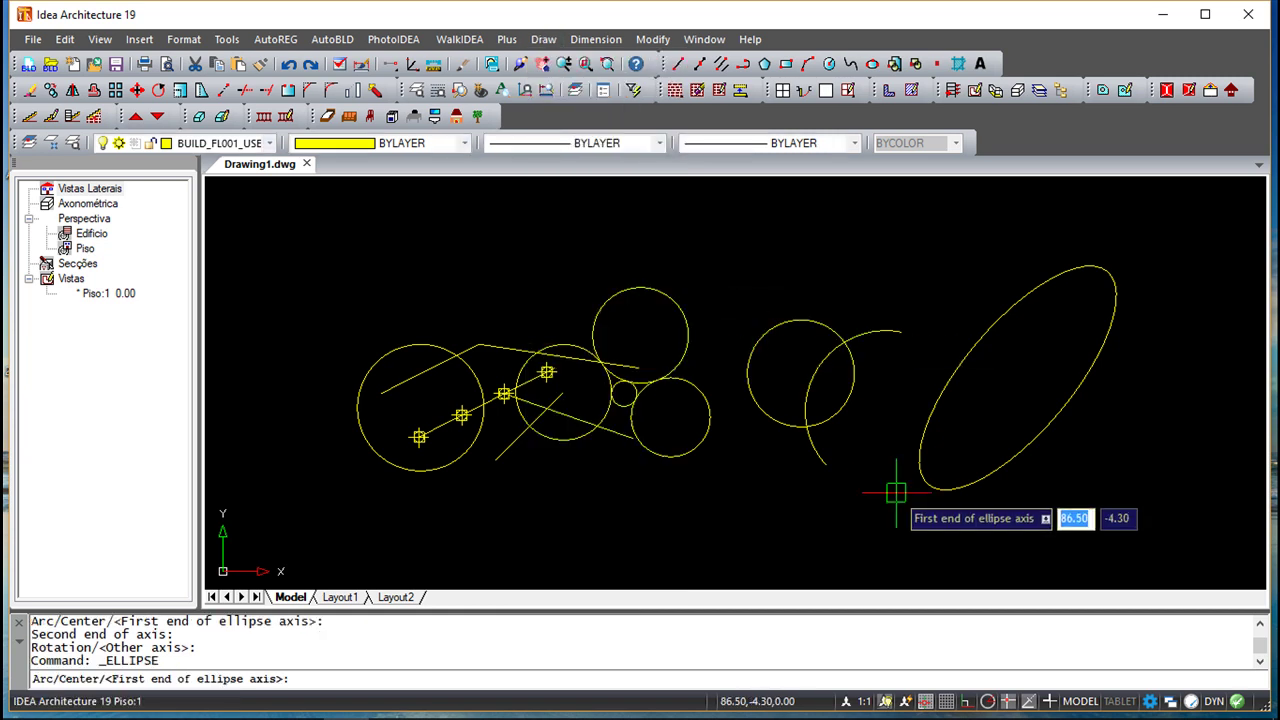
pyautogui.click(810, 508)
pyautogui.click(690, 513)
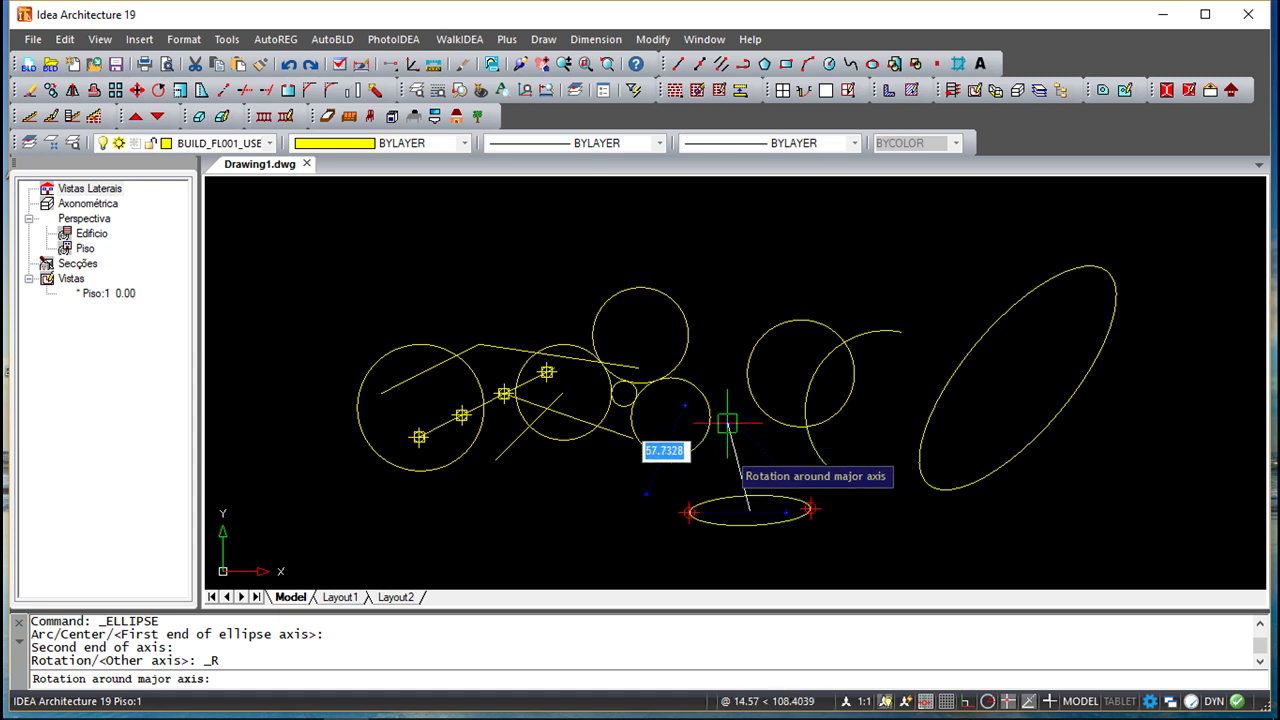
pyautogui.click(740, 465)
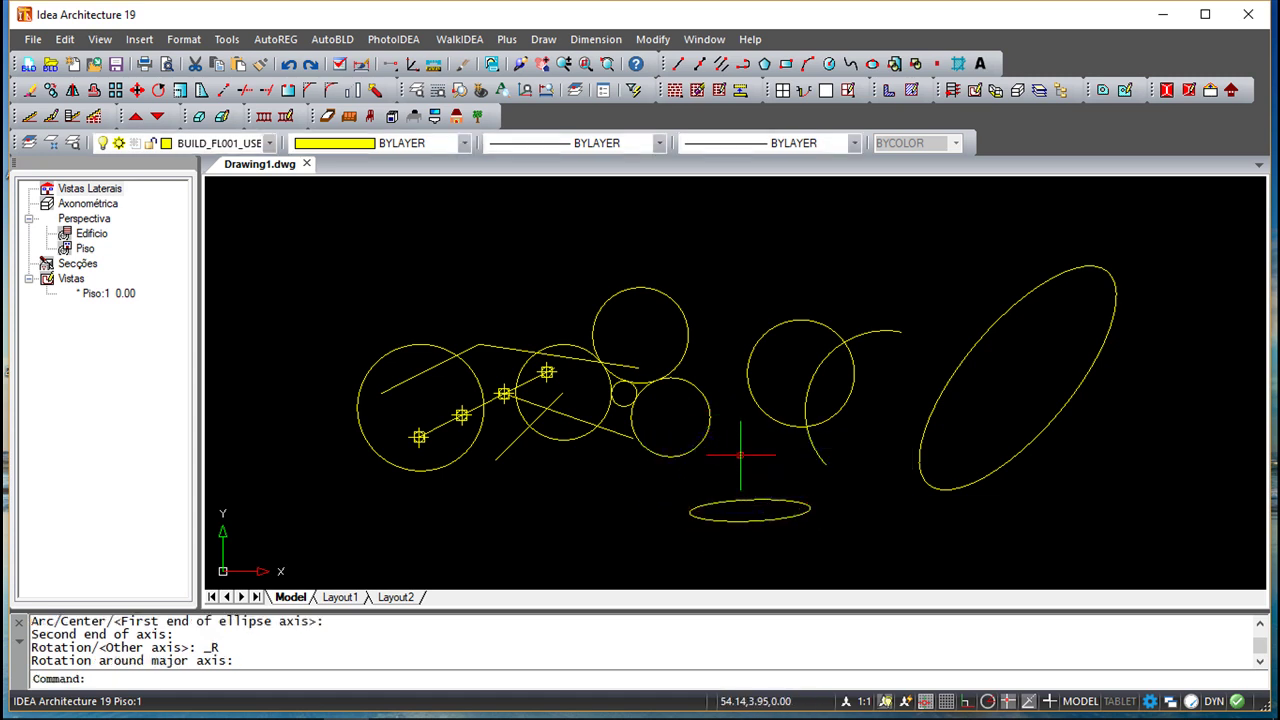
# Step: Draw a wide horizontal Center-Axes ellipse in the empty area above the leftmost circle
pyautogui.click(541, 40)
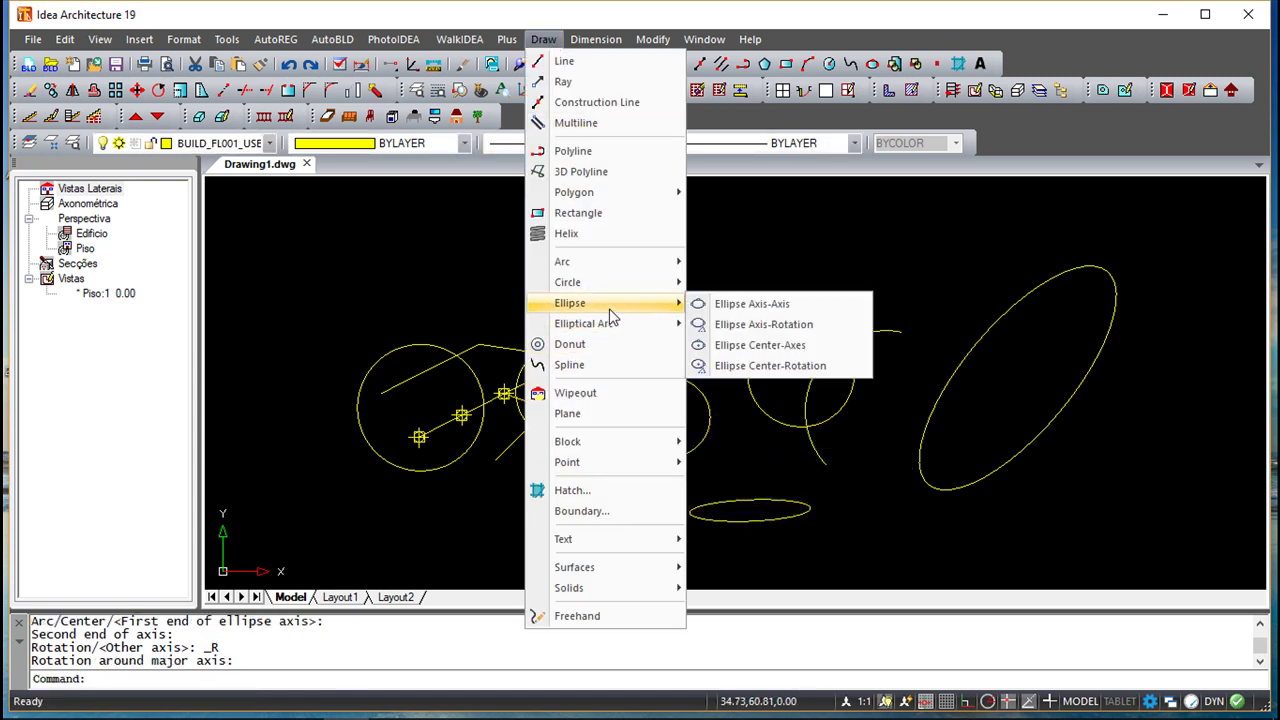
pyautogui.click(775, 345)
pyautogui.click(342, 278)
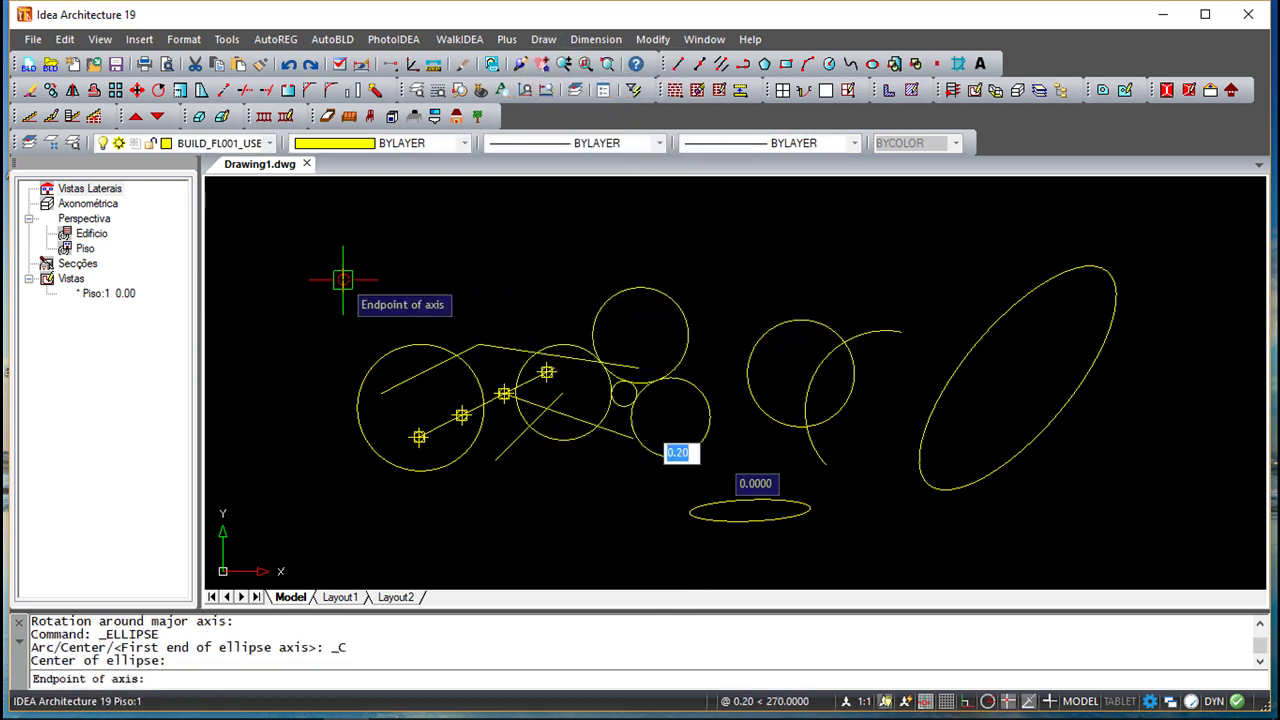
pyautogui.click(466, 278)
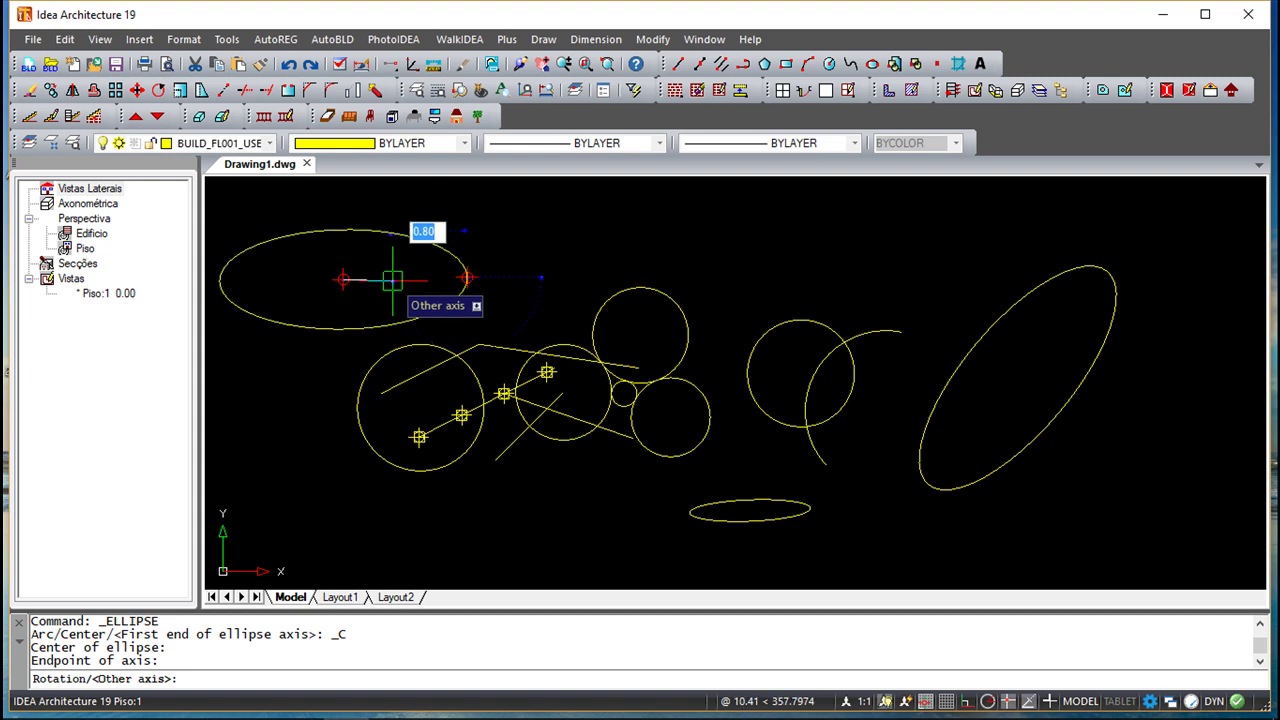
pyautogui.click(348, 230)
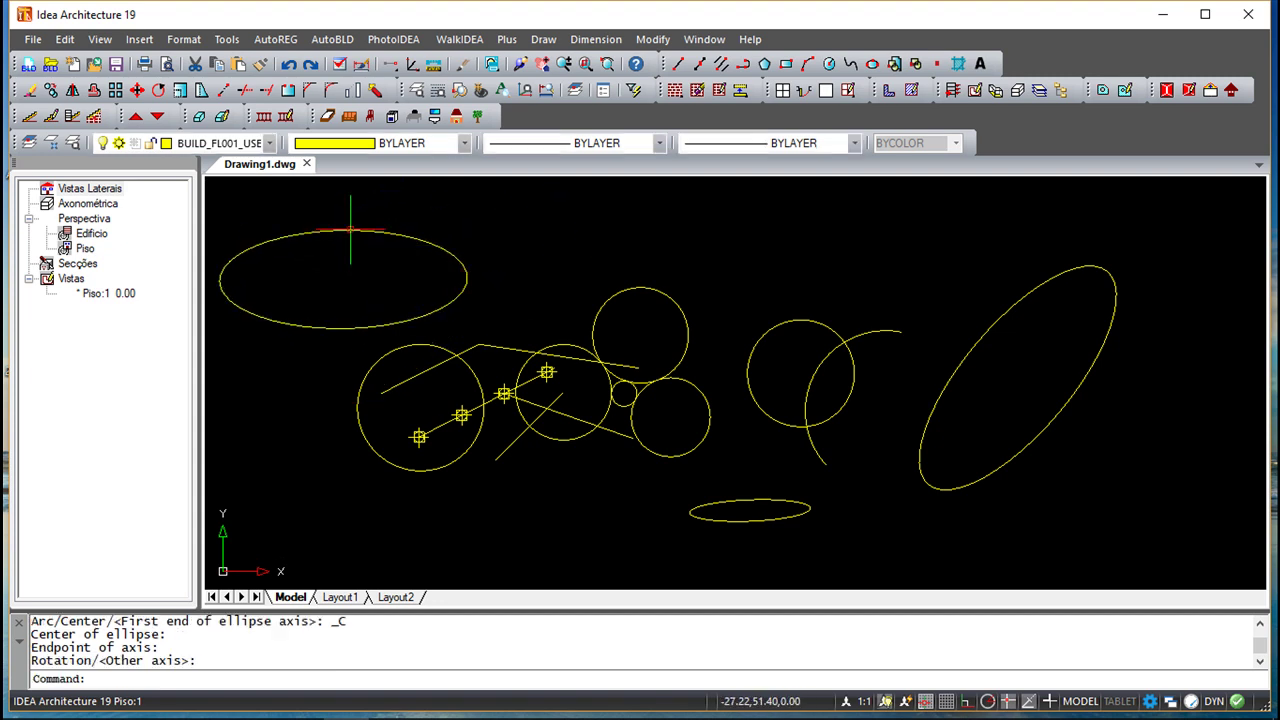
# Step: Draw a single ray starting above the converted circle, sloping slightly downward to the right across the large slanted ellipse
pyautogui.click(543, 39)
pyautogui.moveTo(604, 333)
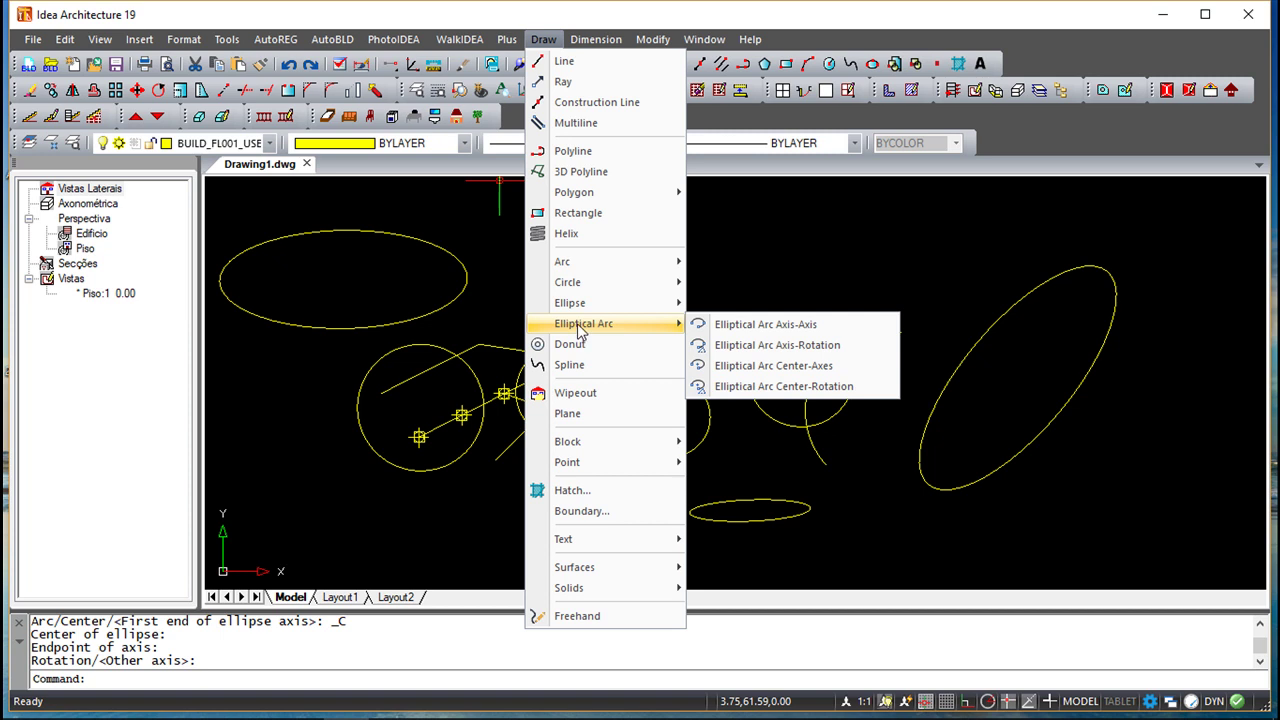
pyautogui.moveTo(579, 305)
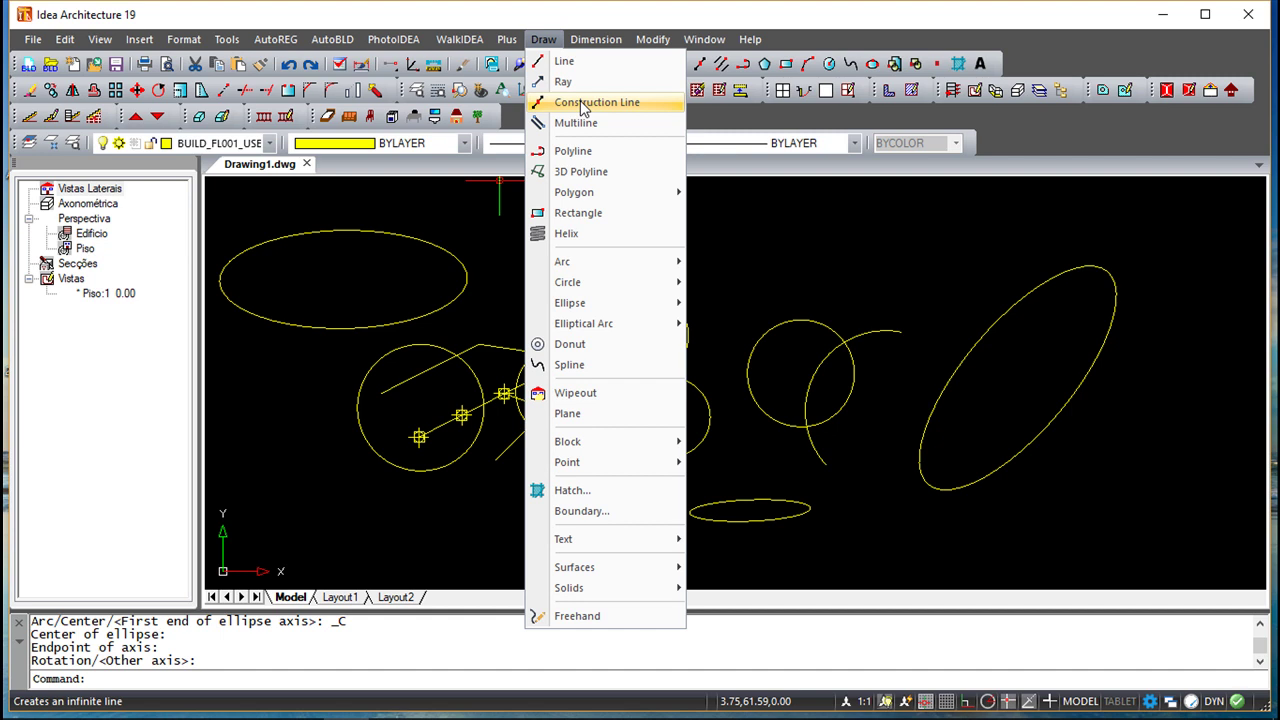
pyautogui.click(566, 81)
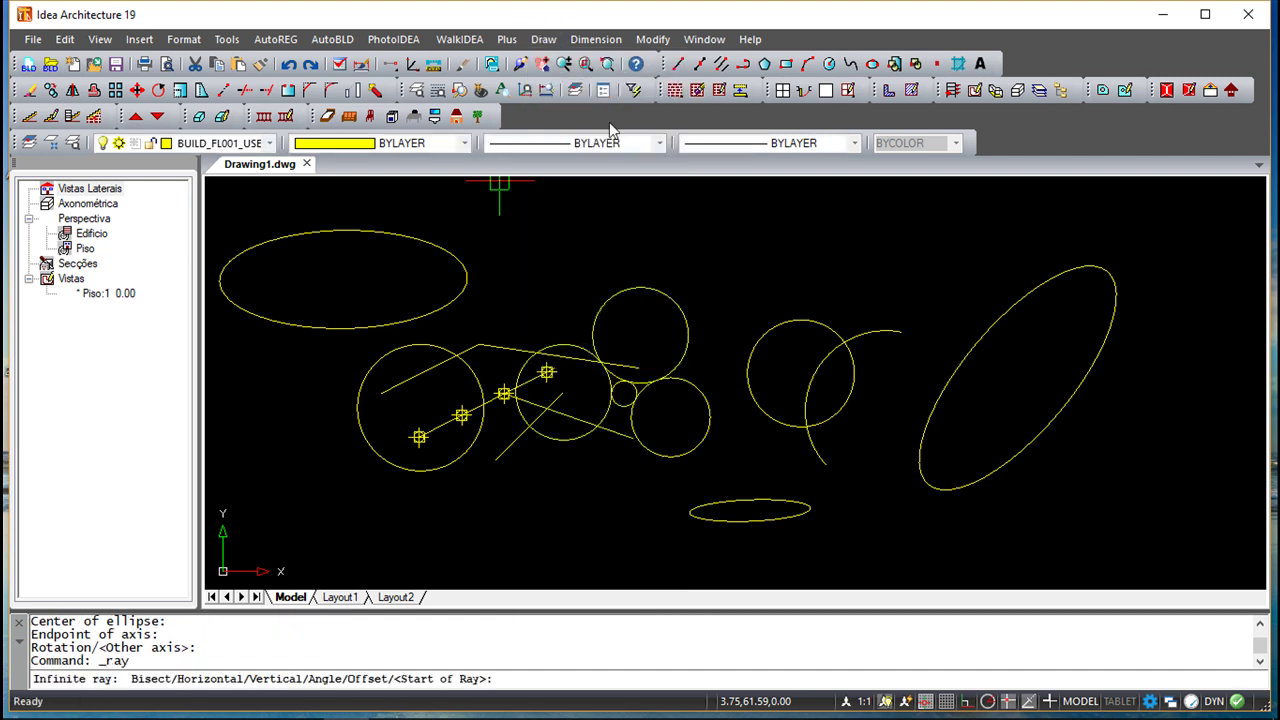
pyautogui.click(748, 262)
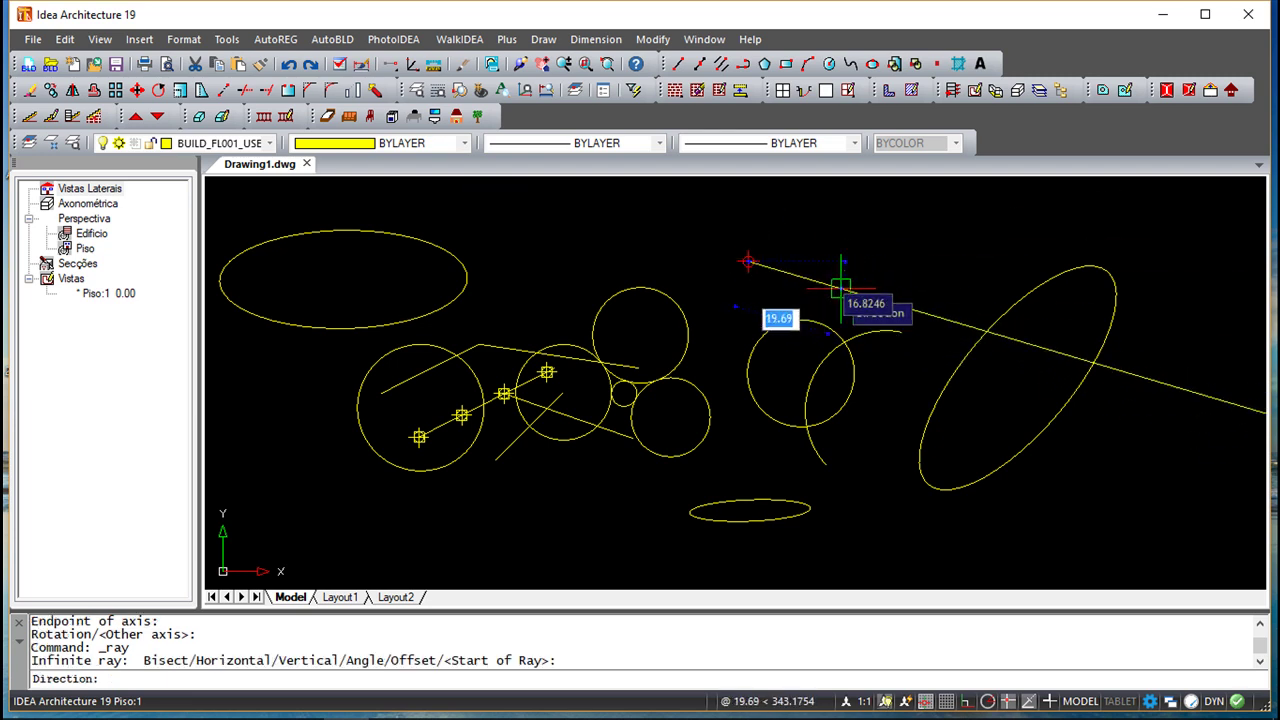
pyautogui.click(896, 283)
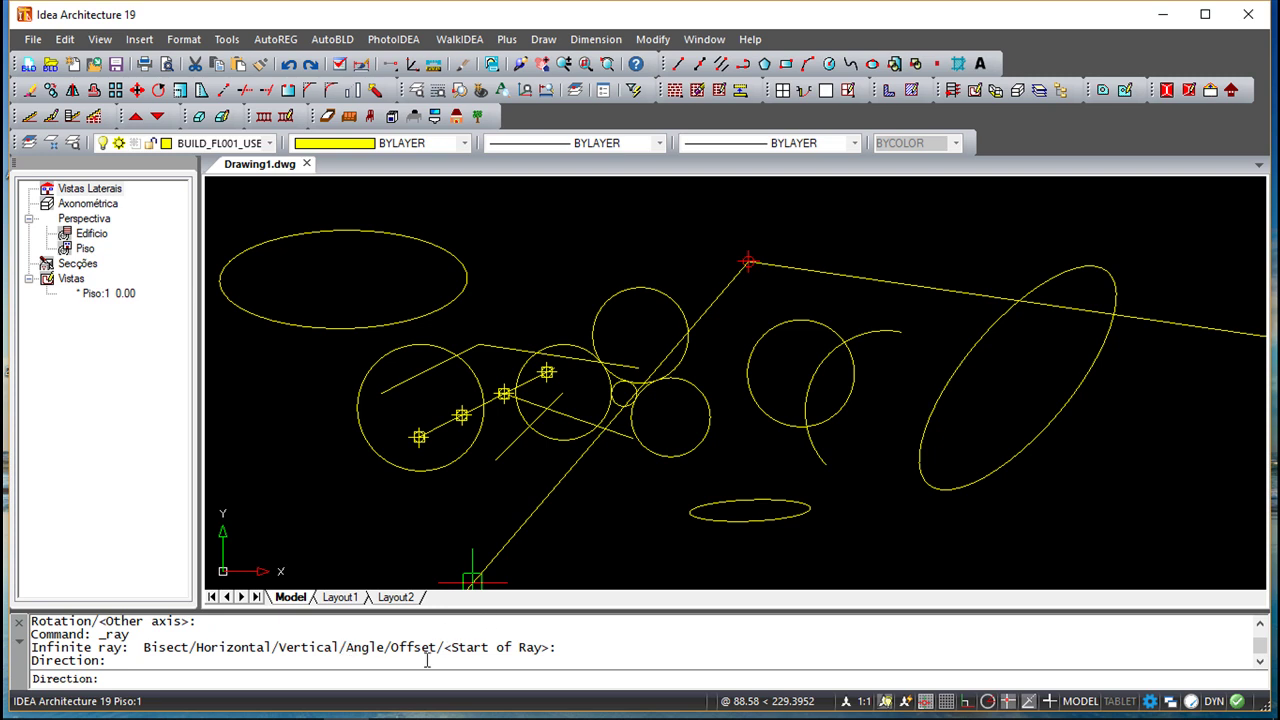
pyautogui.press('Escape')
pyautogui.press('Escape')
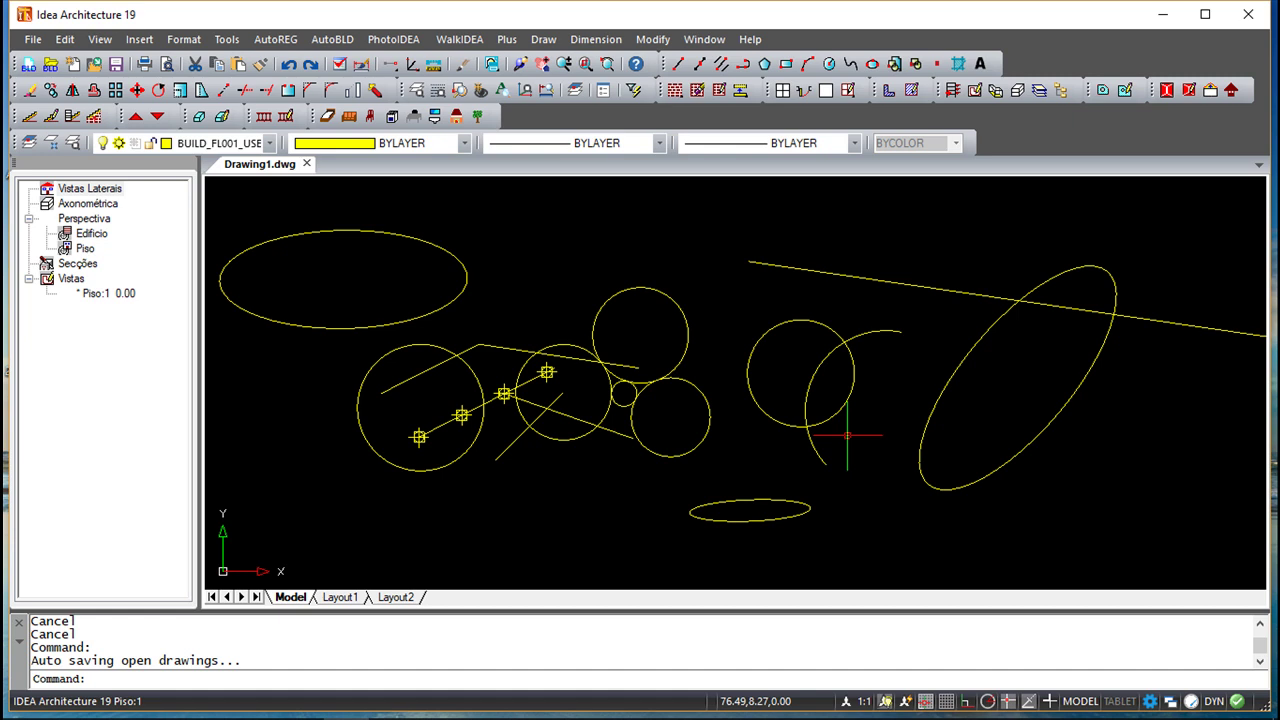
# Step: Draw a Bisect ray with its vertex at the first ray's start, bisecting the angle between that ray and a direction steeply down to the right
pyautogui.click(544, 40)
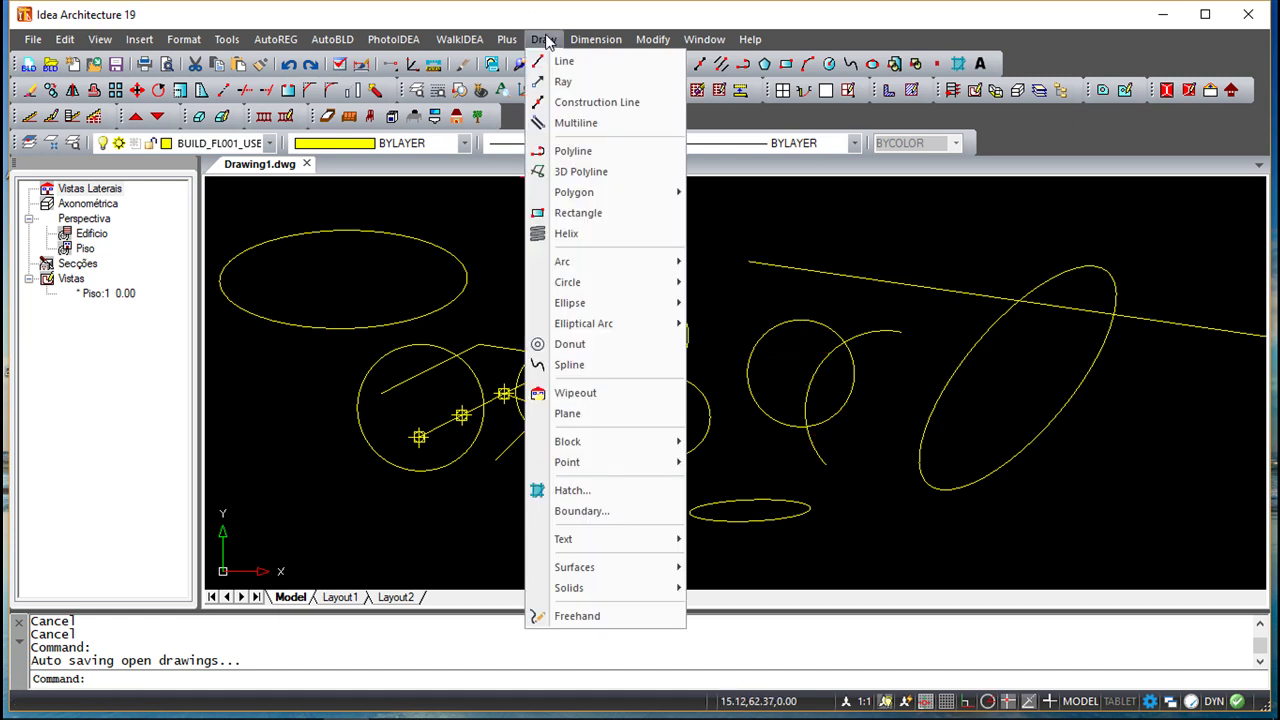
pyautogui.click(565, 81)
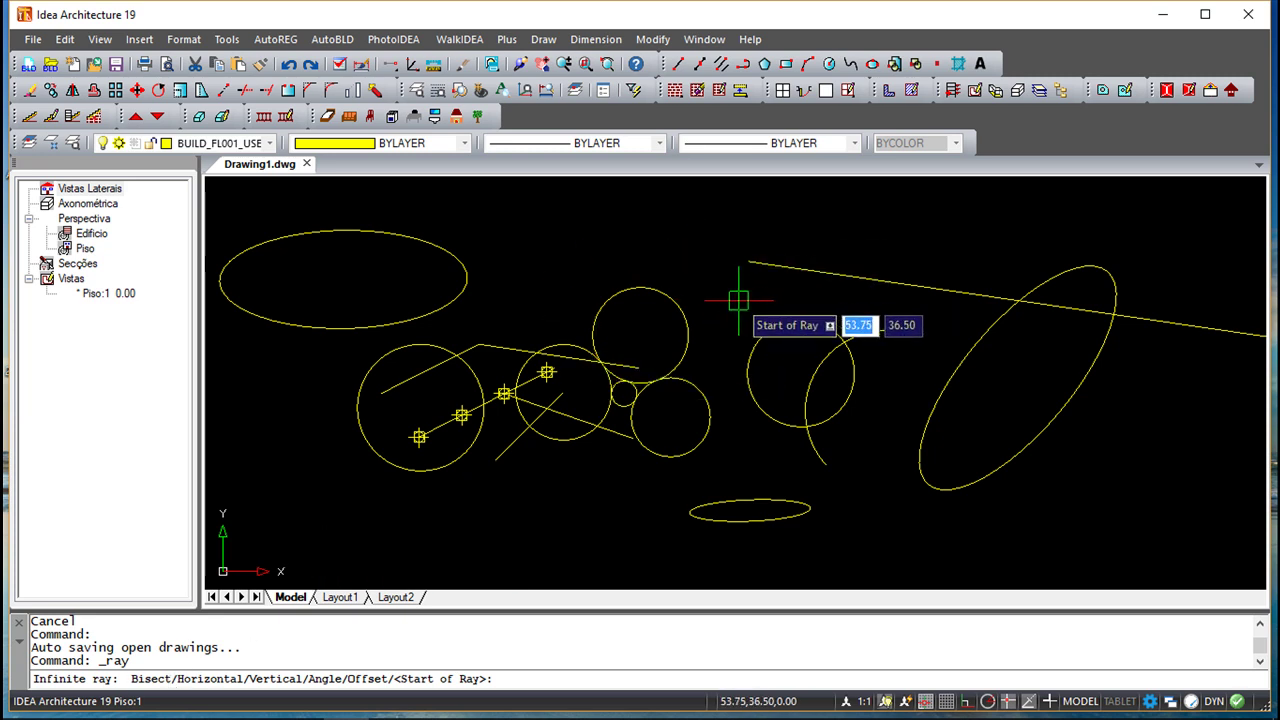
pyautogui.write('b')
pyautogui.press('Return')
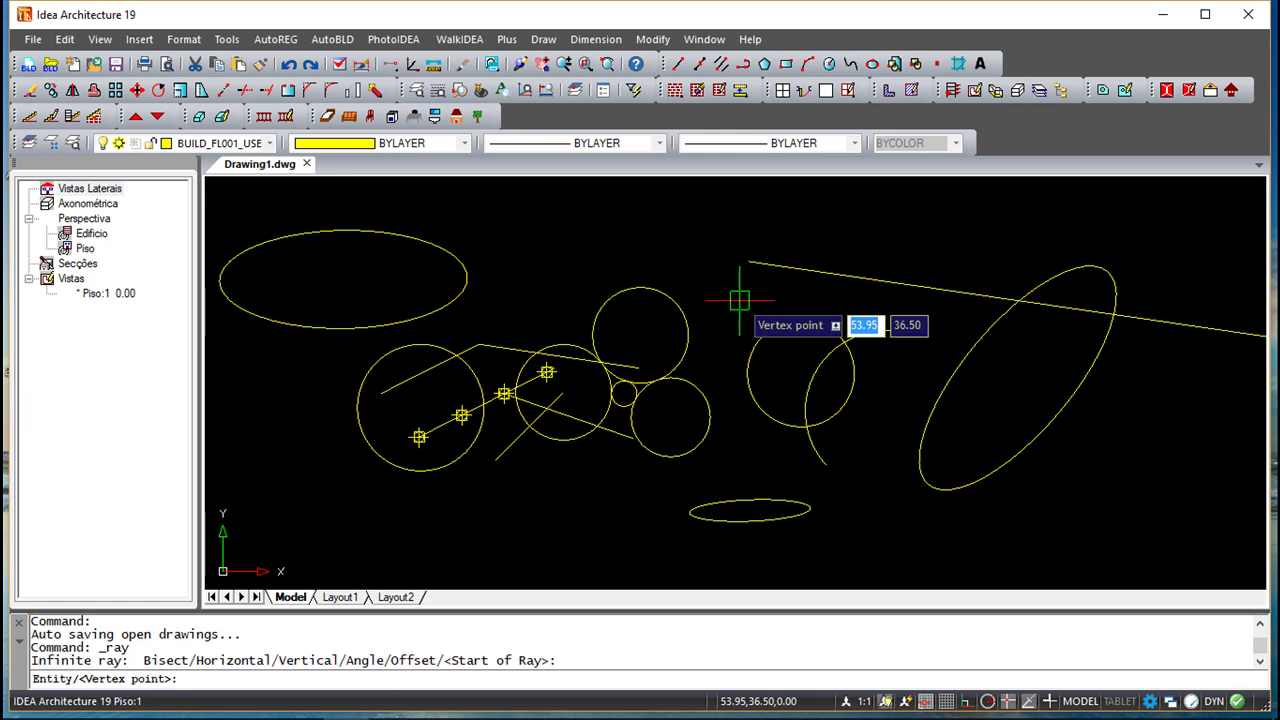
pyautogui.click(748, 263)
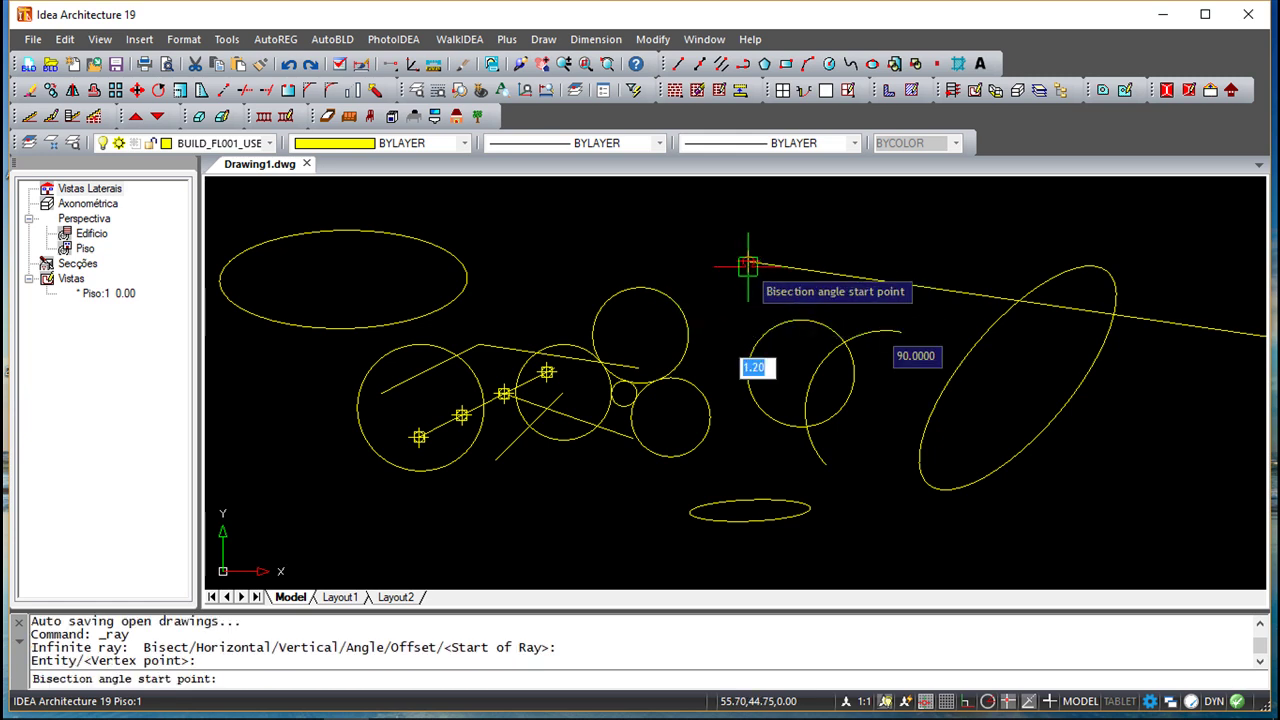
pyautogui.click(1017, 300)
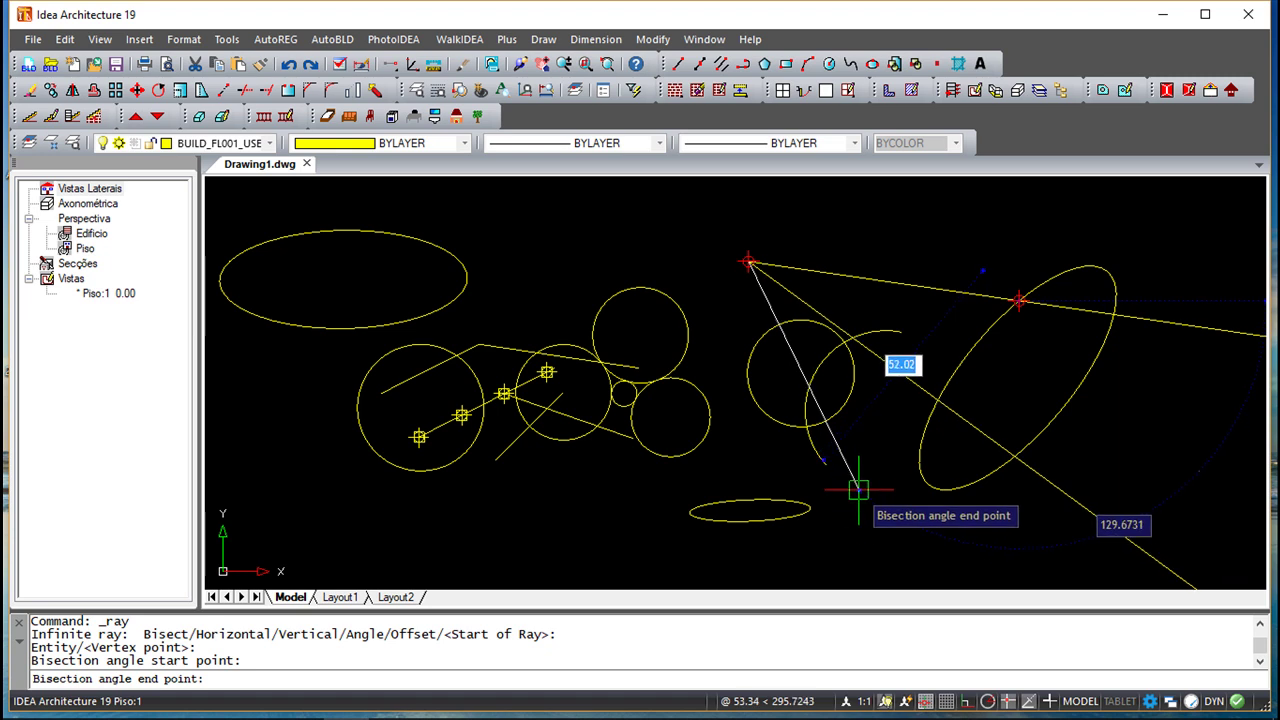
pyautogui.press('Escape')
pyautogui.press('Escape')
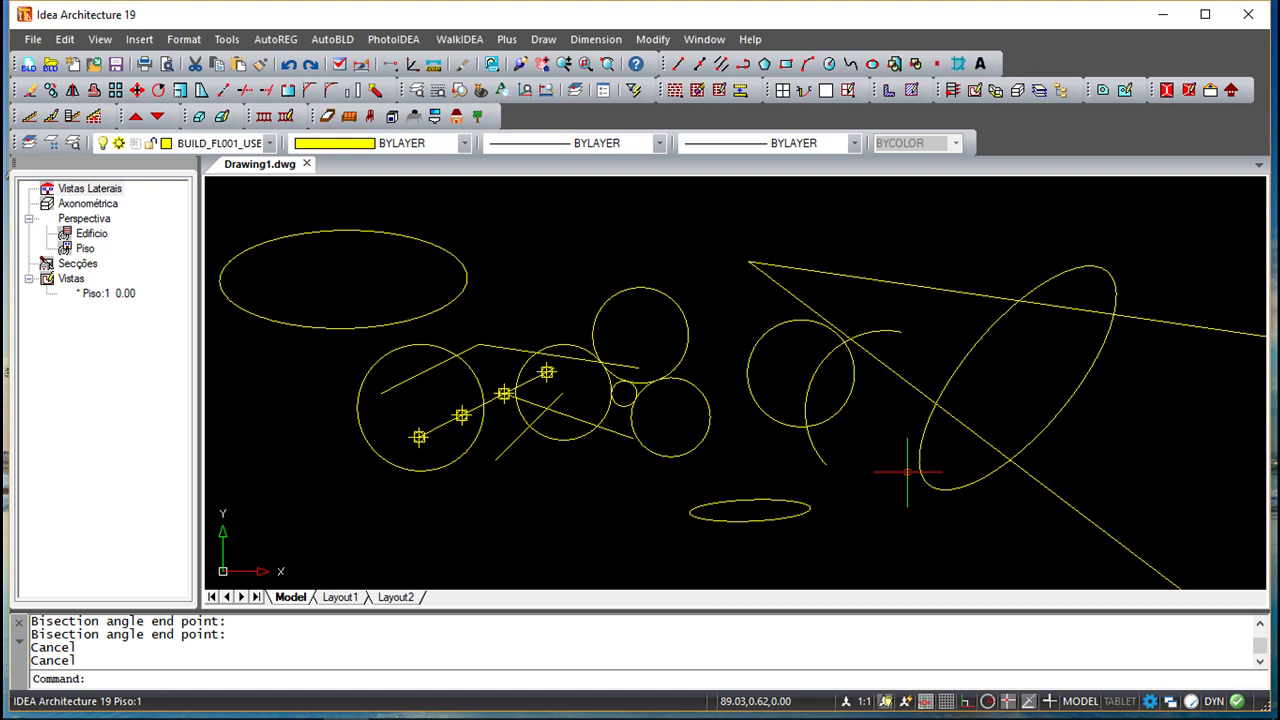
# Step: Draw a horizontal construction line through the common start point of the two rays
pyautogui.click(543, 39)
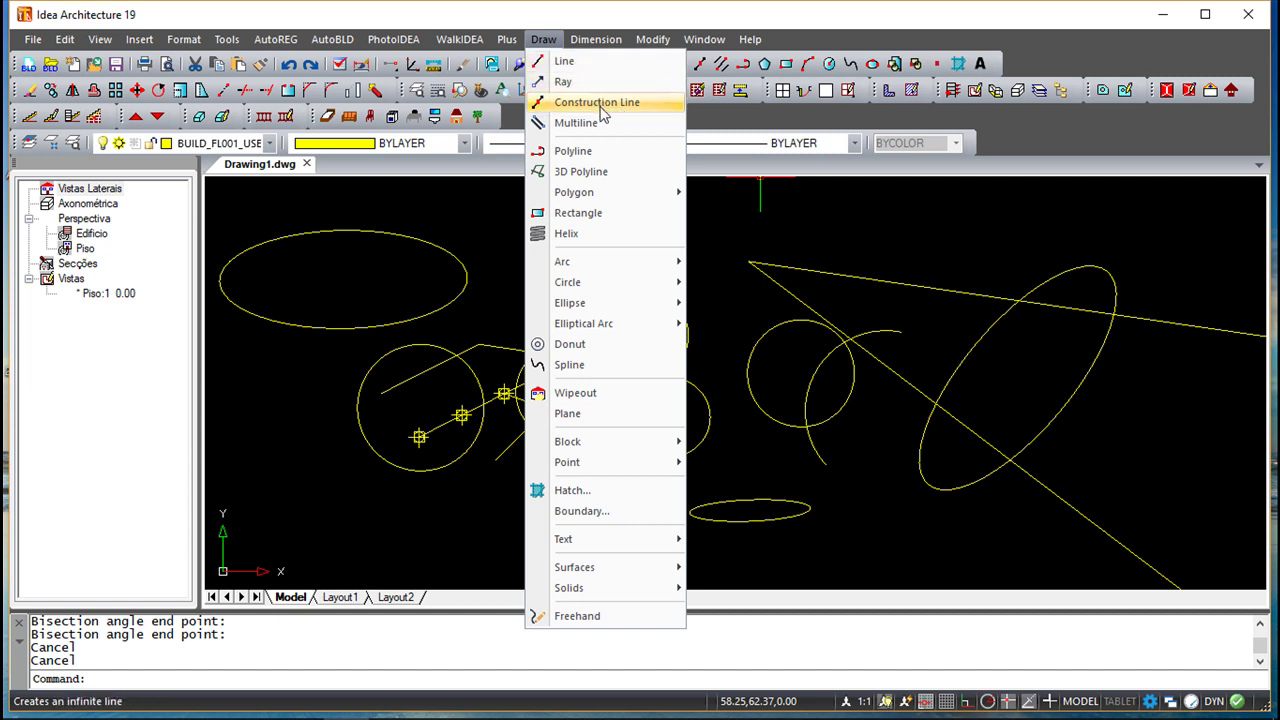
pyautogui.click(598, 103)
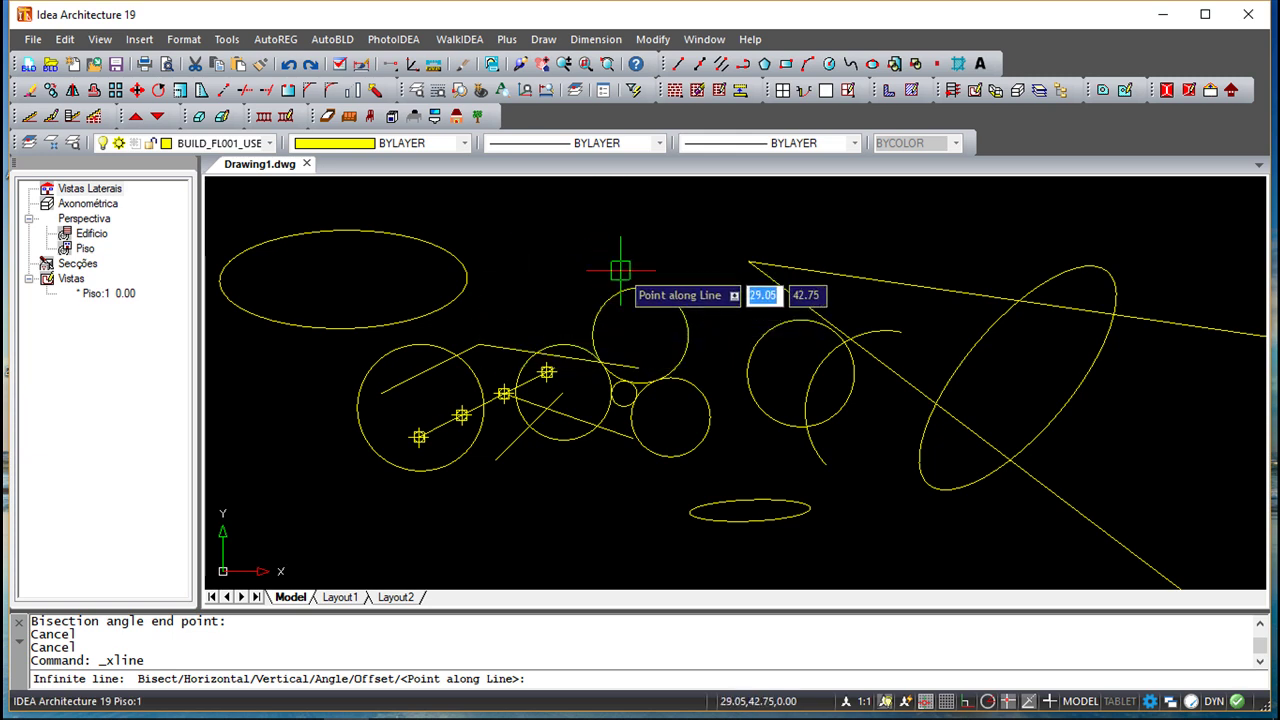
pyautogui.write('h')
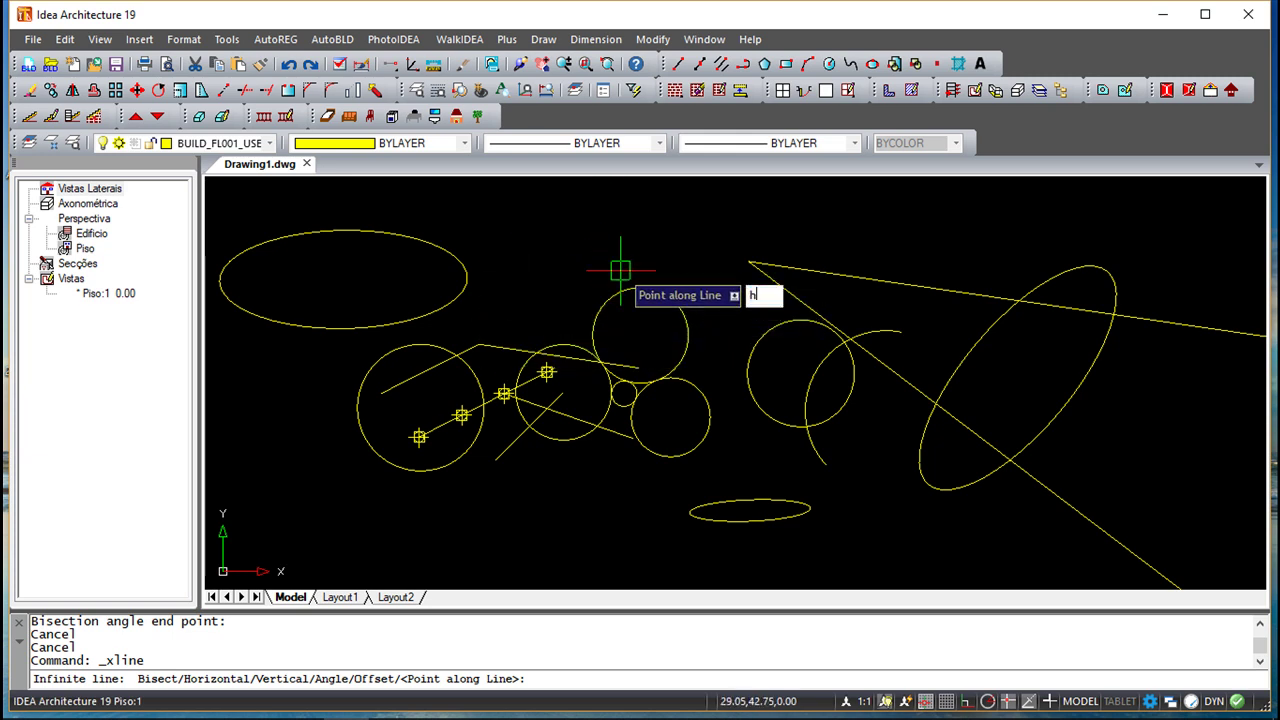
pyautogui.press('Return')
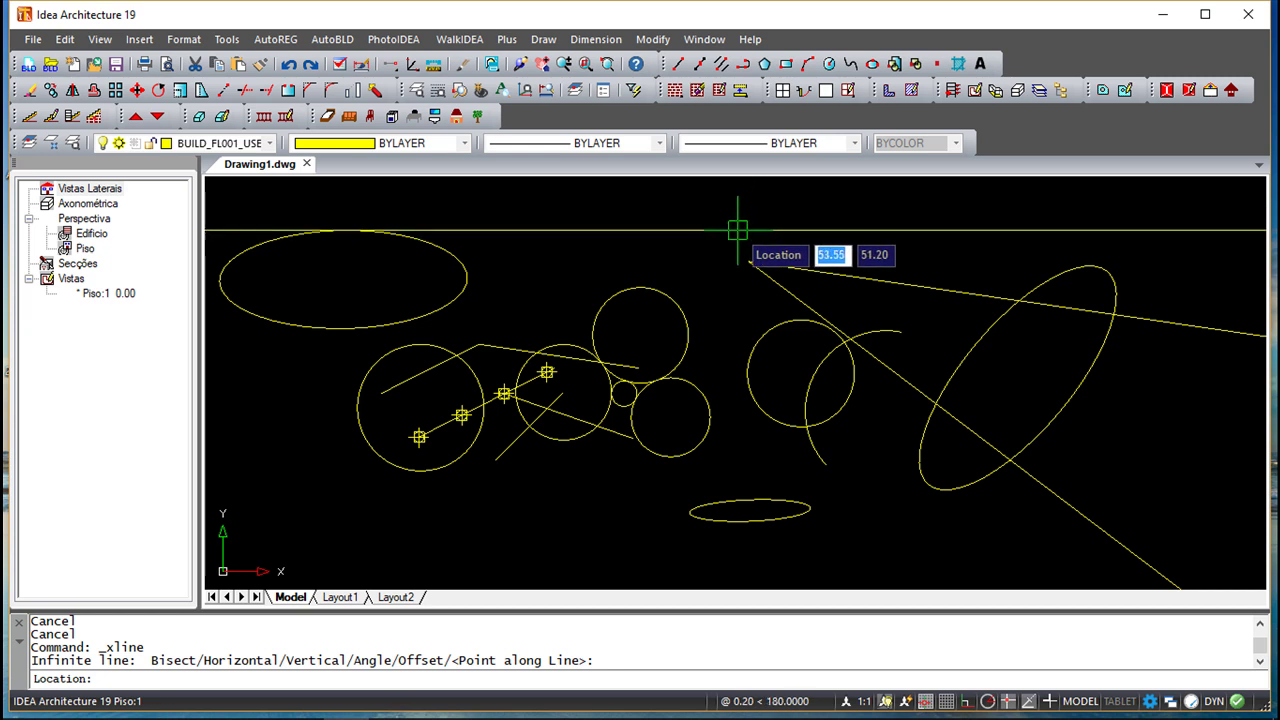
pyautogui.click(748, 261)
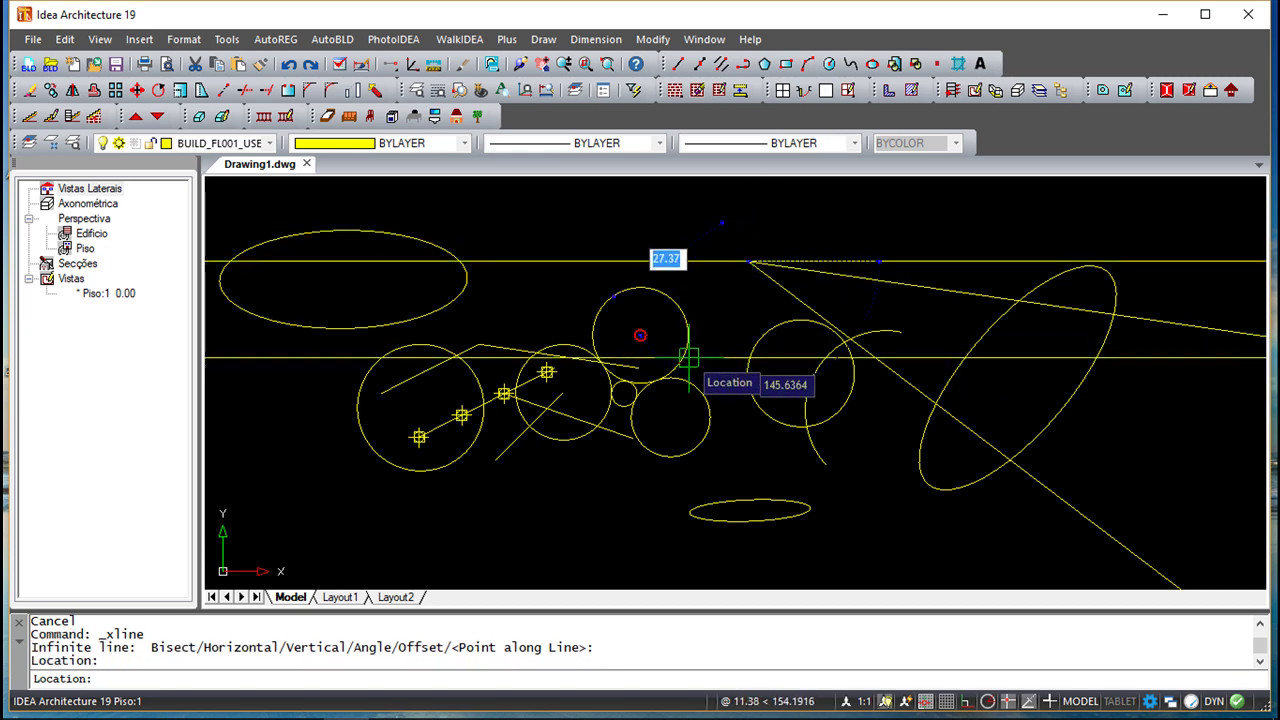
pyautogui.press('Escape')
pyautogui.press('Escape')
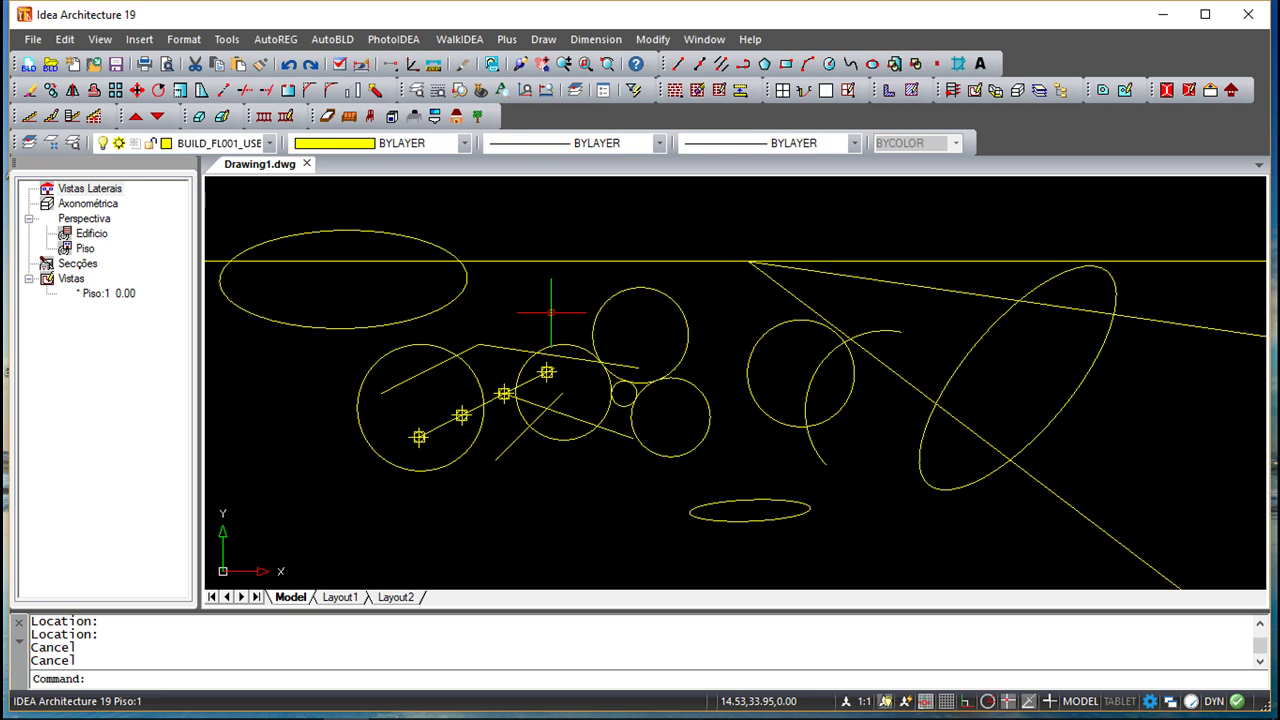
# Step: Try to sketch a wavy Freehand line with 1.00 segment length in the empty area above the horizontal construction line
pyautogui.click(544, 40)
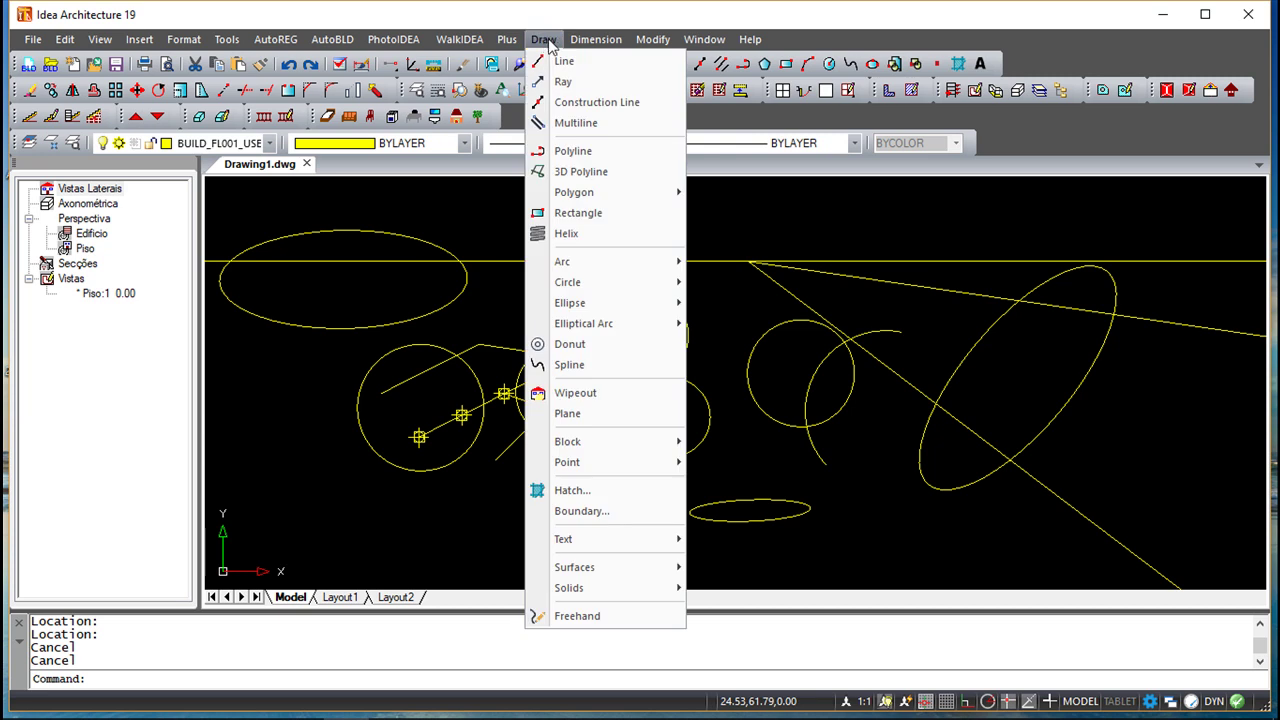
pyautogui.click(577, 617)
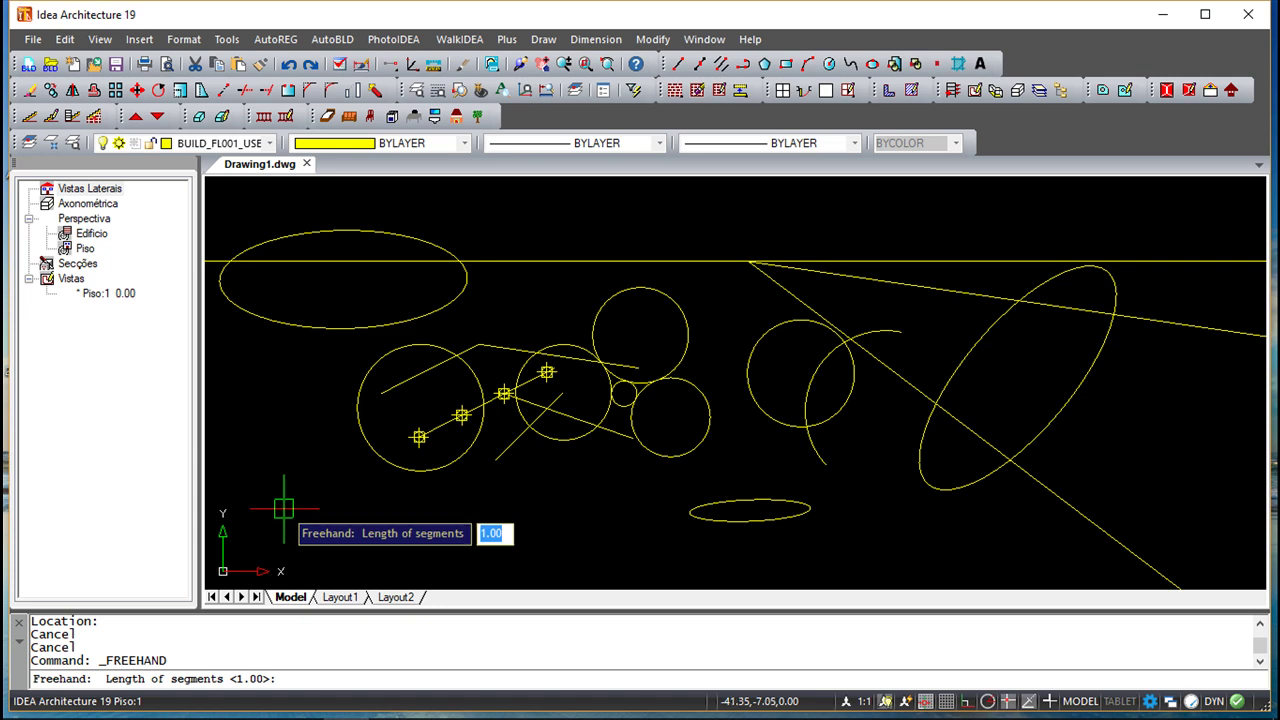
pyautogui.scroll(2, 466, 380)
pyautogui.scroll(-5, 460, 385)
pyautogui.scroll(1, 490, 332)
pyautogui.scroll(-1, 485, 346)
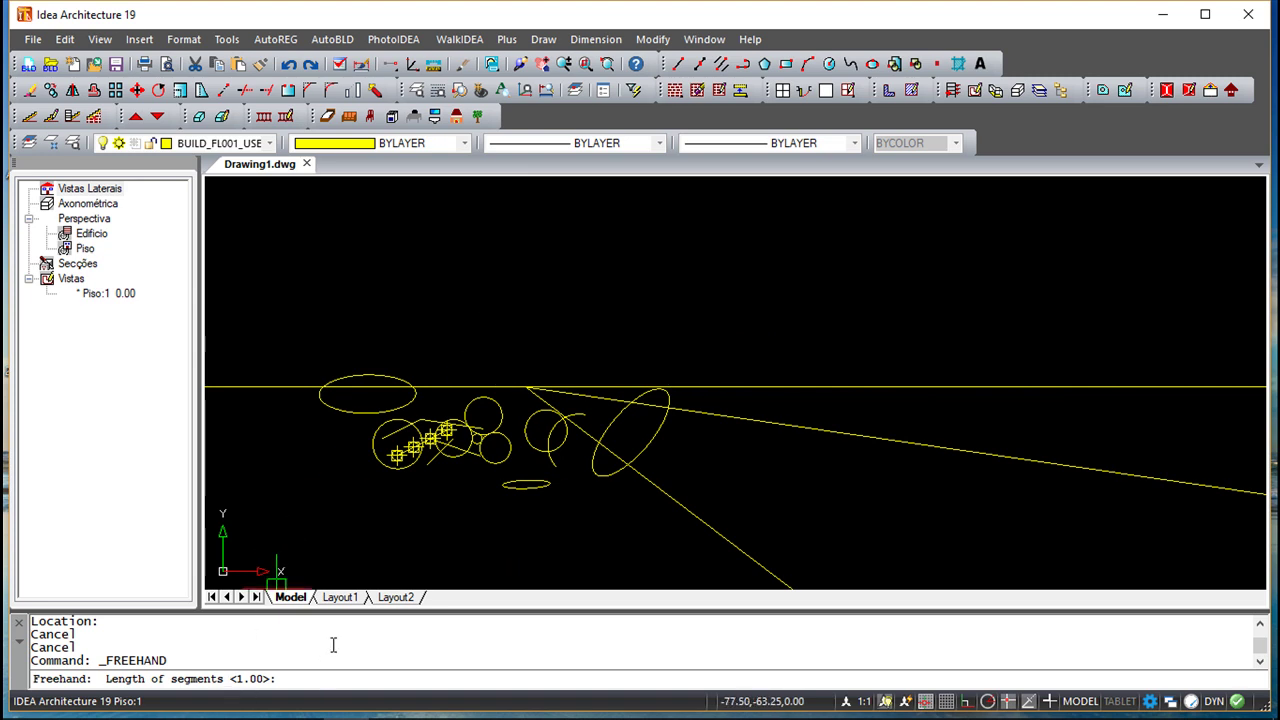
pyautogui.press('Return')
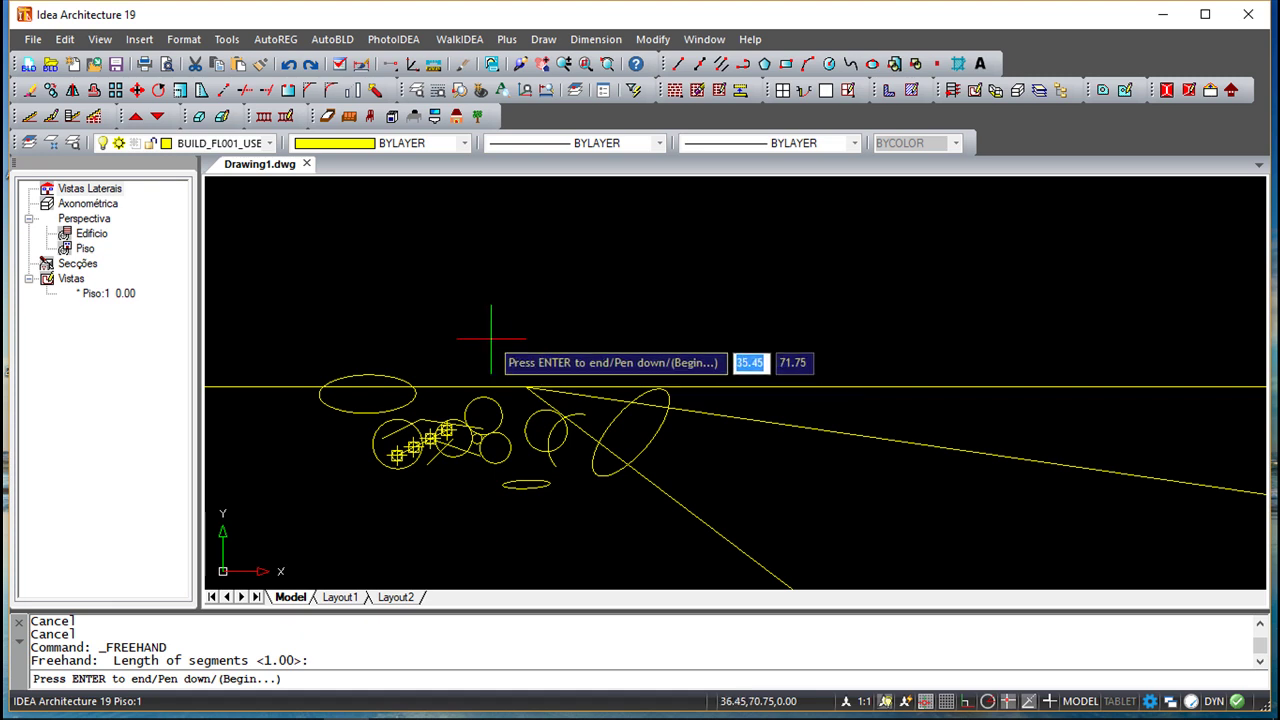
pyautogui.moveTo(476, 333)
pyautogui.mouseDown()
pyautogui.moveTo(489, 303)
pyautogui.moveTo(567, 268)
pyautogui.moveTo(727, 293)
pyautogui.moveTo(789, 277)
pyautogui.moveTo(818, 240)
pyautogui.mouseUp()
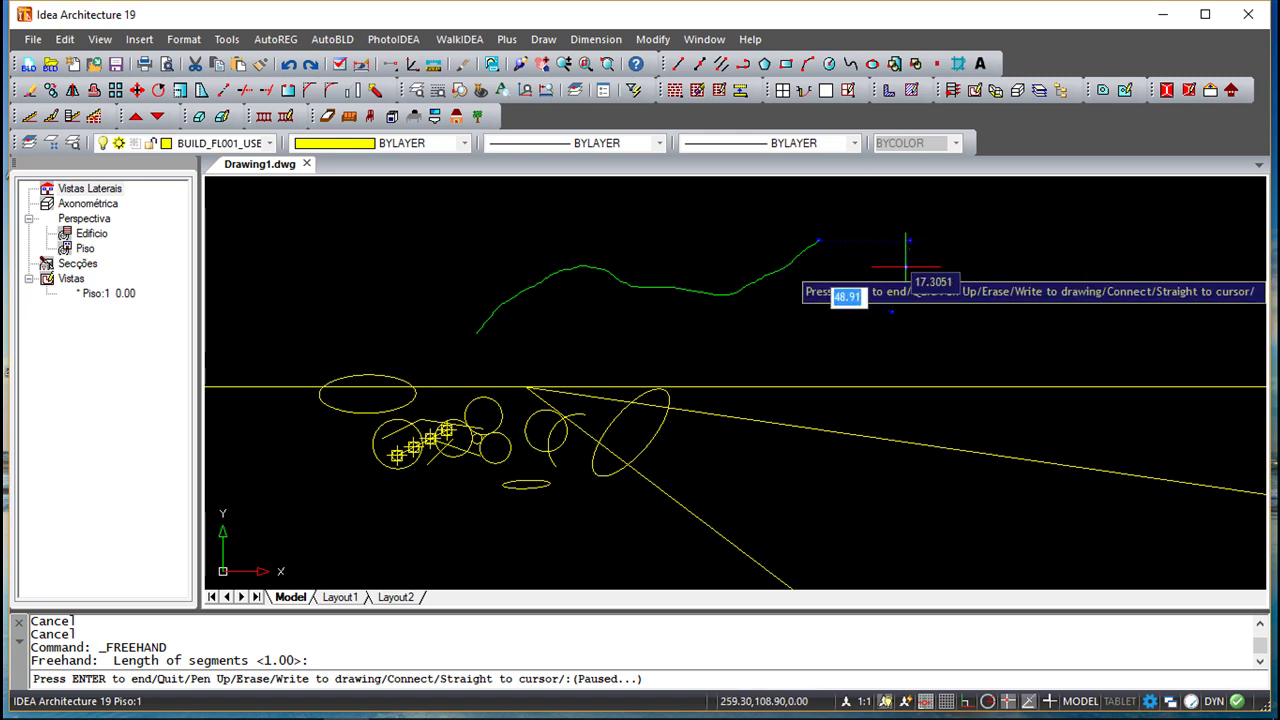
pyautogui.click(906, 267)
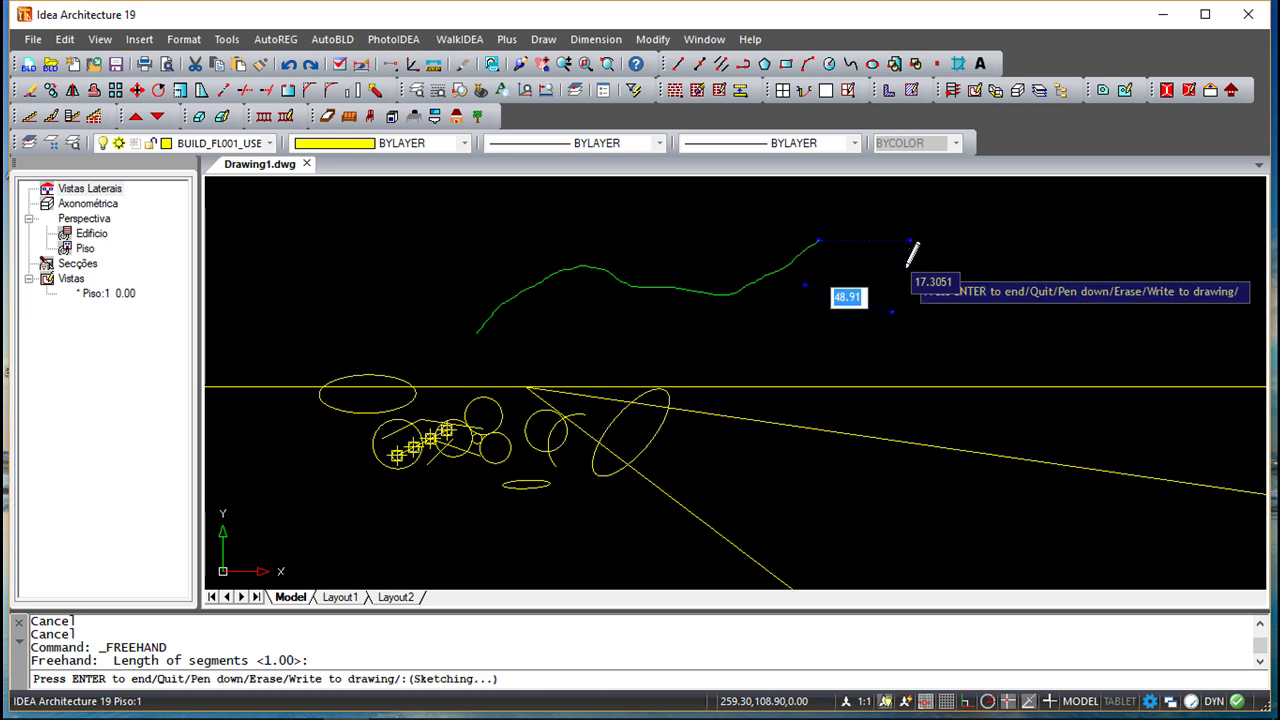
pyautogui.click(906, 267)
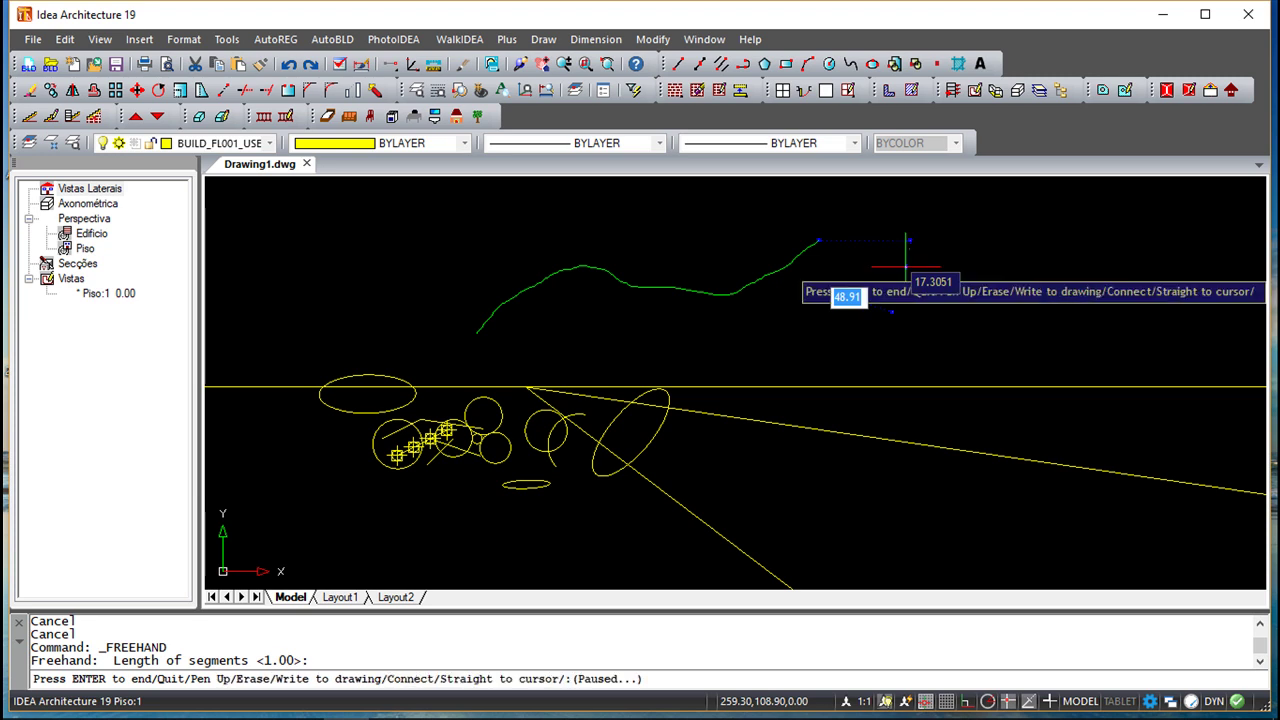
pyautogui.rightClick(906, 267)
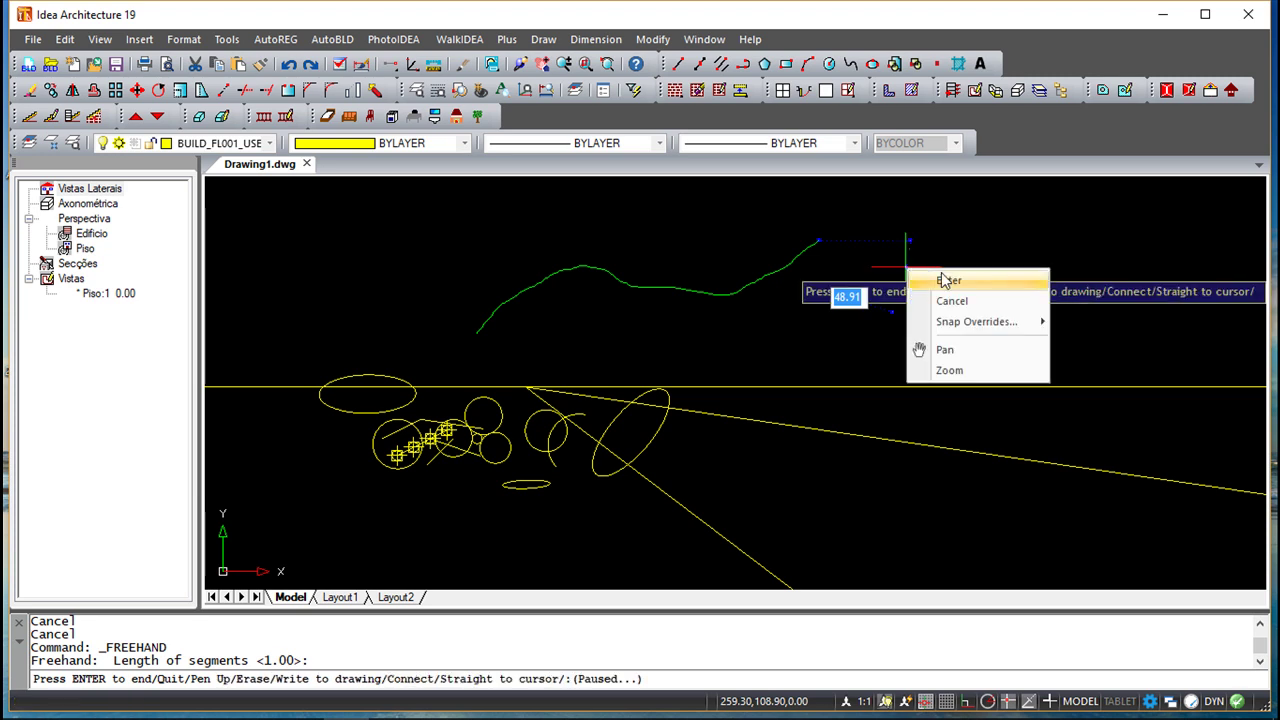
pyautogui.click(918, 279)
pyautogui.press('Escape')
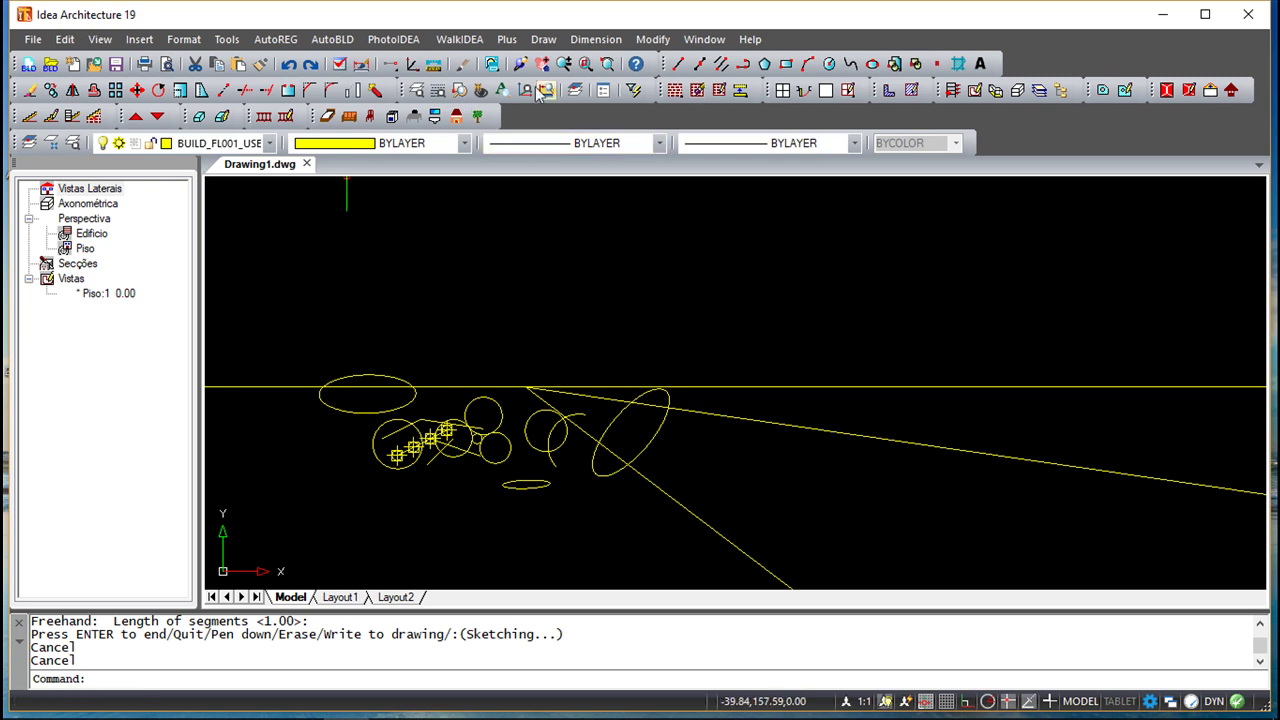
# Step: Try to sketch an S-shaped Freehand curve with 1.00 segment length above the horizontal construction line, spanning the circles and ellipses
pyautogui.click(541, 39)
pyautogui.click(588, 614)
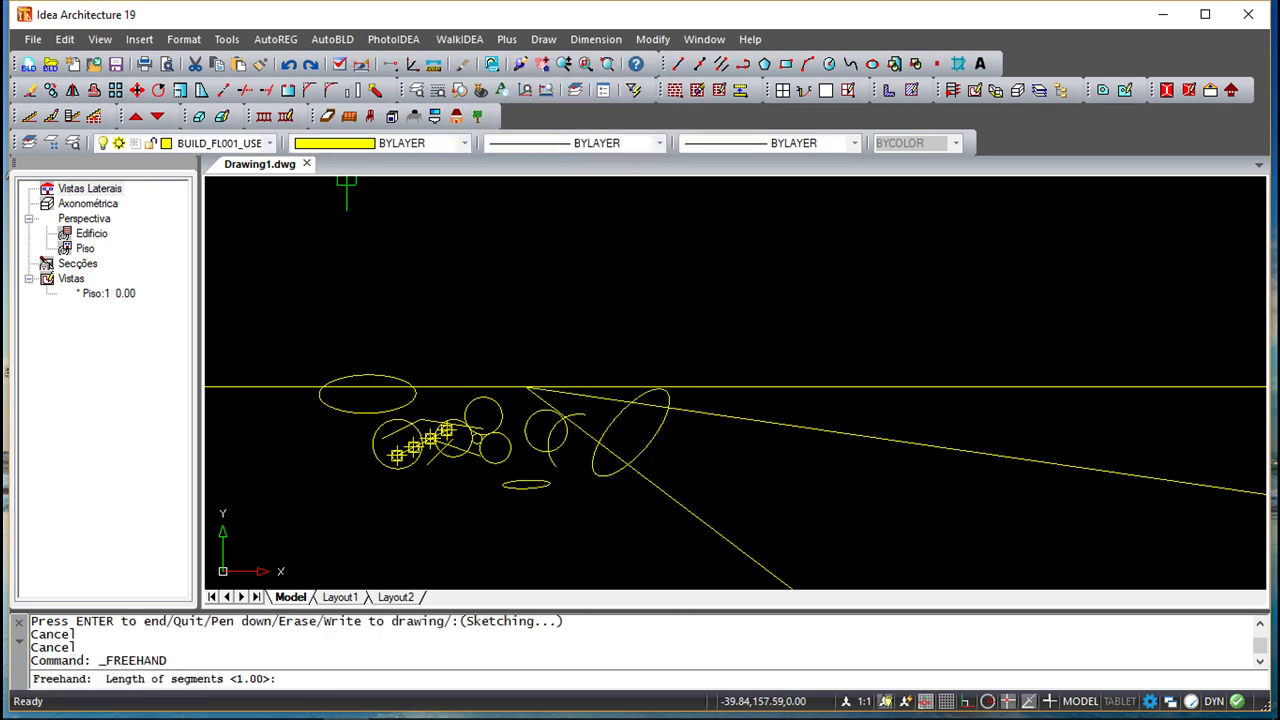
pyautogui.press('Return')
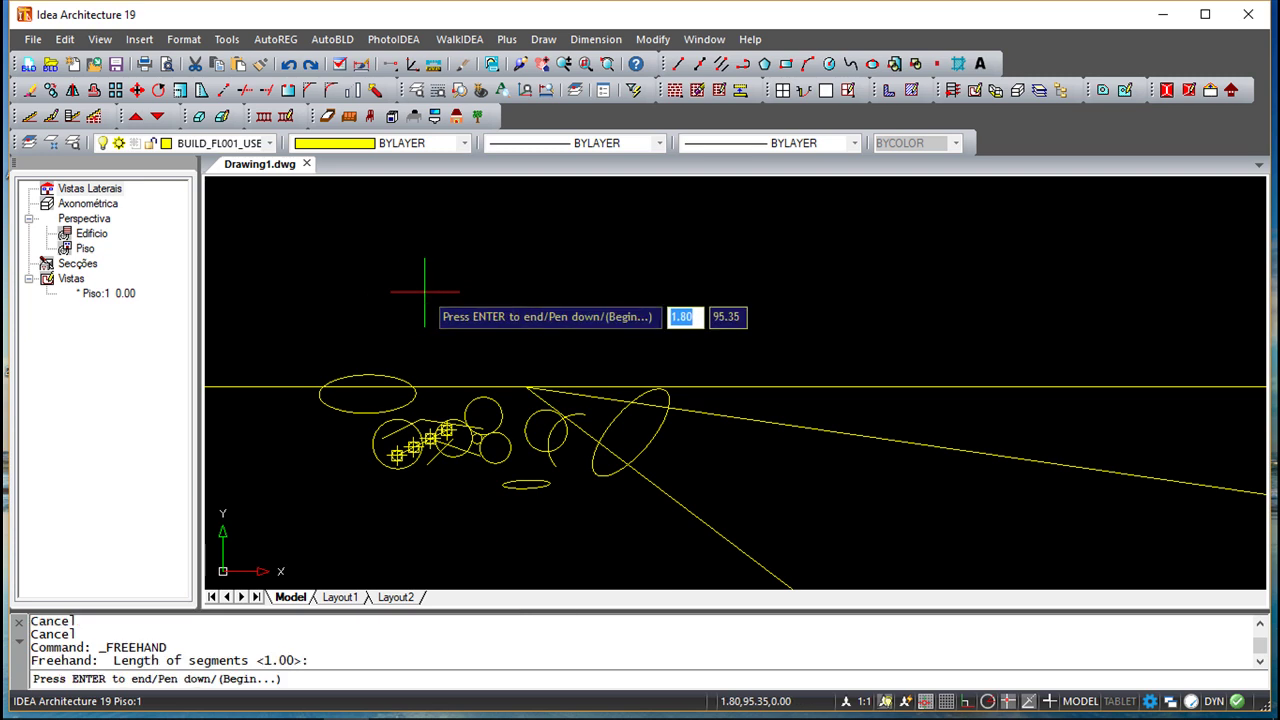
pyautogui.moveTo(415, 320)
pyautogui.mouseDown()
pyautogui.moveTo(477, 254)
pyautogui.moveTo(556, 254)
pyautogui.moveTo(657, 316)
pyautogui.moveTo(763, 284)
pyautogui.moveTo(786, 245)
pyautogui.mouseUp()
pyautogui.click(788, 241)
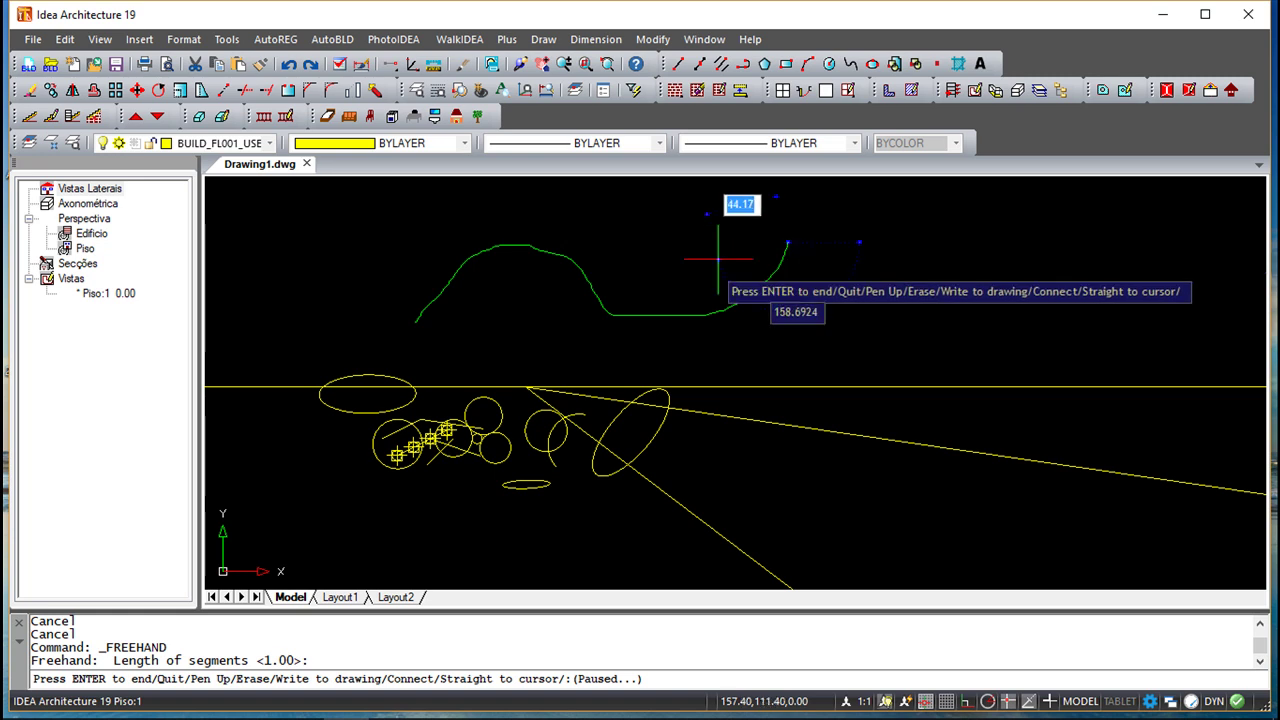
# Step: Try to add separate freehand strokes beneath the circles and ellipses and around the upper ray, and exit the Freehand command
pyautogui.click(318, 514)
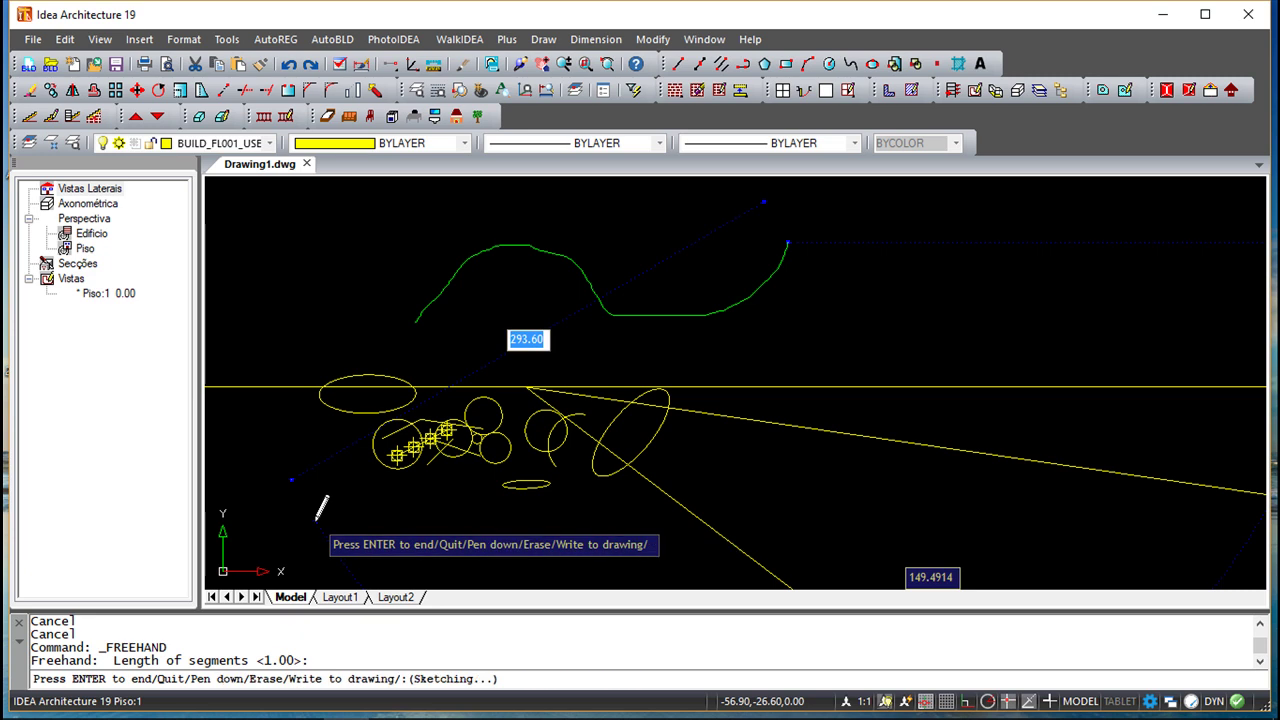
pyautogui.moveTo(316, 519)
pyautogui.mouseDown()
pyautogui.moveTo(597, 505)
pyautogui.moveTo(735, 470)
pyautogui.mouseUp()
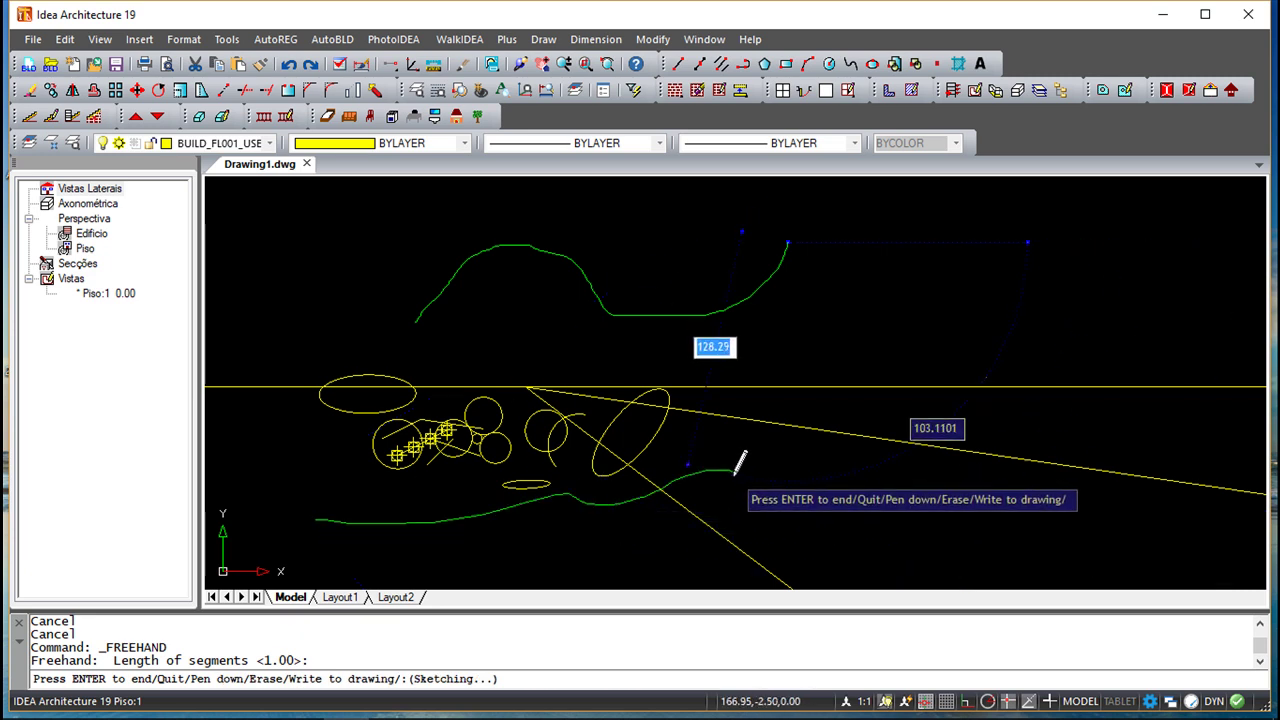
pyautogui.click(717, 496)
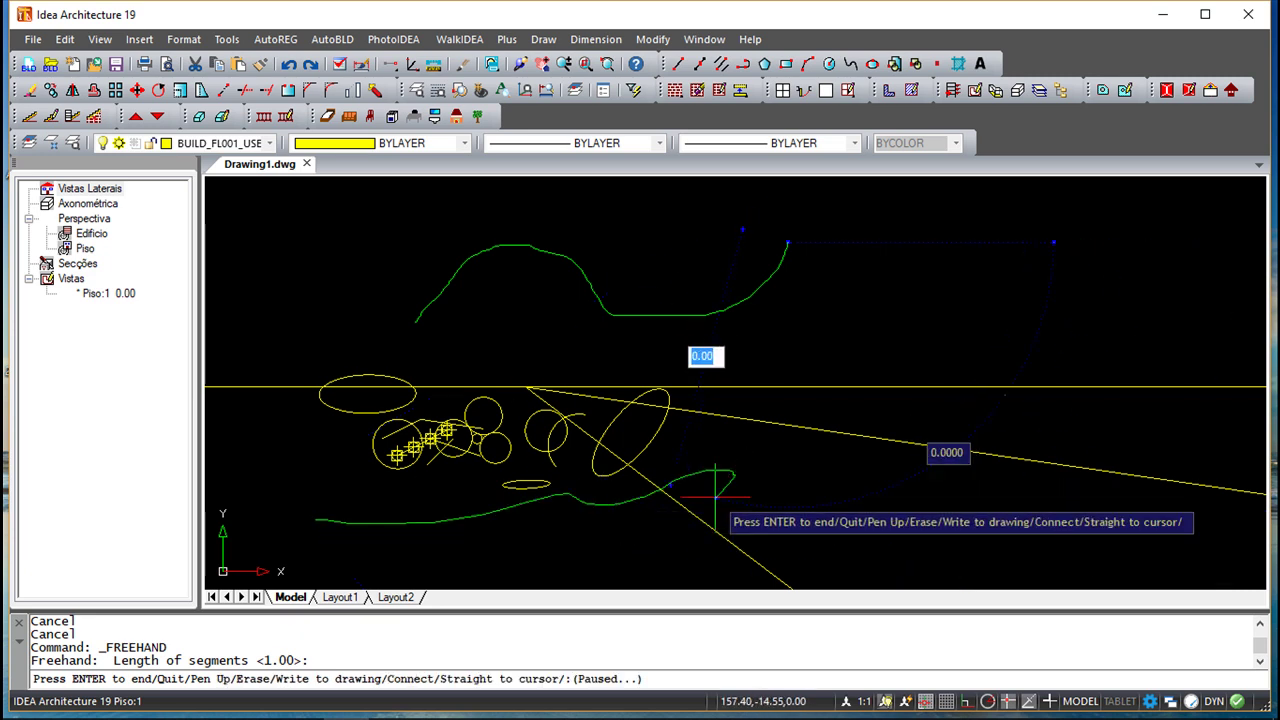
pyautogui.click(760, 450)
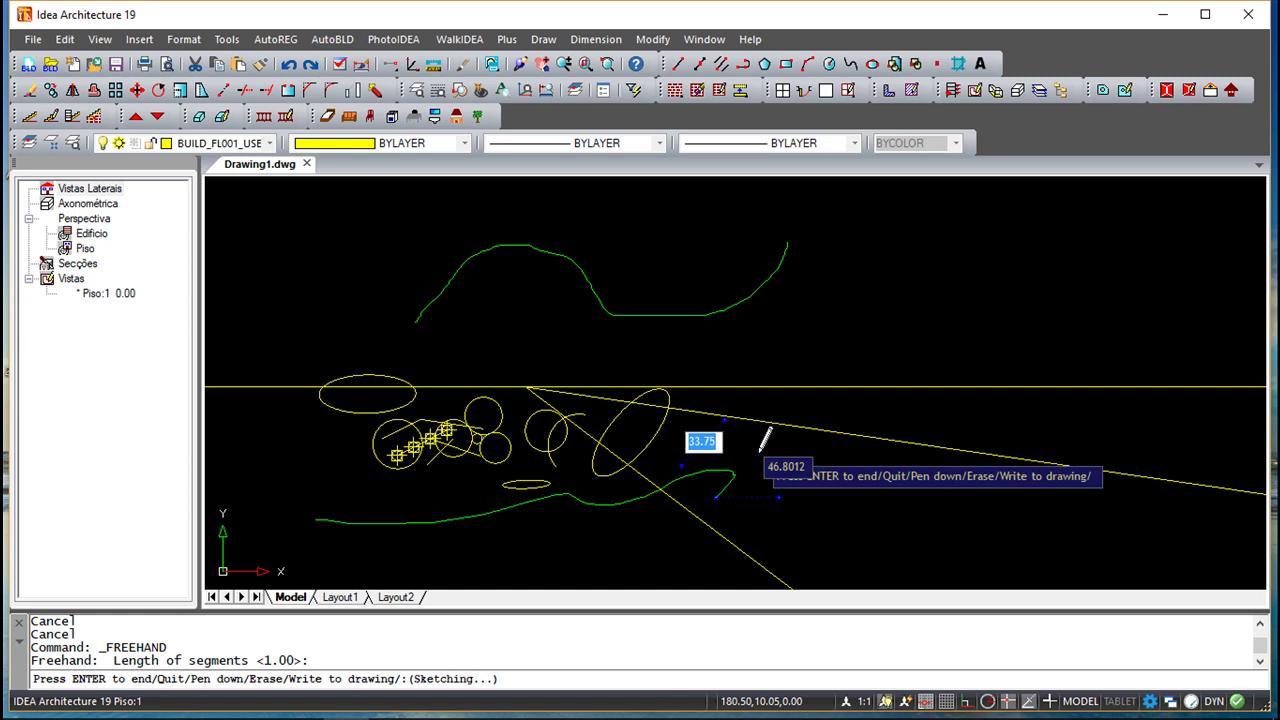
pyautogui.click(828, 468)
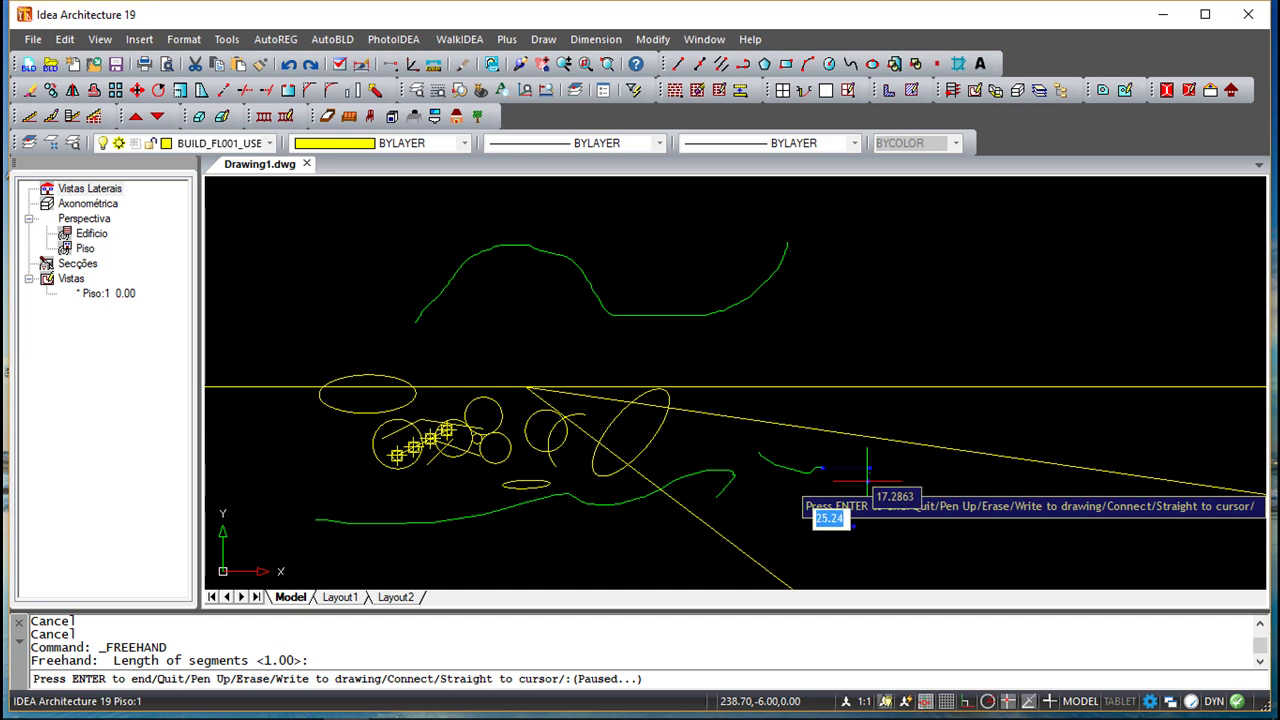
pyautogui.rightClick(995, 446)
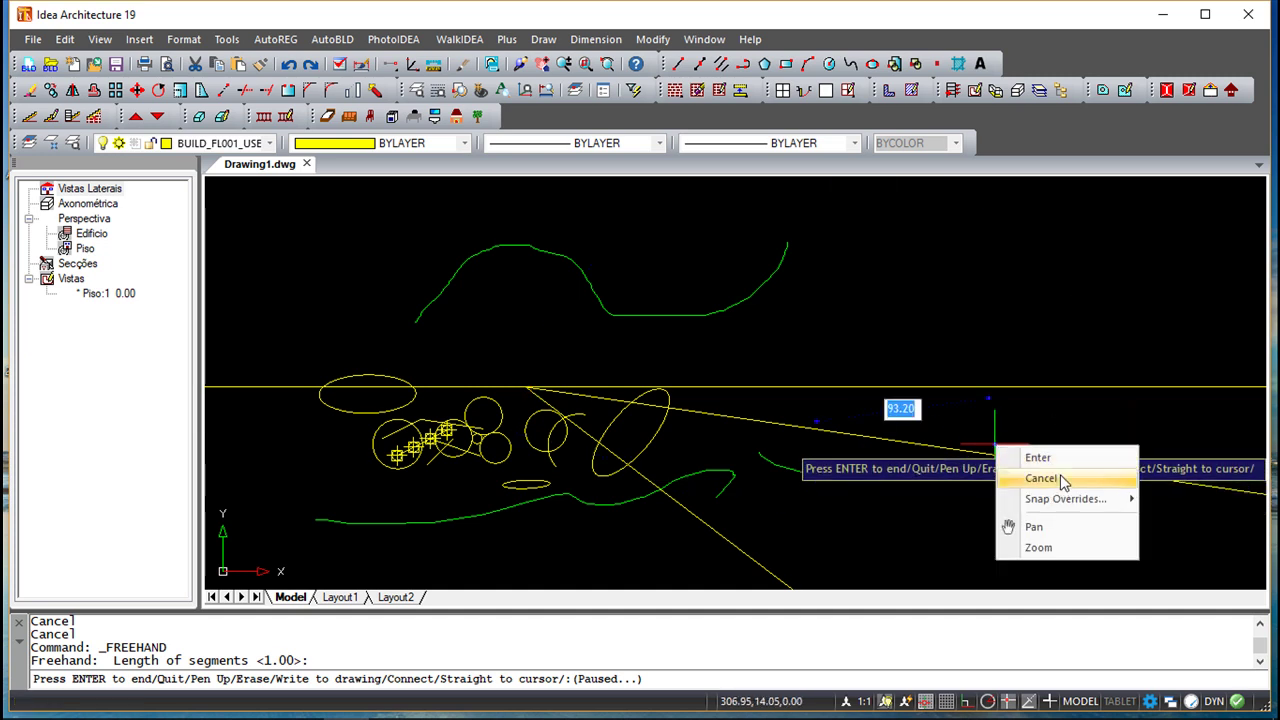
pyautogui.click(1030, 457)
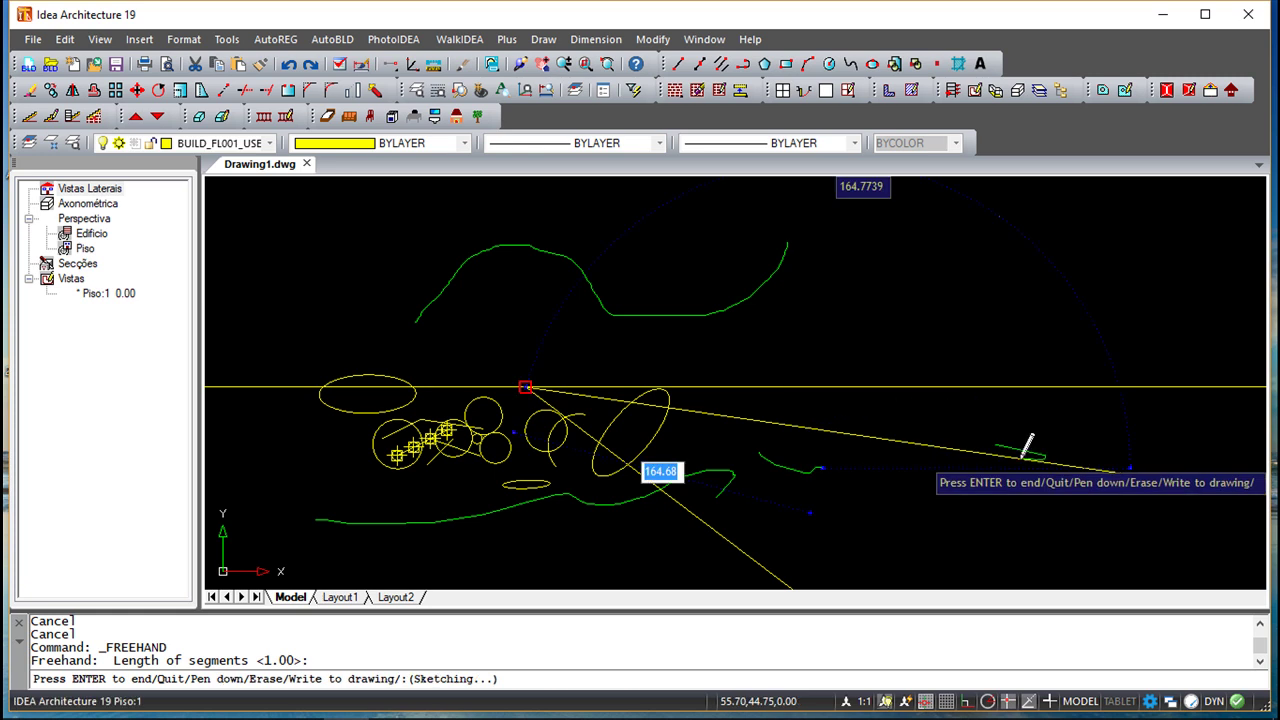
pyautogui.press('Escape')
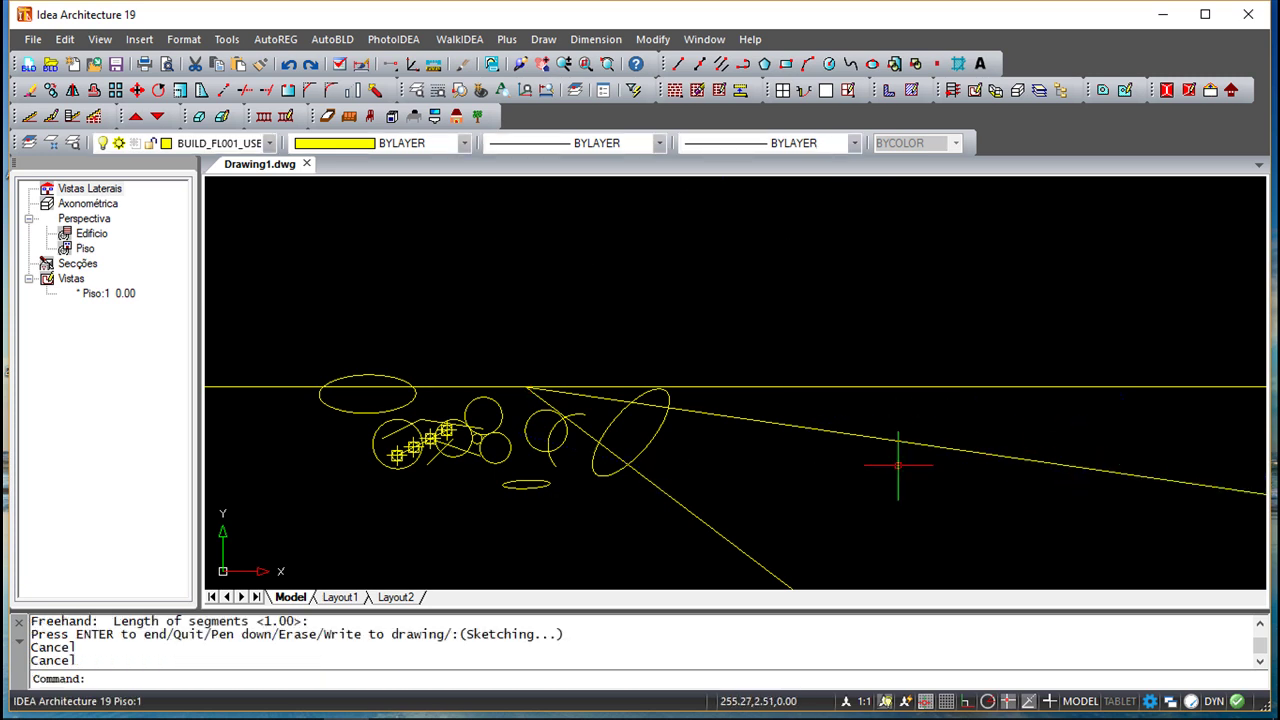